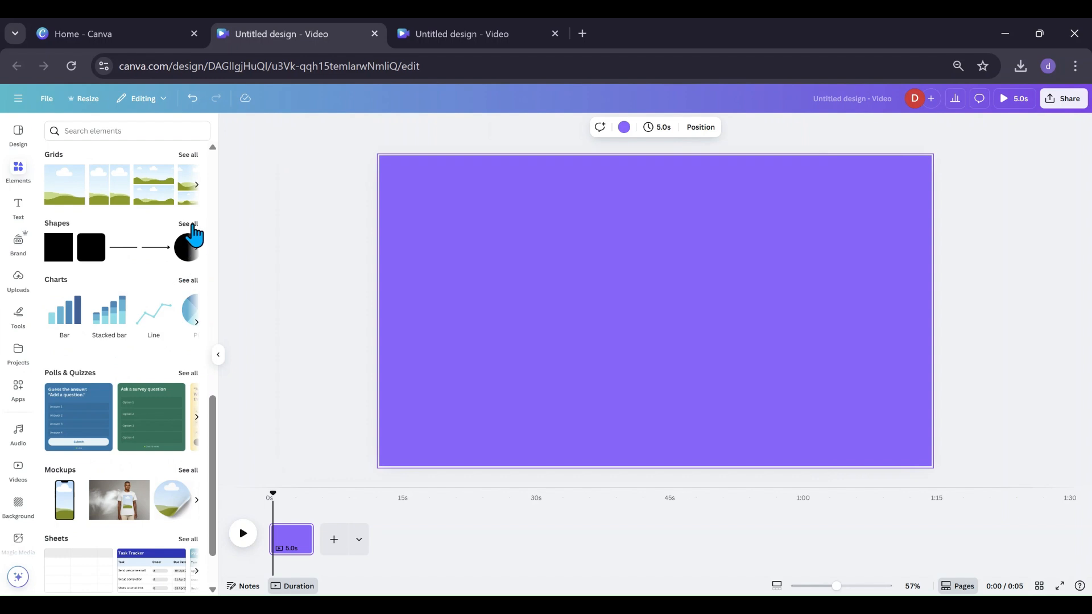
Add a circle shape to the purple page, move it left of centre and colour it white.
left_click(191, 225)
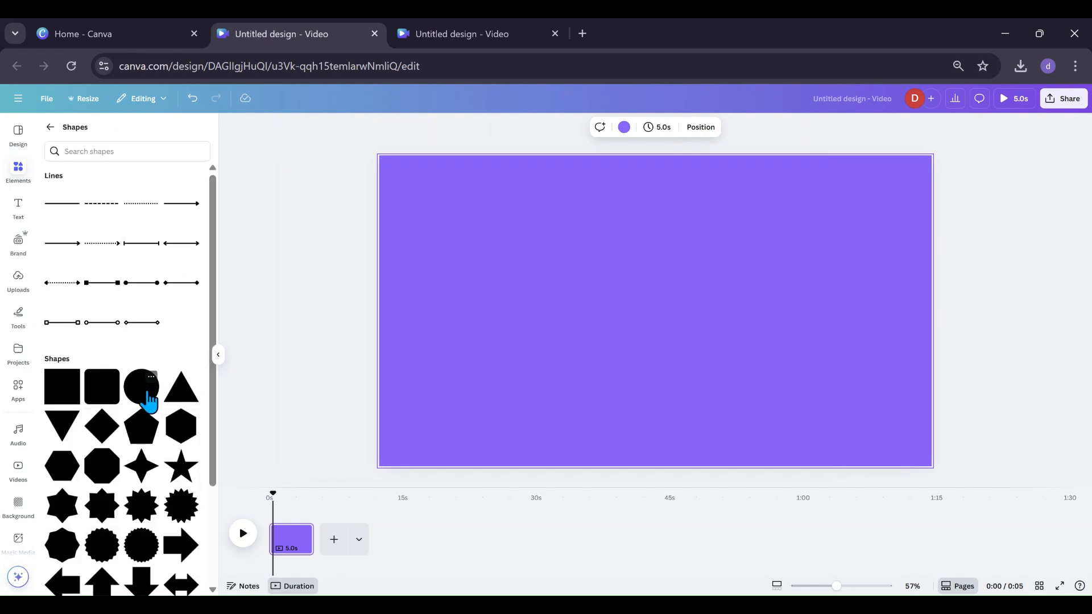
left_click(147, 393)
left_click(556, 333)
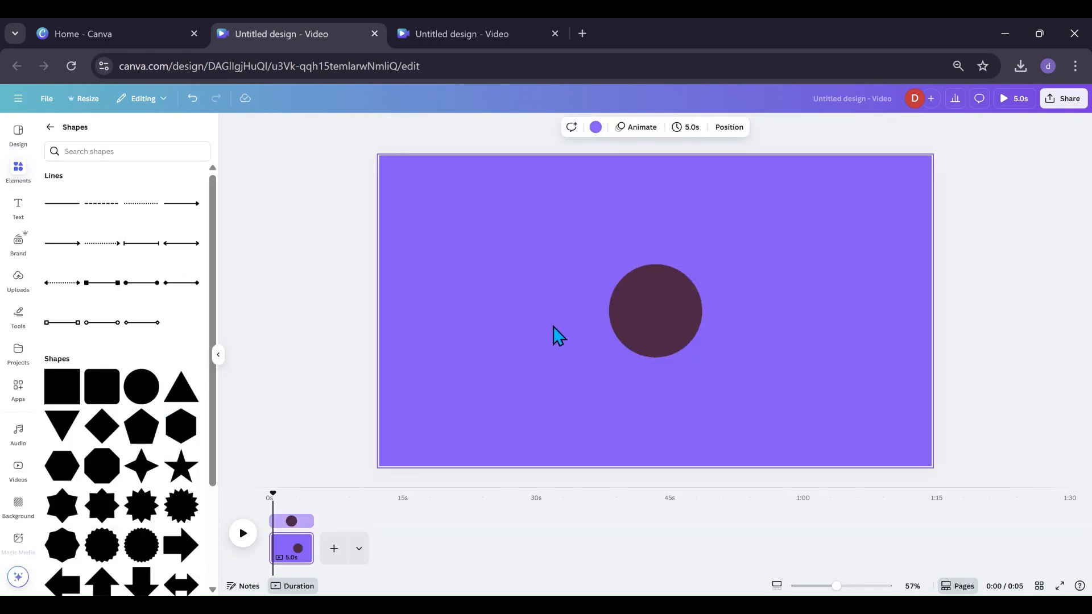
left_click_drag(636, 317, 511, 303)
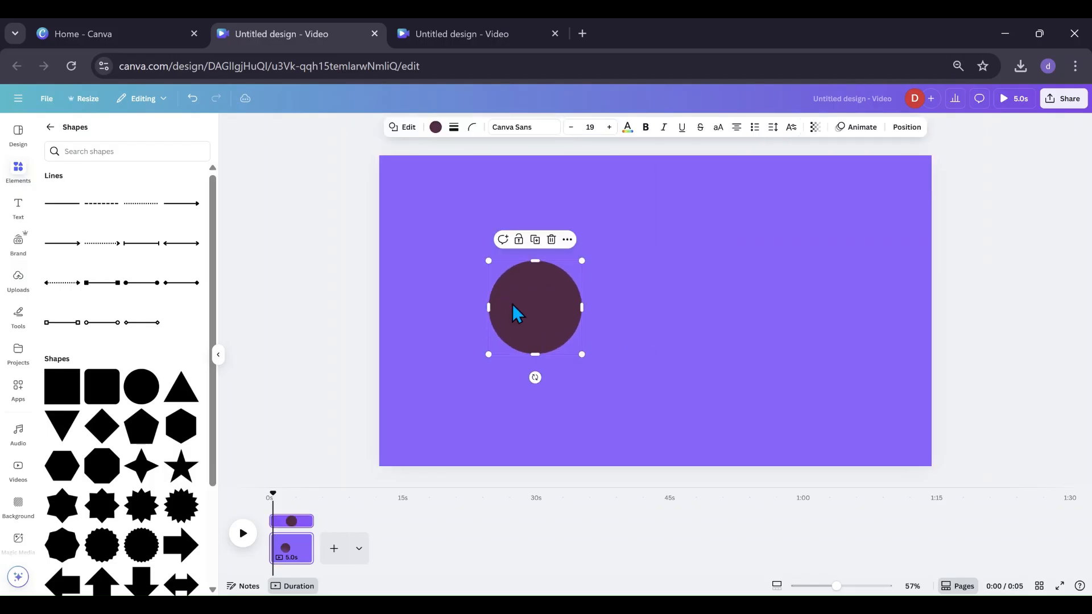
left_click(436, 127)
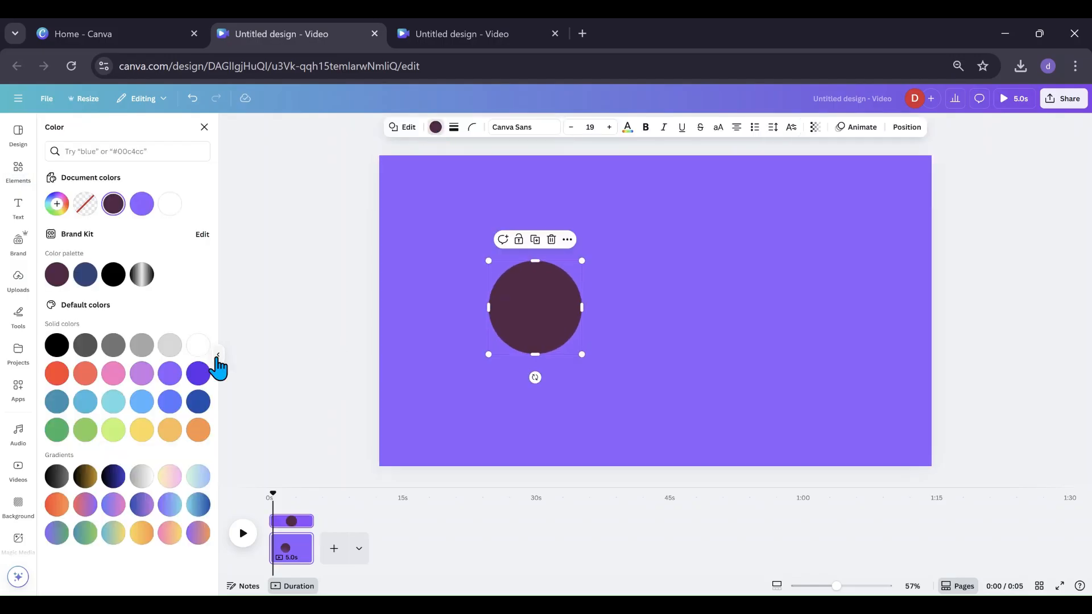
left_click(198, 345)
left_click_drag(532, 302, 543, 296)
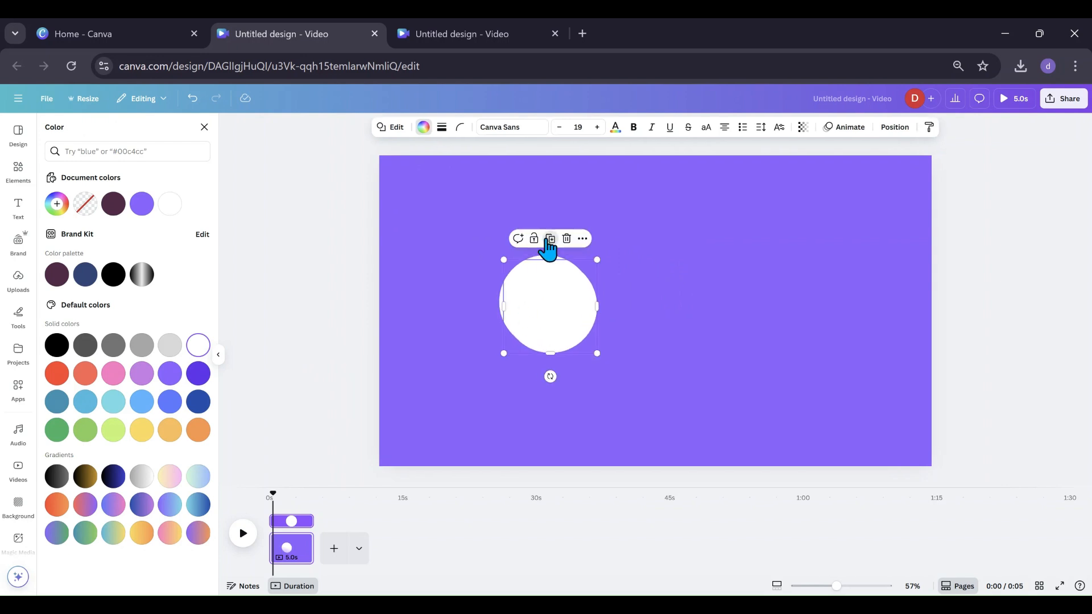
Duplicate the white circle twice, colouring one copy black and placing the other white copy on the page's right half.
left_click(546, 234)
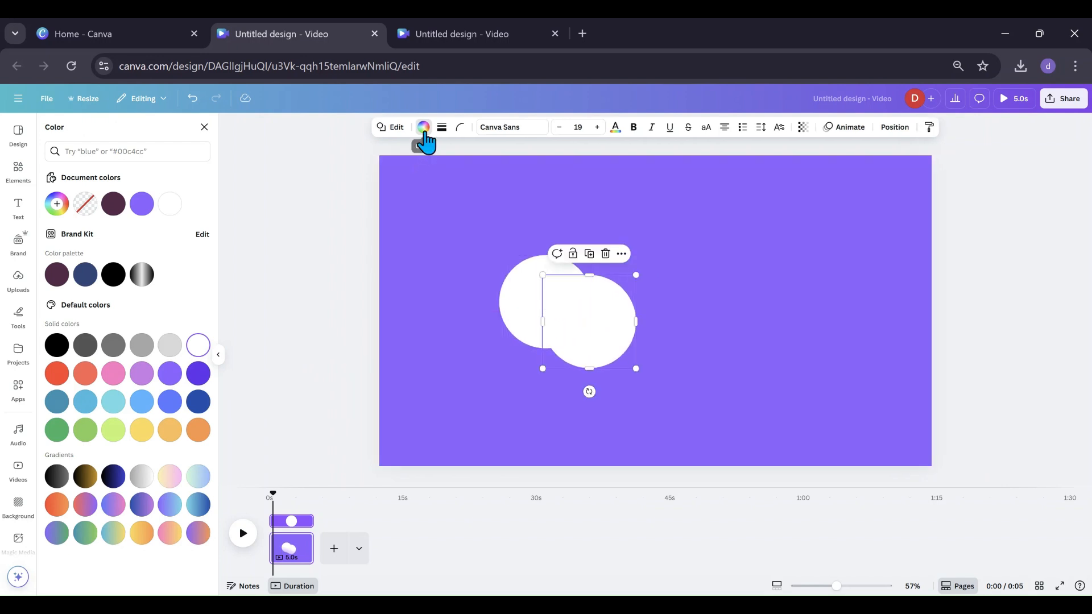
left_click(56, 345)
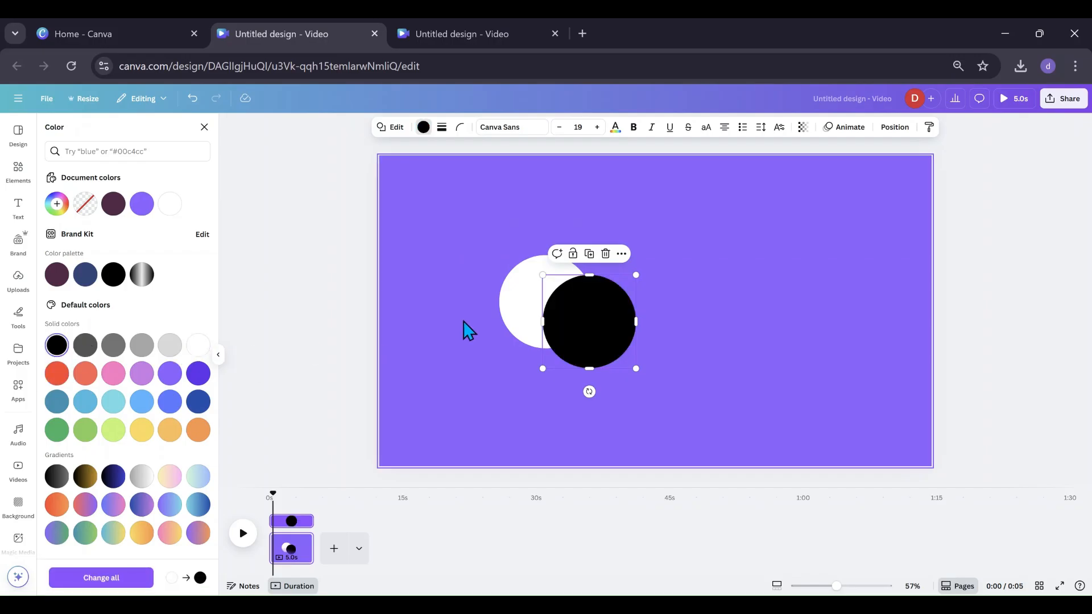
left_click(534, 309)
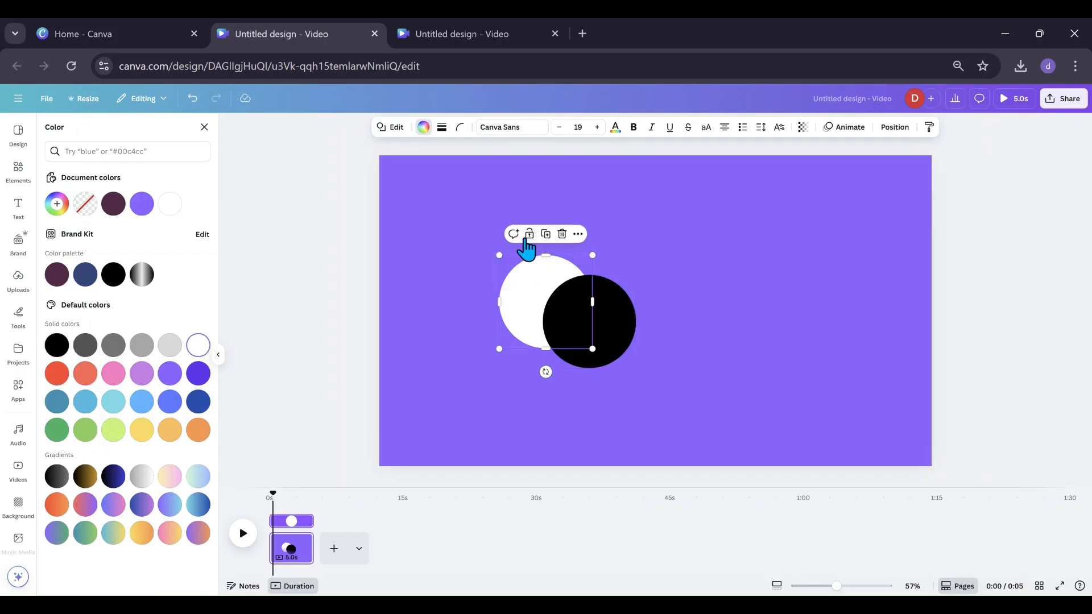
left_click(546, 234)
left_click_drag(534, 270, 705, 299)
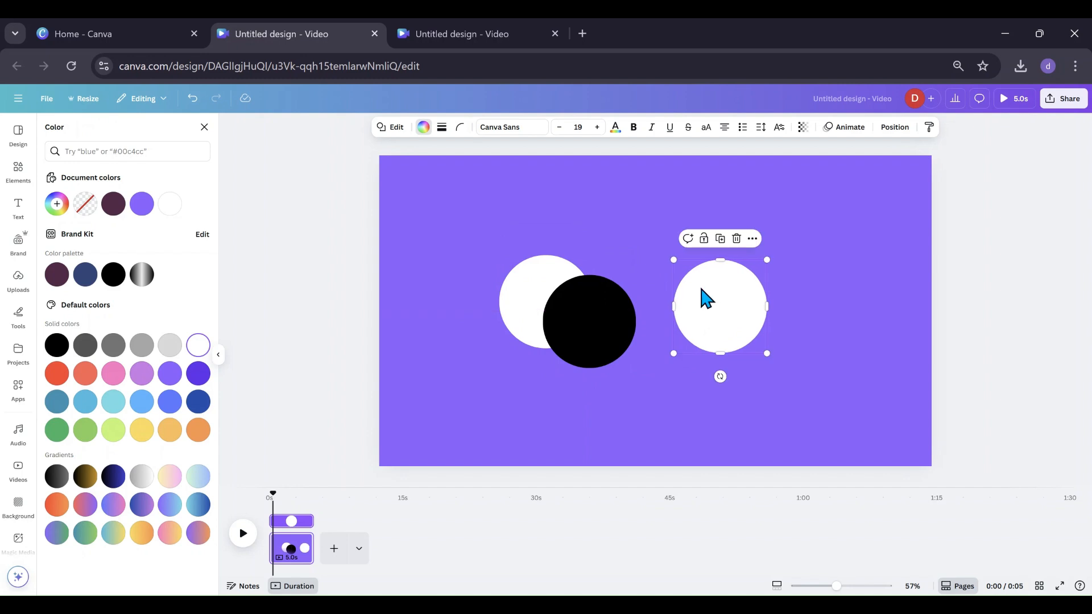
Shrink the black circle and centre it inside the left white circle as the eye's pupil.
left_click_drag(591, 322, 614, 367)
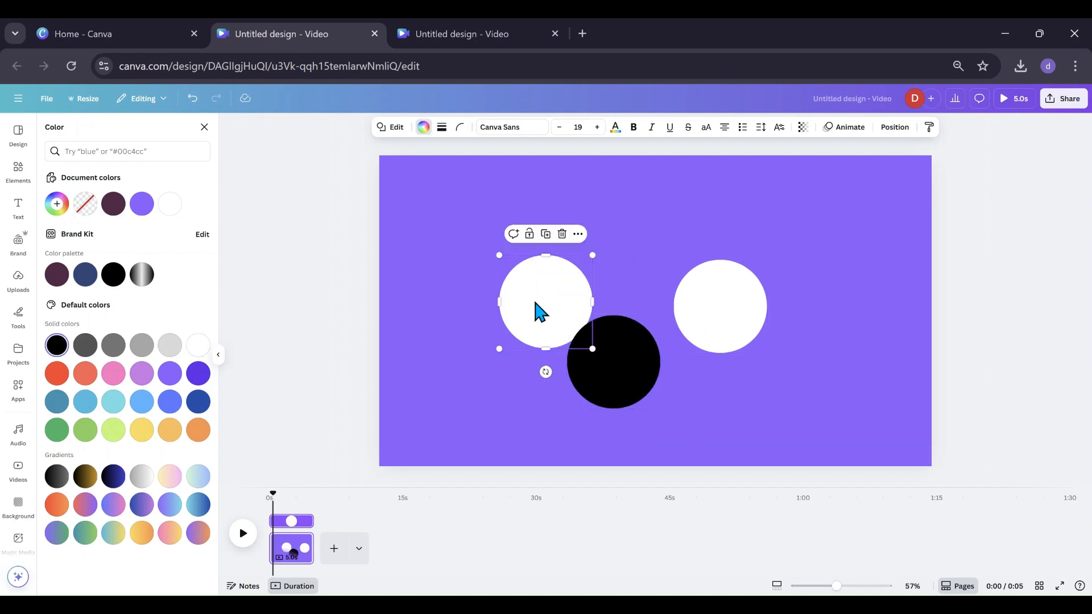
left_click_drag(539, 309, 556, 295)
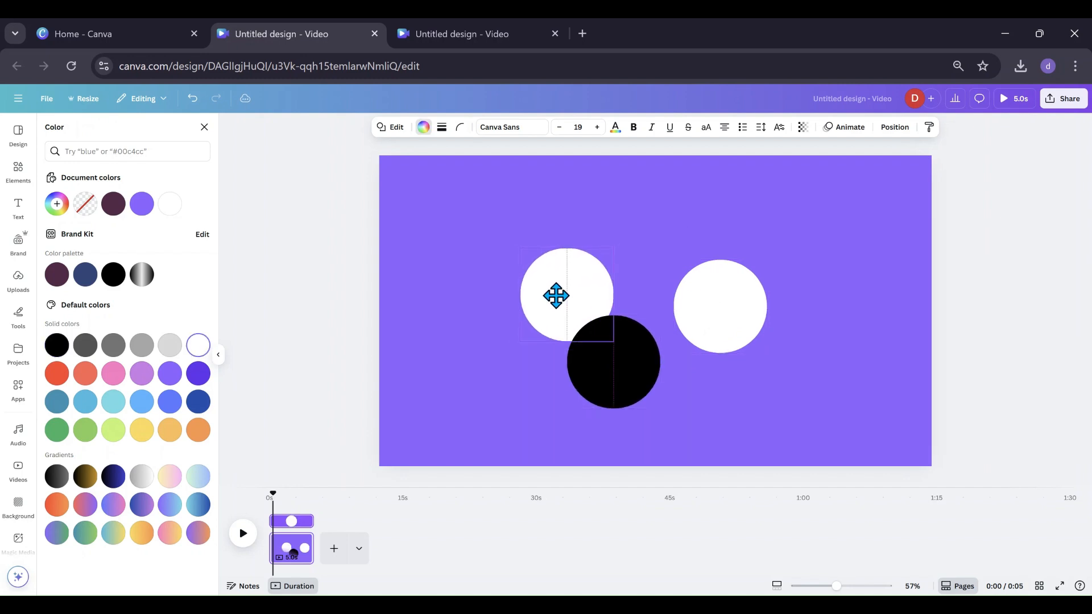
left_click(612, 377)
left_click_drag(612, 378, 603, 398)
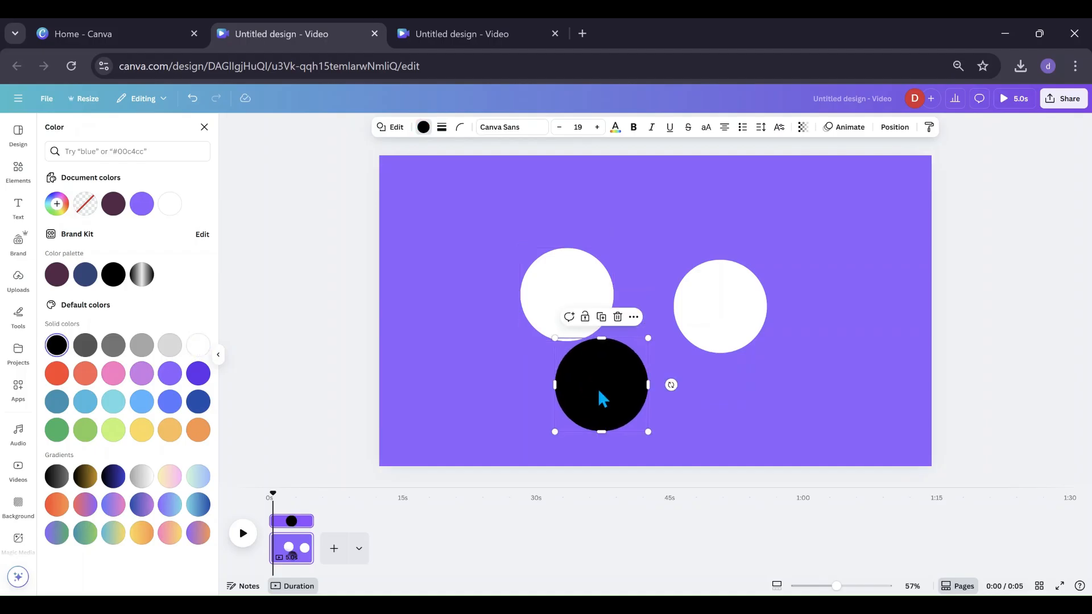
left_click_drag(646, 337, 622, 364)
left_click_drag(591, 412, 565, 307)
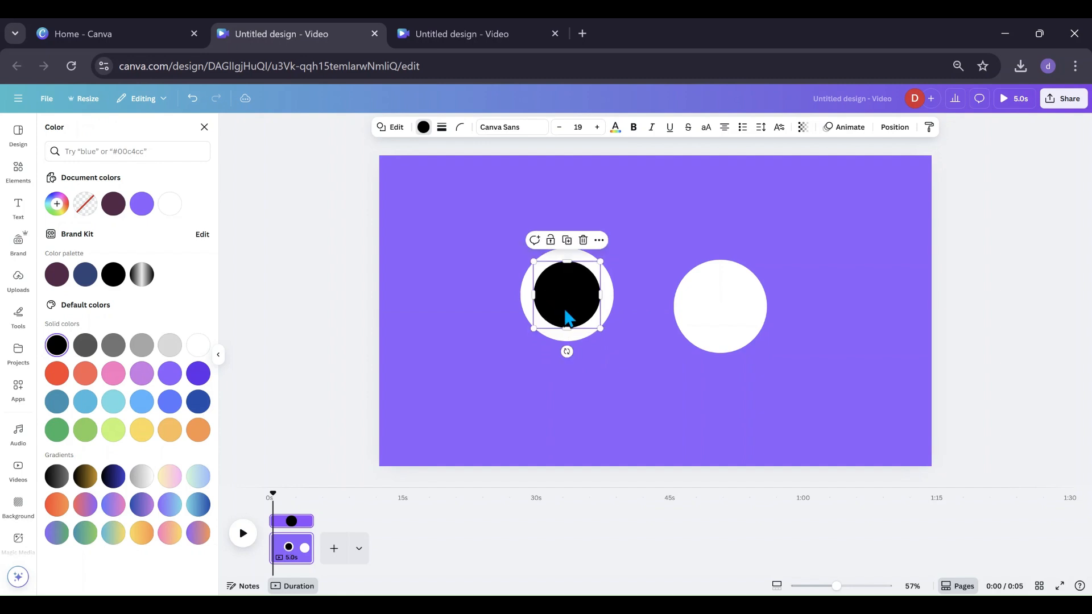
Shrink the spare white circle to a small highlight and place it in the lower part of the black pupil.
left_click(739, 289)
left_click_drag(768, 263, 699, 326)
left_click_drag(700, 377, 584, 341)
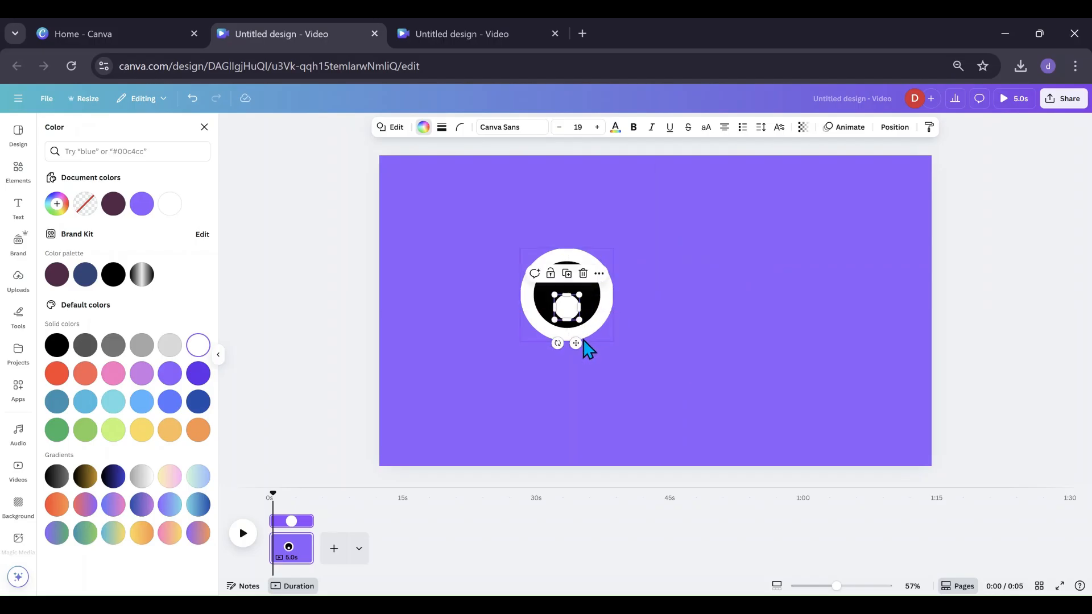
left_click_drag(580, 295, 579, 299)
left_click(664, 359)
Stretch the large white circle slightly wider on both sides and reduce its height to form an oval eye.
left_click(609, 308)
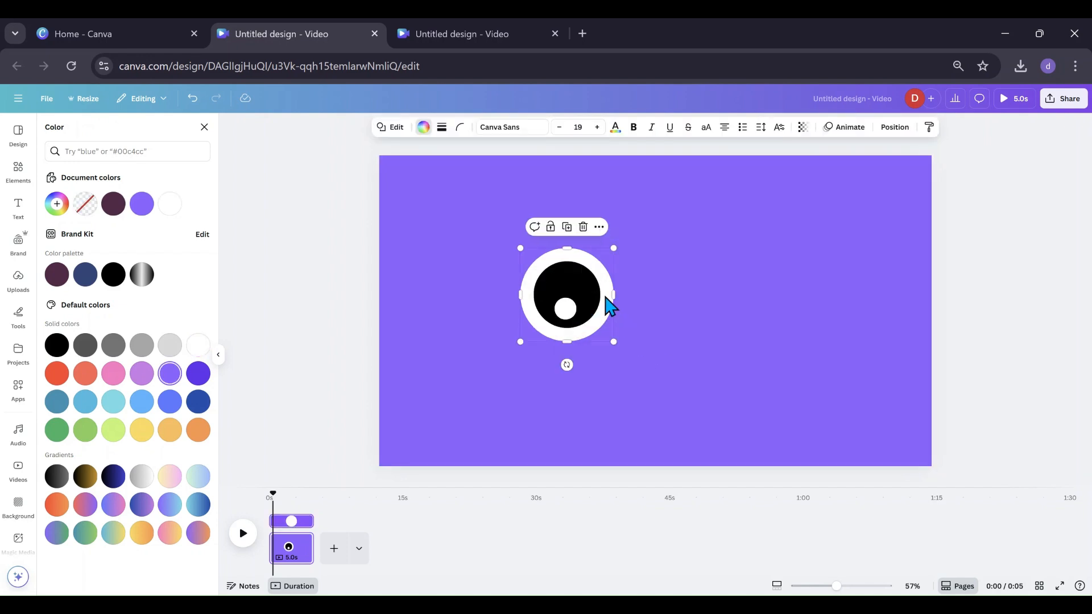
left_click_drag(614, 296, 618, 296)
left_click_drag(518, 299, 515, 298)
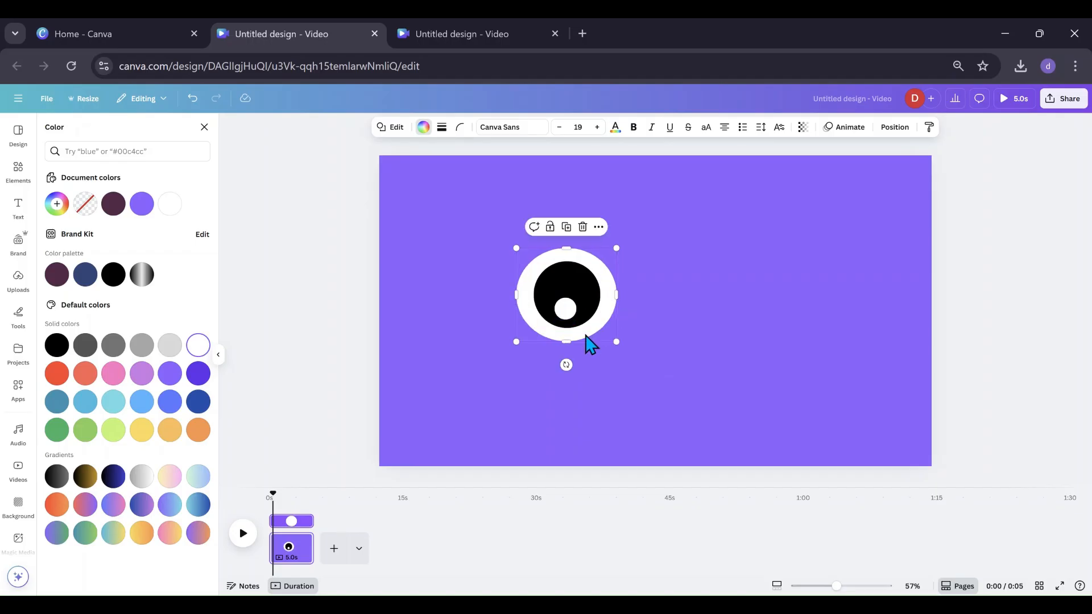
left_click_drag(567, 342, 566, 339)
left_click_drag(565, 249, 566, 251)
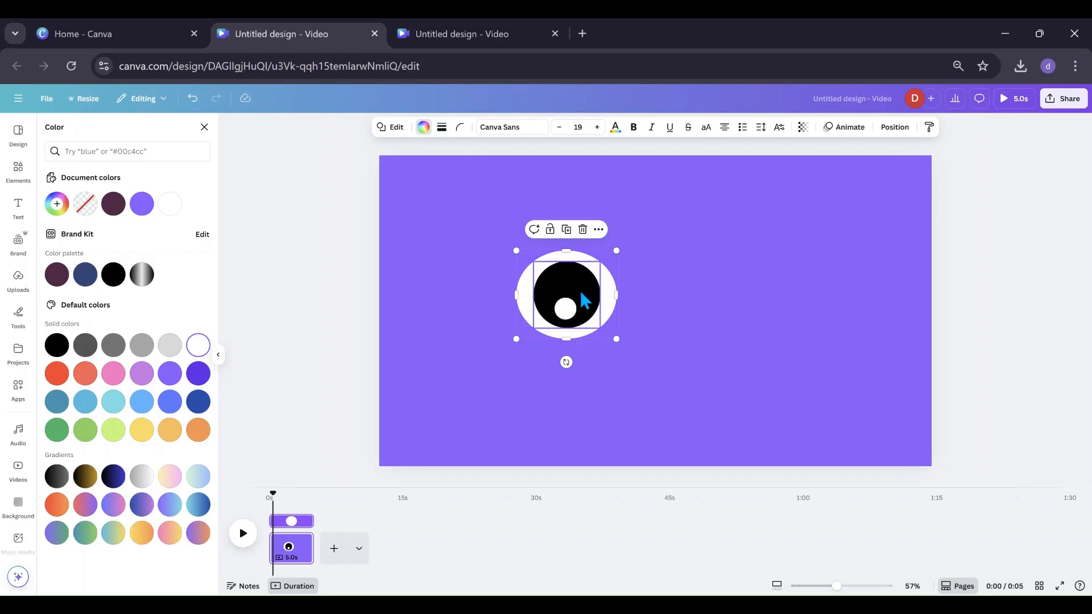
Make the white highlight and the black pupil smaller, then centre the highlight within the pupil.
left_click(582, 297)
left_click(570, 314)
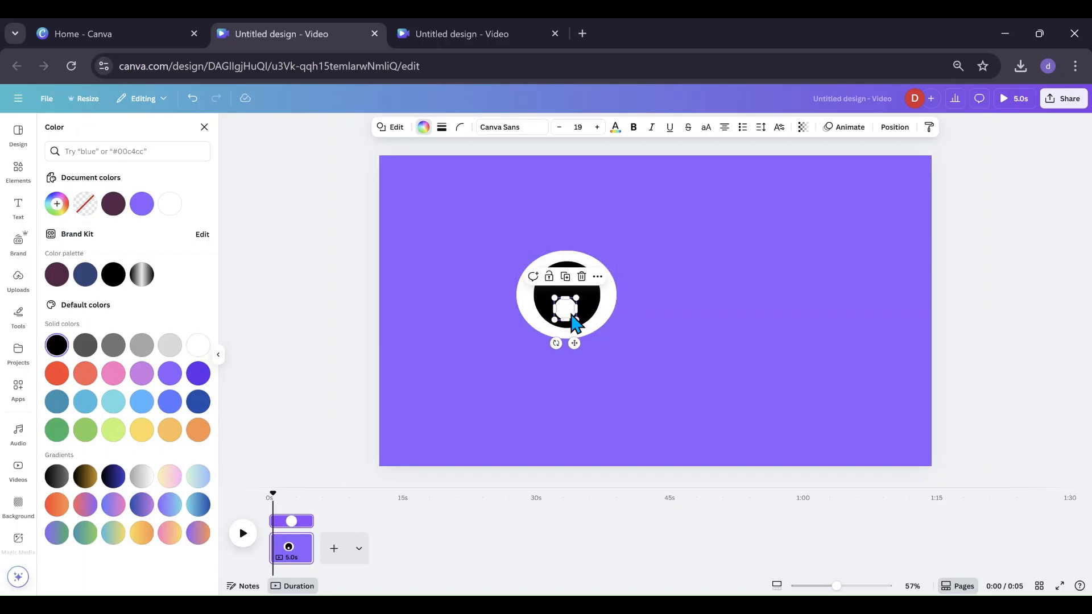
left_click_drag(576, 299, 569, 308)
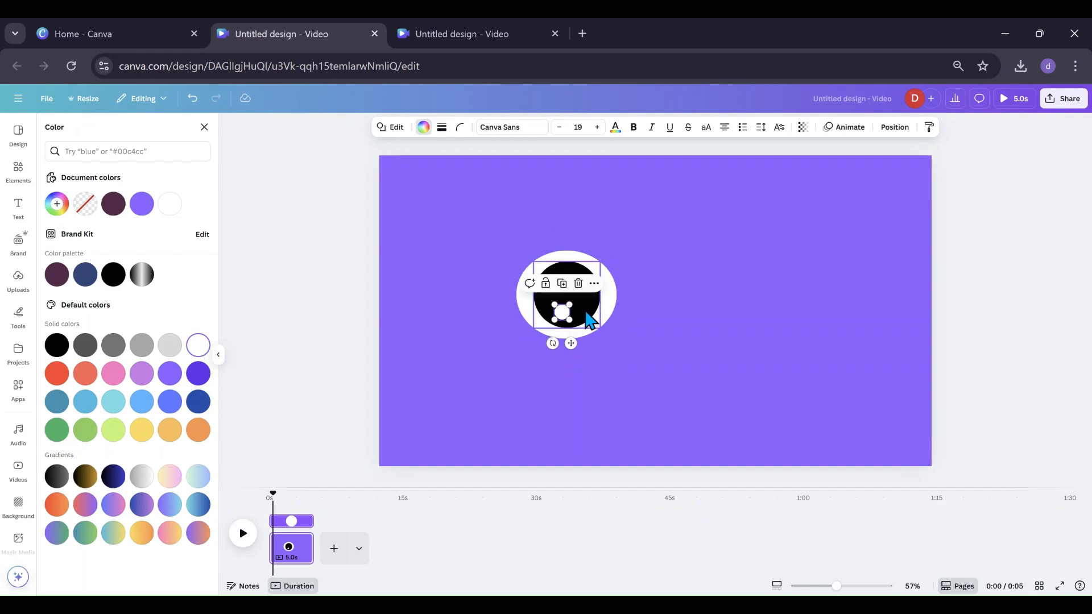
left_click(589, 311)
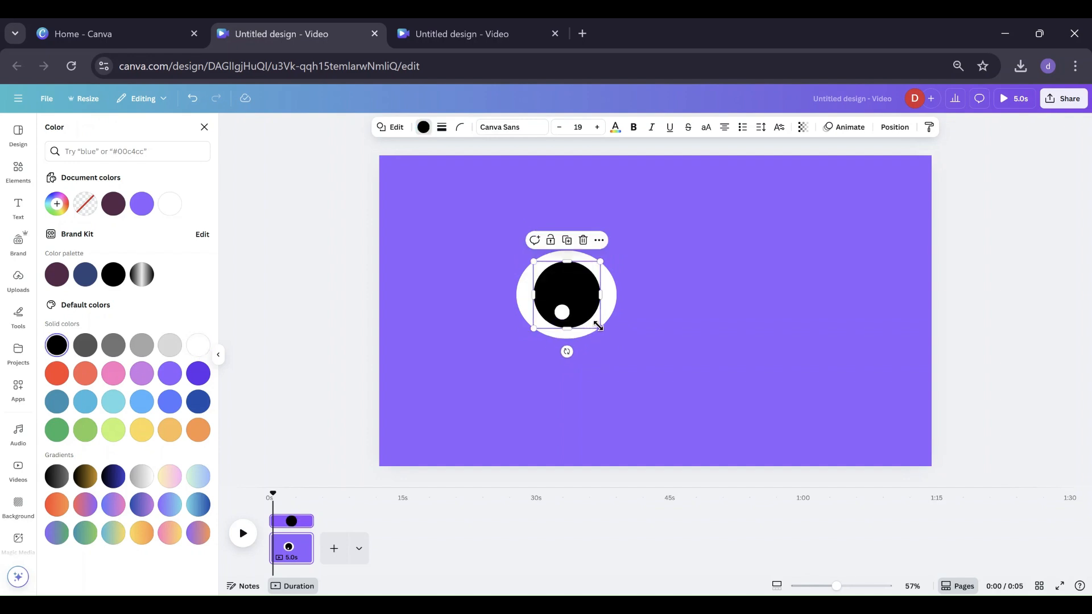
left_click_drag(598, 326, 575, 289)
left_click(645, 356)
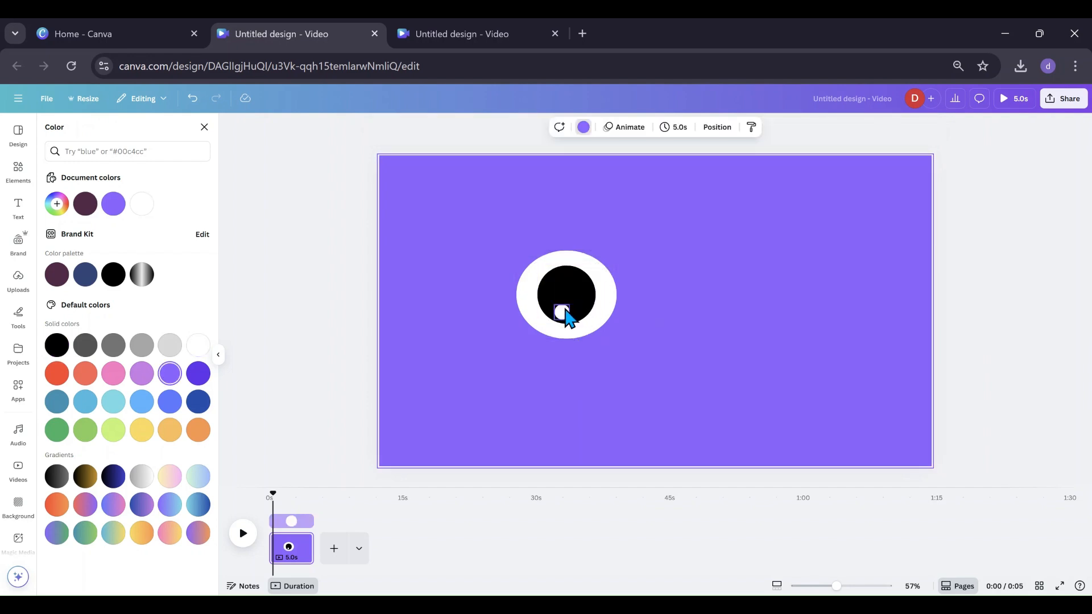
left_click_drag(563, 312, 567, 294)
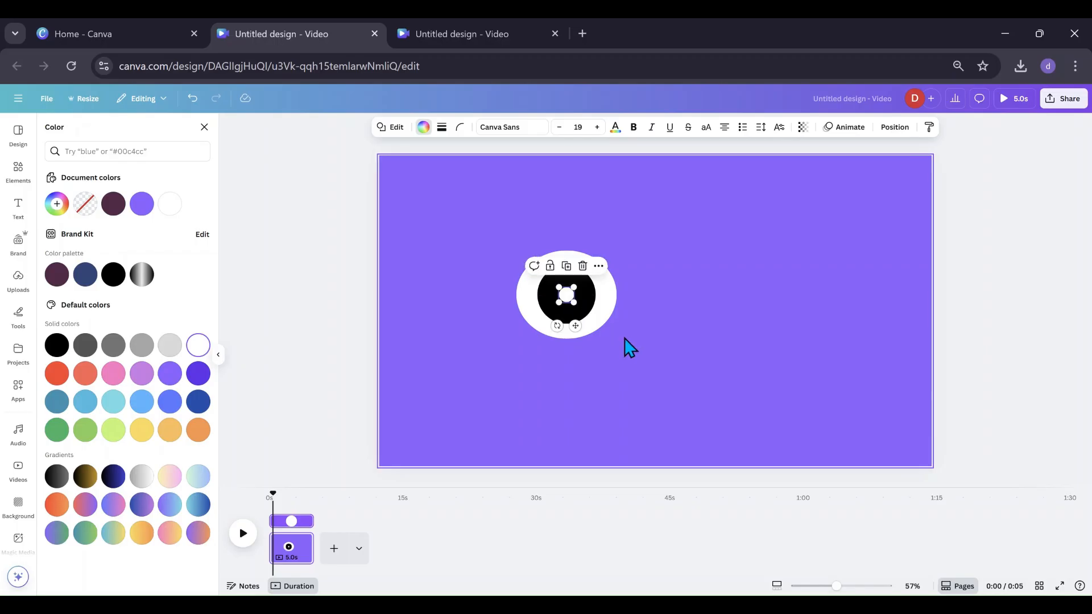
left_click(657, 351)
Duplicate the complete eye and place the copy beside the original, level with it on the right.
left_click_drag(493, 250, 621, 343)
left_click(573, 230)
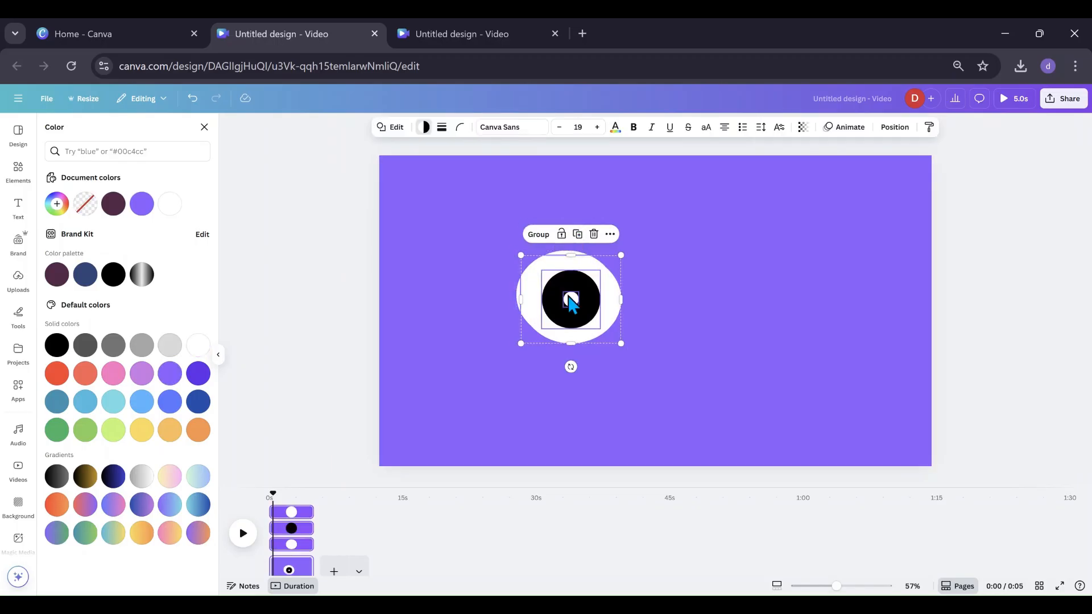
left_click_drag(571, 300, 680, 293)
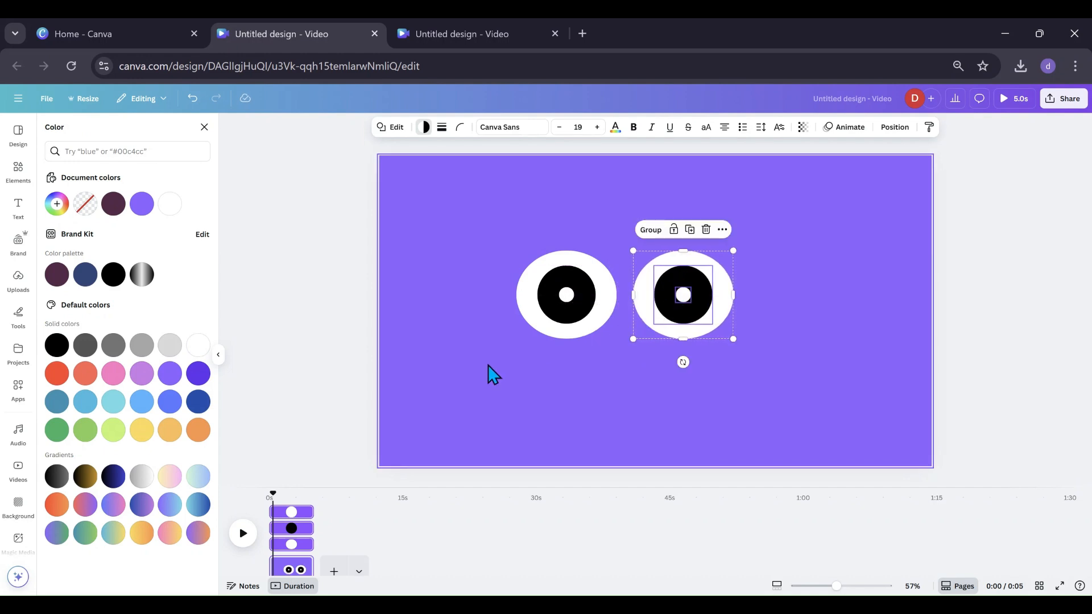
Select both eyes, enlarge them together and position the pair near the middle of the page.
left_click(462, 354)
left_click_drag(447, 244, 705, 343)
left_click_drag(633, 321, 643, 319)
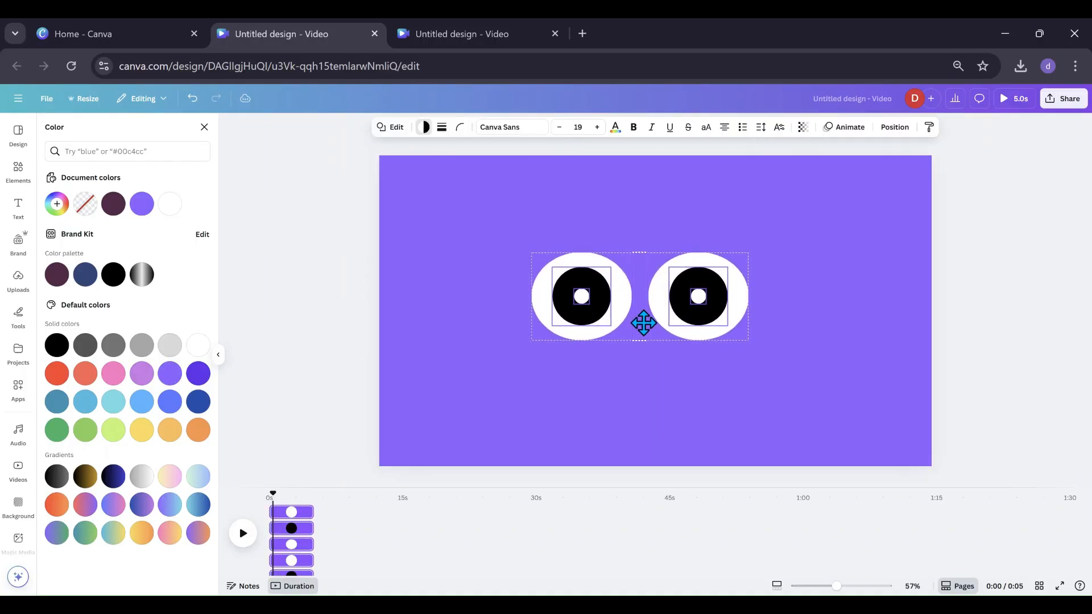
left_click_drag(529, 249, 512, 245)
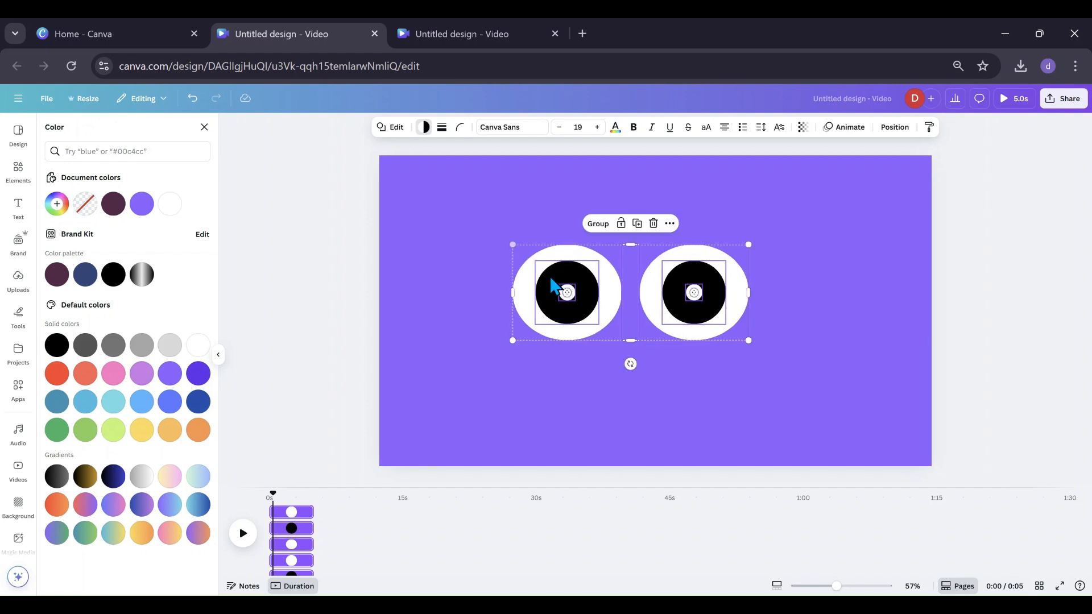
left_click_drag(748, 341, 758, 344)
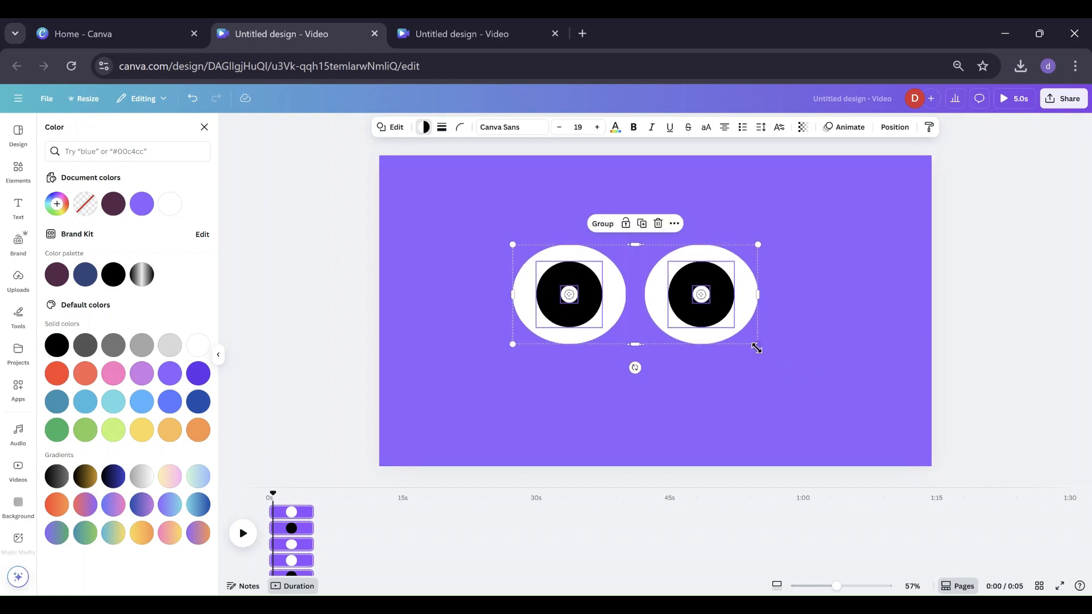
left_click_drag(632, 317, 635, 321)
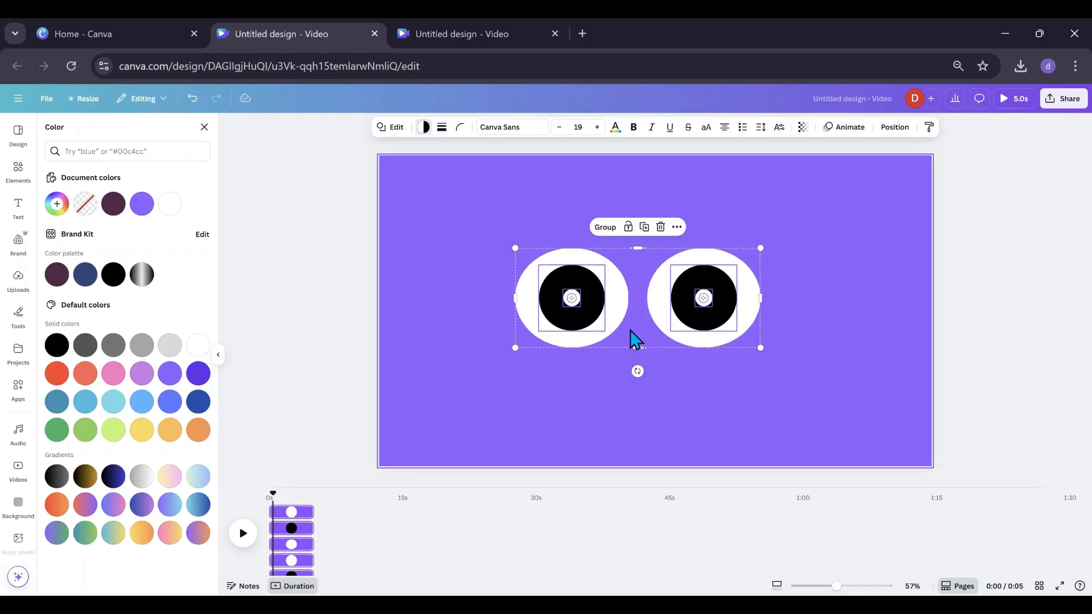
left_click(591, 400)
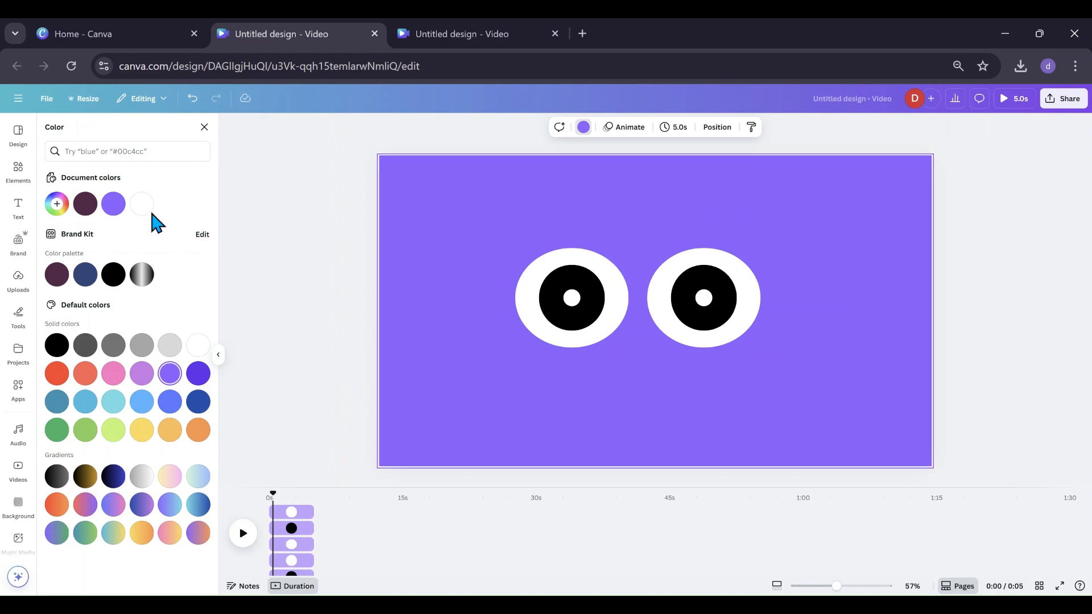
Add the Banner 3 shape from the shapes library to the page.
left_click(18, 173)
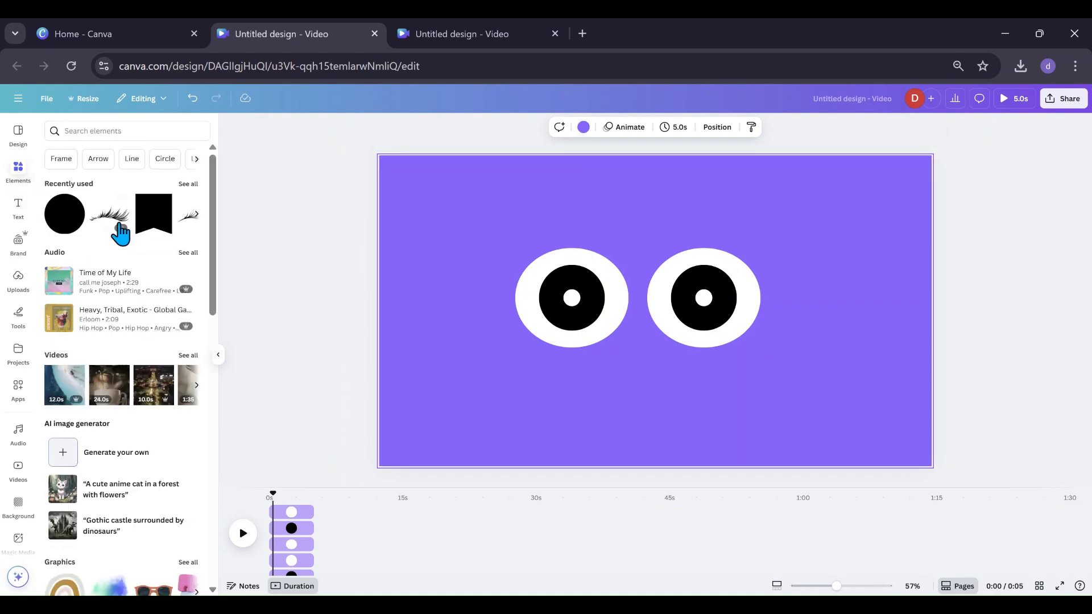
scroll(131, 288, "down", 5)
scroll(129, 295, "down", 4)
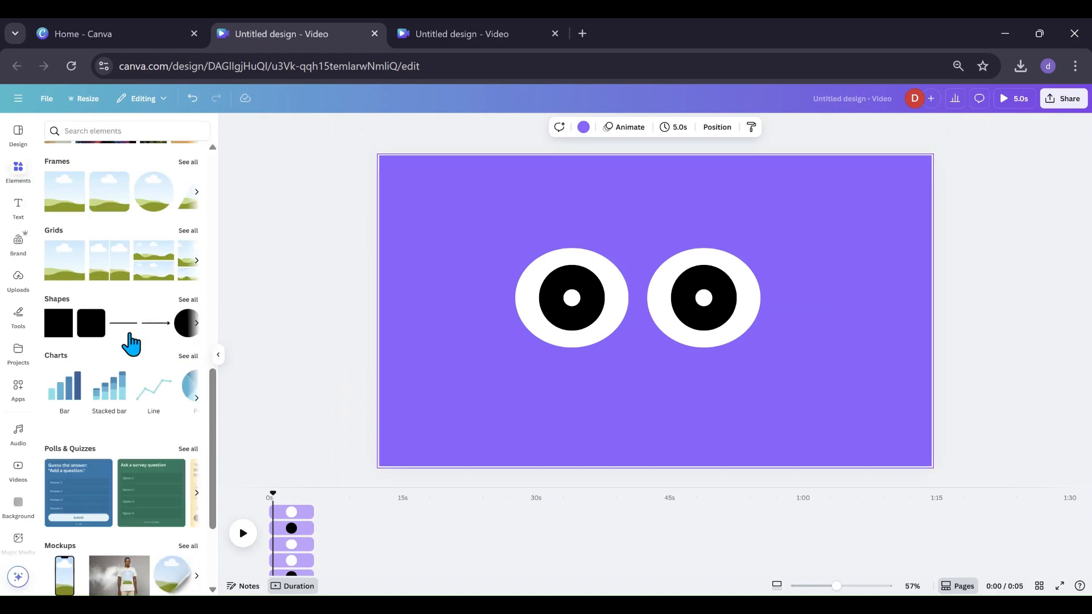
left_click(188, 295)
scroll(144, 385, "down", 4)
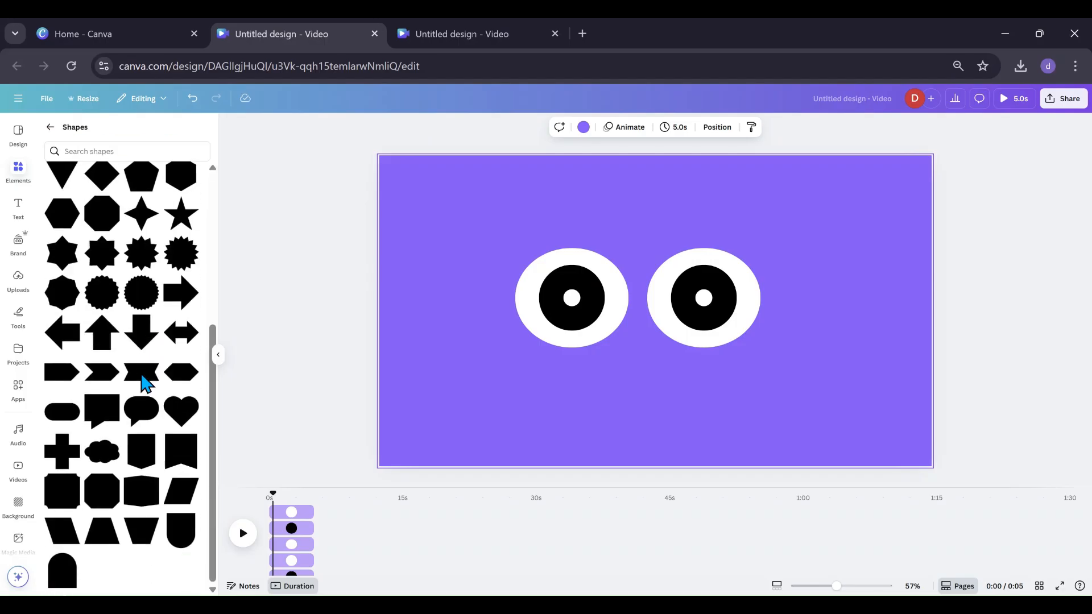
left_click(191, 443)
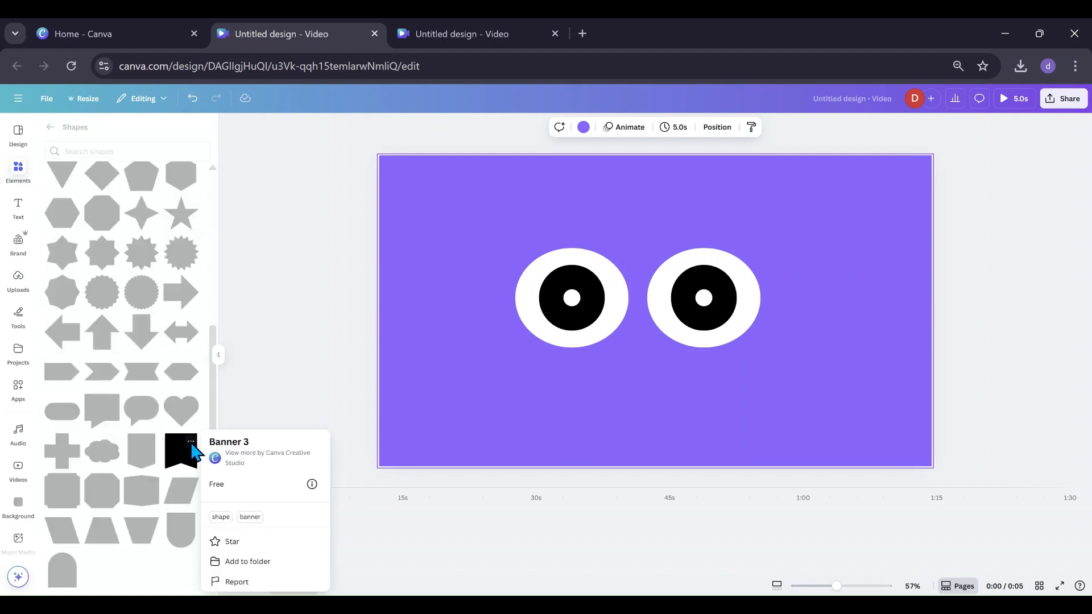
left_click(179, 463)
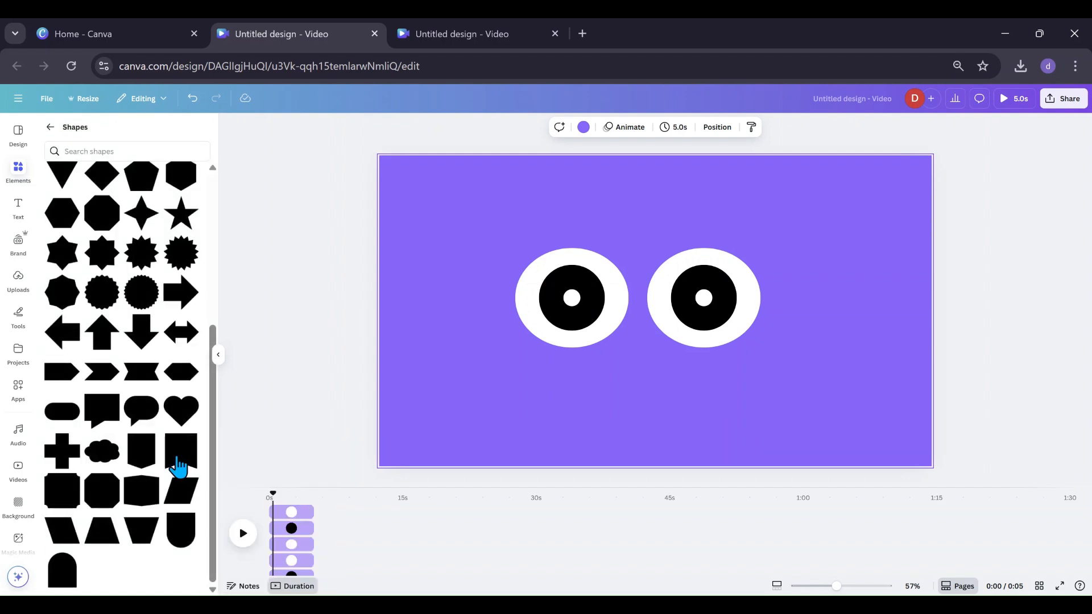
left_click(179, 463)
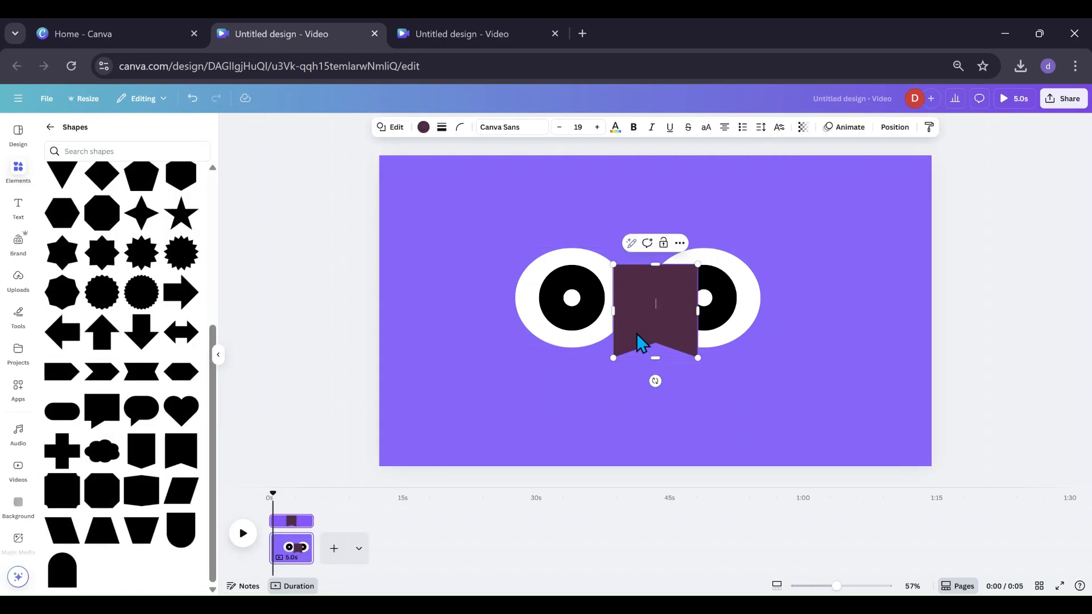
Move the banner shape to the left of the eyes and recolour it white.
left_click_drag(636, 333, 441, 302)
left_click(423, 126)
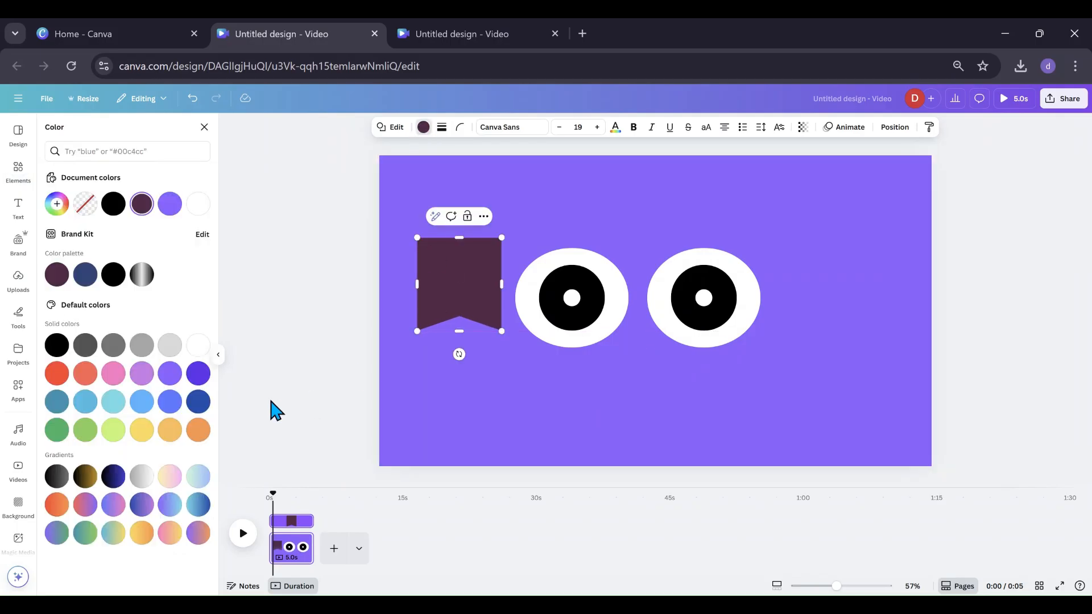
left_click(199, 347)
left_click_drag(442, 283, 432, 263)
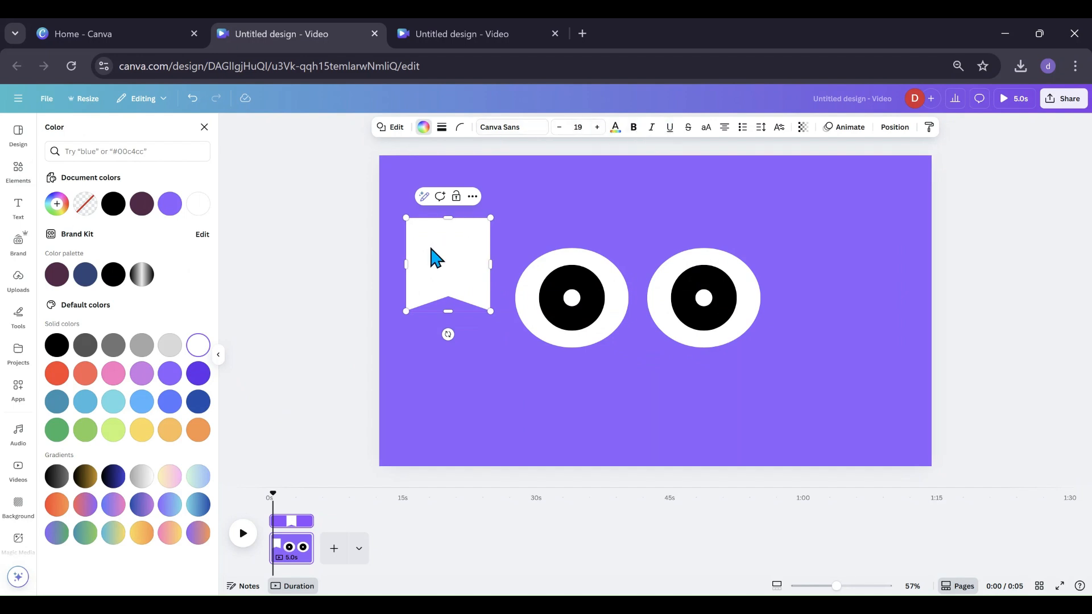
Round the white banner's corners, widen it and place it above the left eye, stretched up to the page's top edge.
left_click(460, 128)
left_click_drag(415, 165, 444, 177)
left_click_drag(491, 263, 525, 264)
left_click_drag(456, 268, 560, 213)
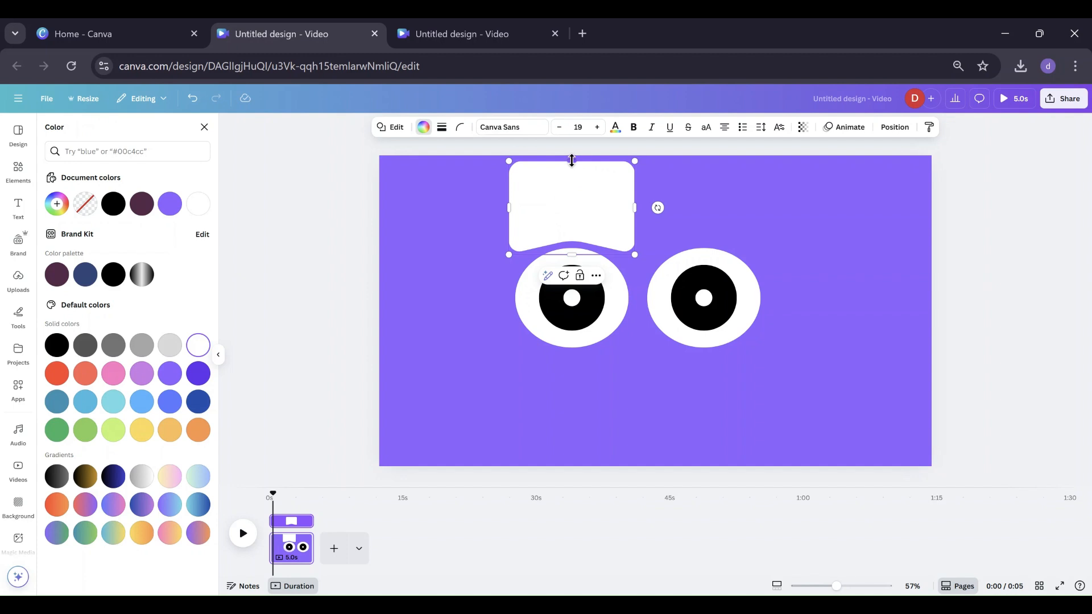
left_click_drag(572, 160, 557, 194)
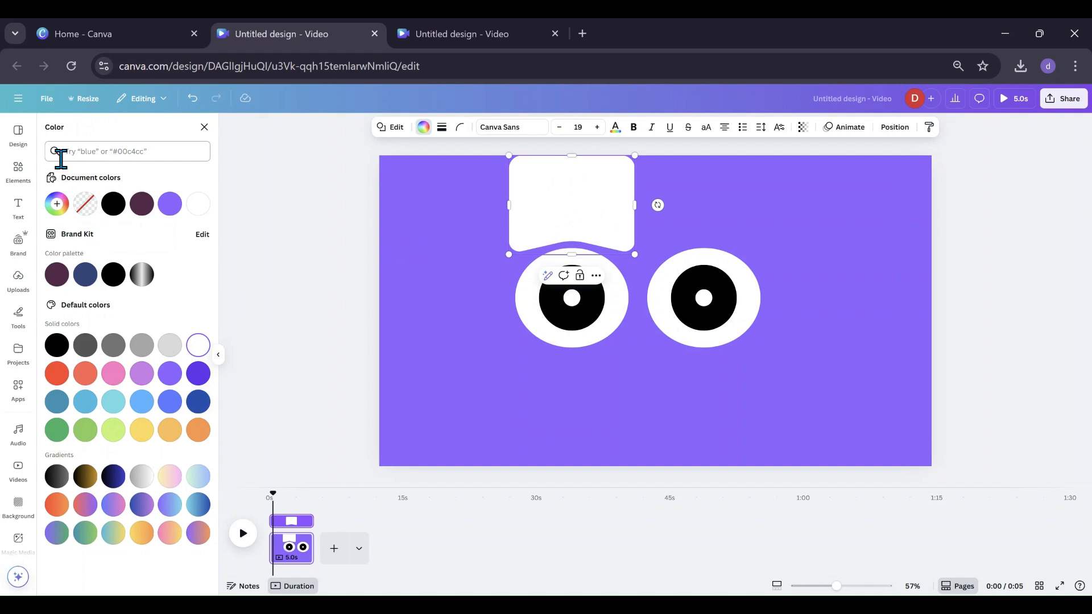
Search the elements for eyelashes, add the Black eyelashes clip art graphic and place it below the eyes.
left_click(20, 171)
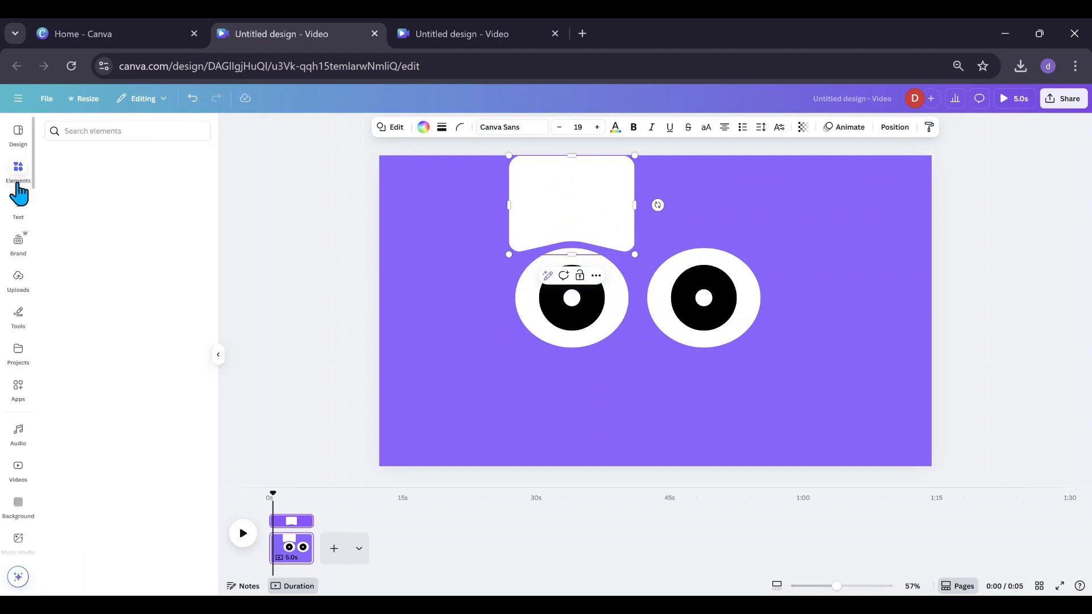
left_click(104, 130)
left_click(76, 175)
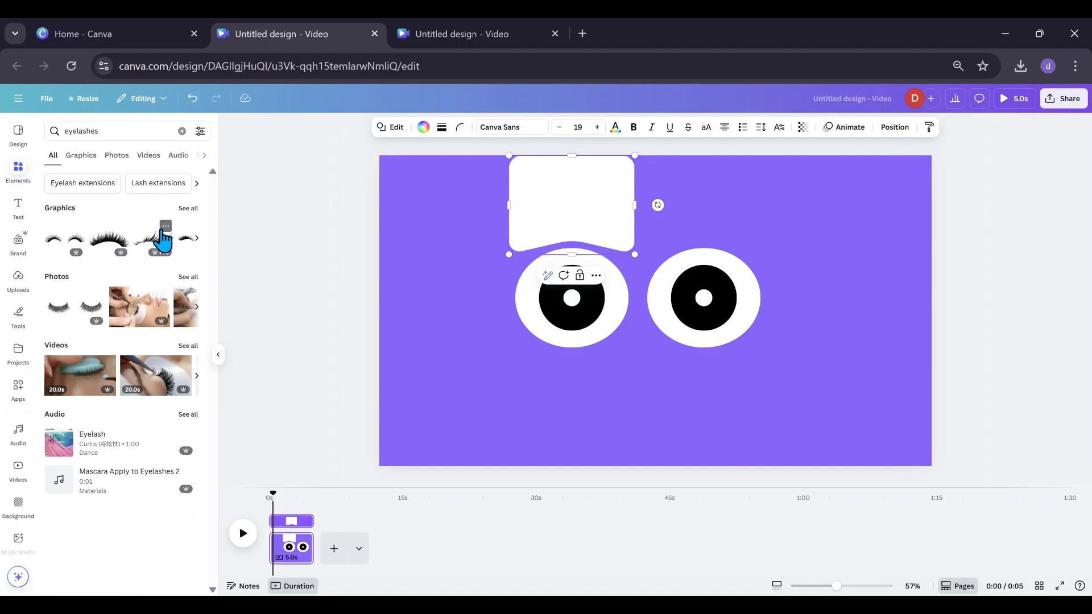
left_click(165, 227)
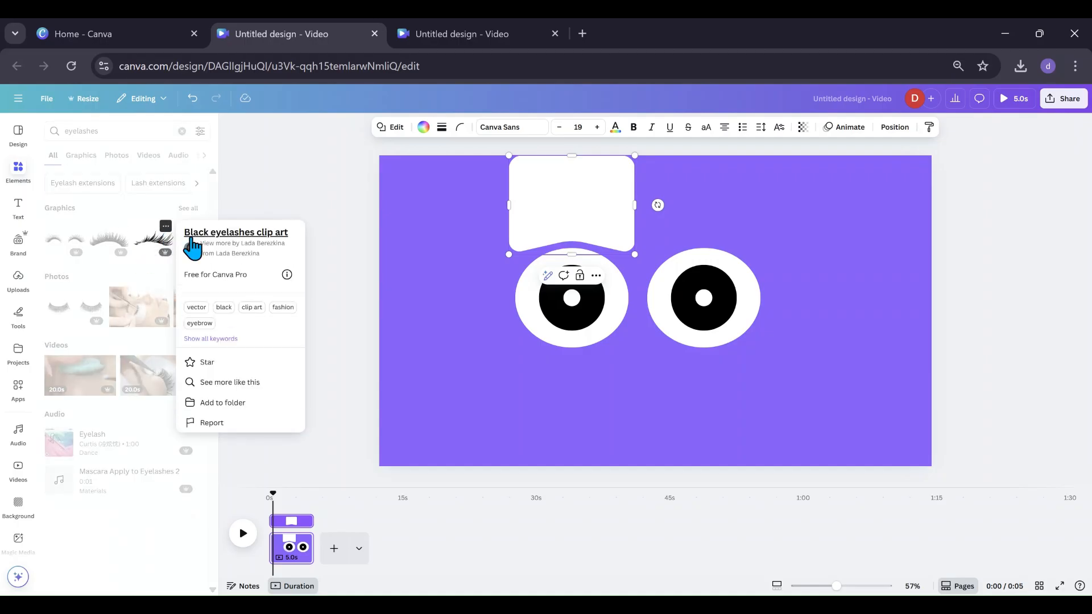
left_click(150, 253)
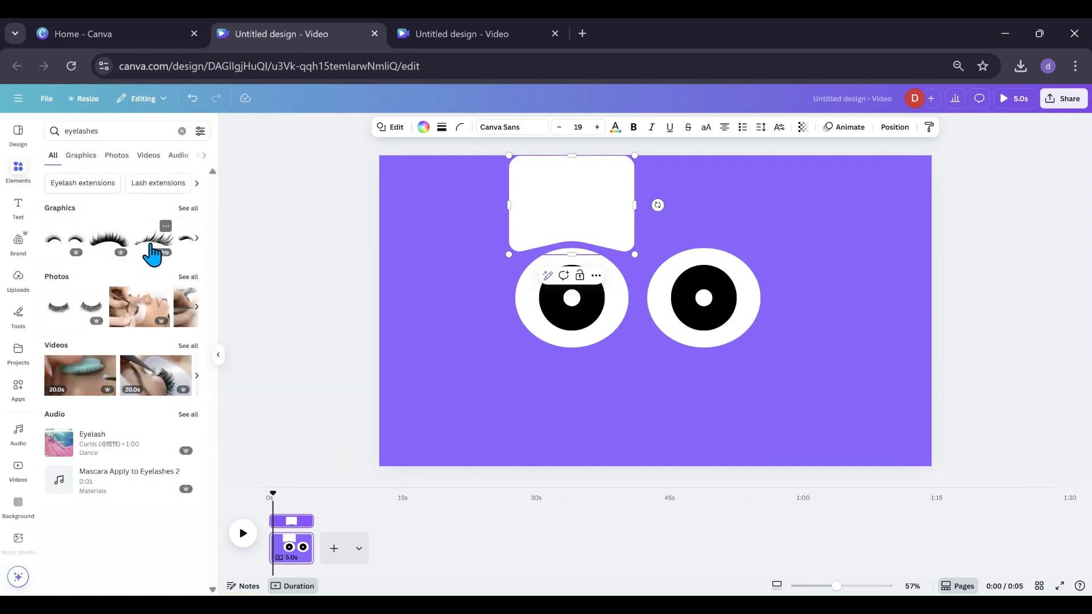
left_click(152, 253)
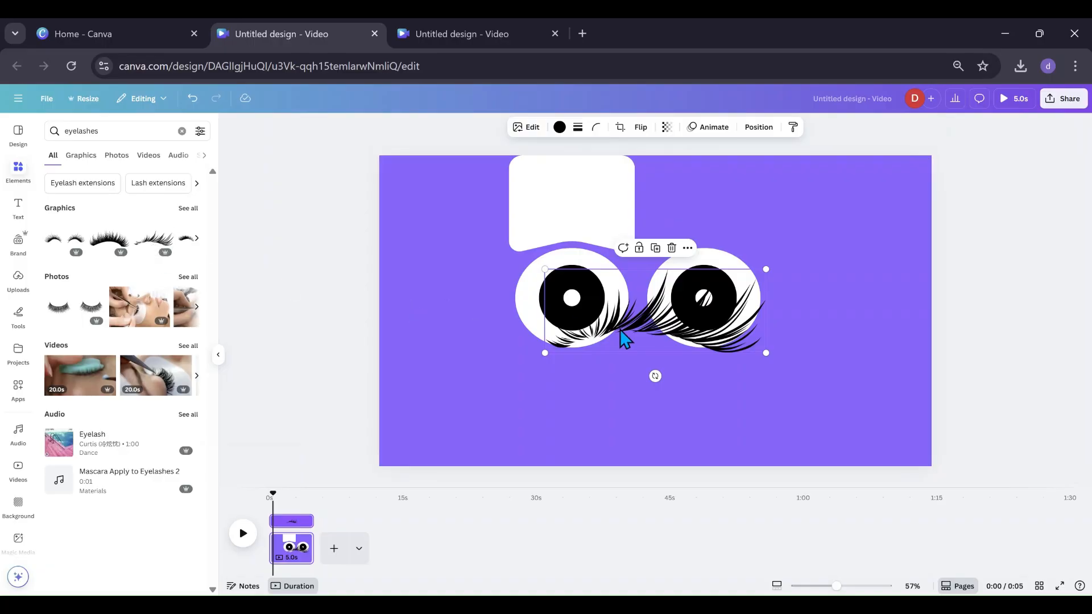
left_click_drag(620, 330, 596, 392)
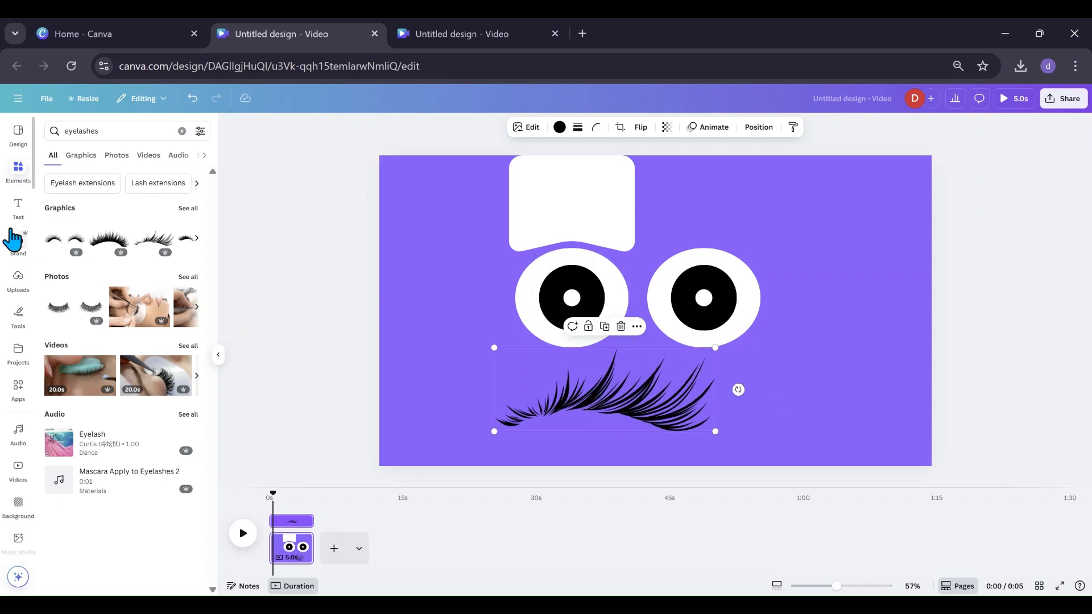
Add a square shape from the elements library and place it to the upper right of the right eye.
left_click(10, 188)
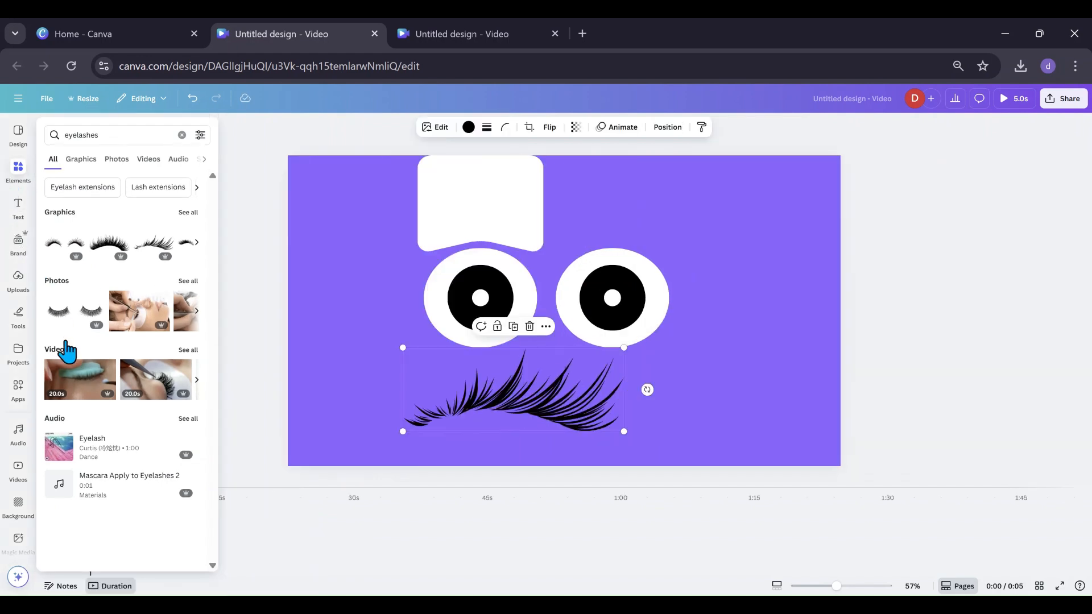
left_click(182, 134)
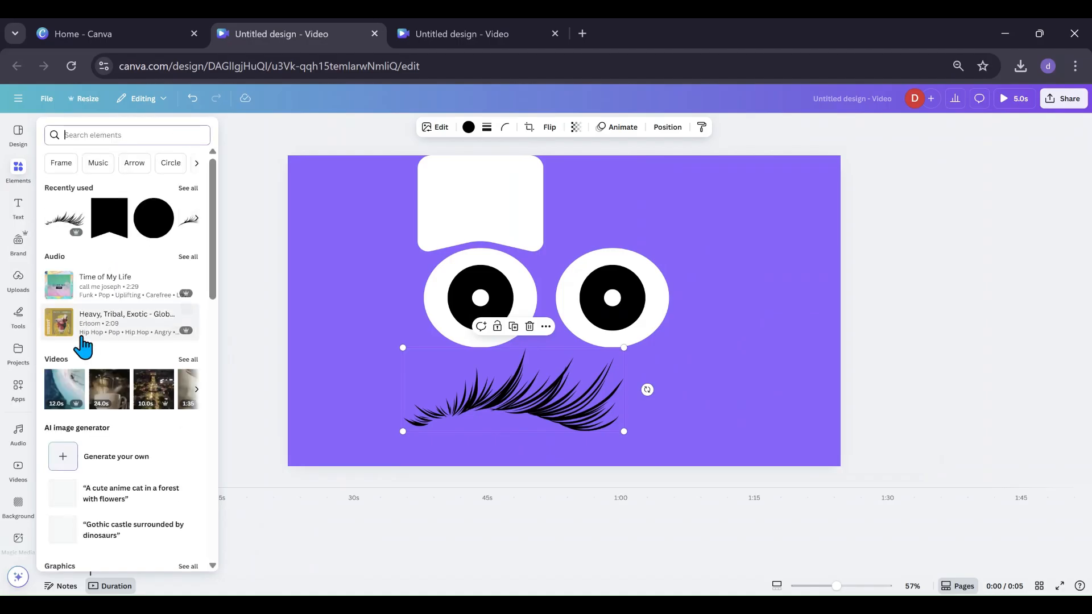
scroll(79, 344, "down", 5)
scroll(83, 346, "down", 8)
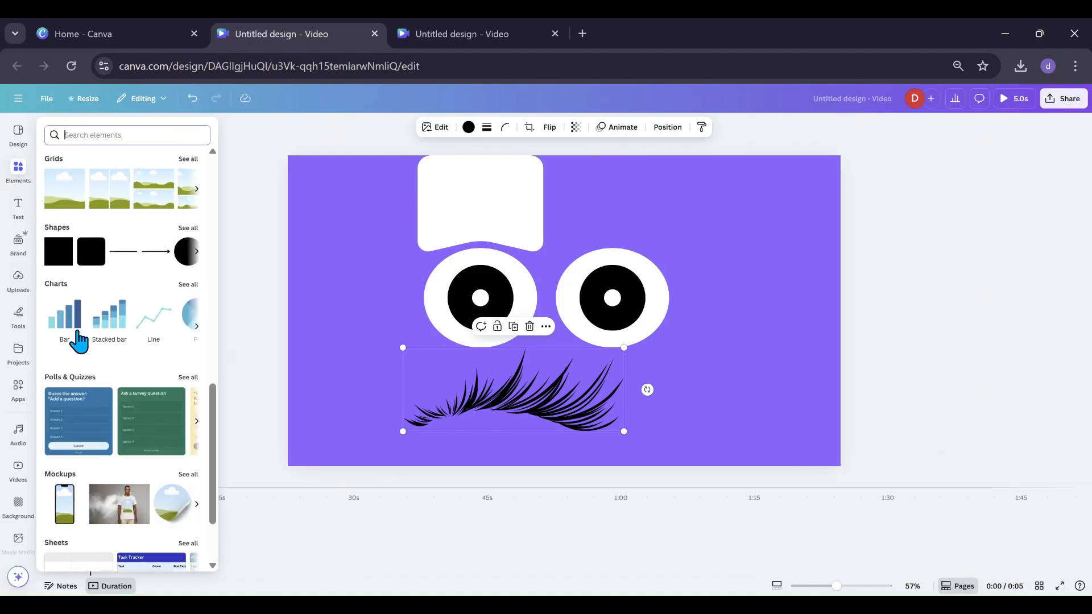
left_click(60, 253)
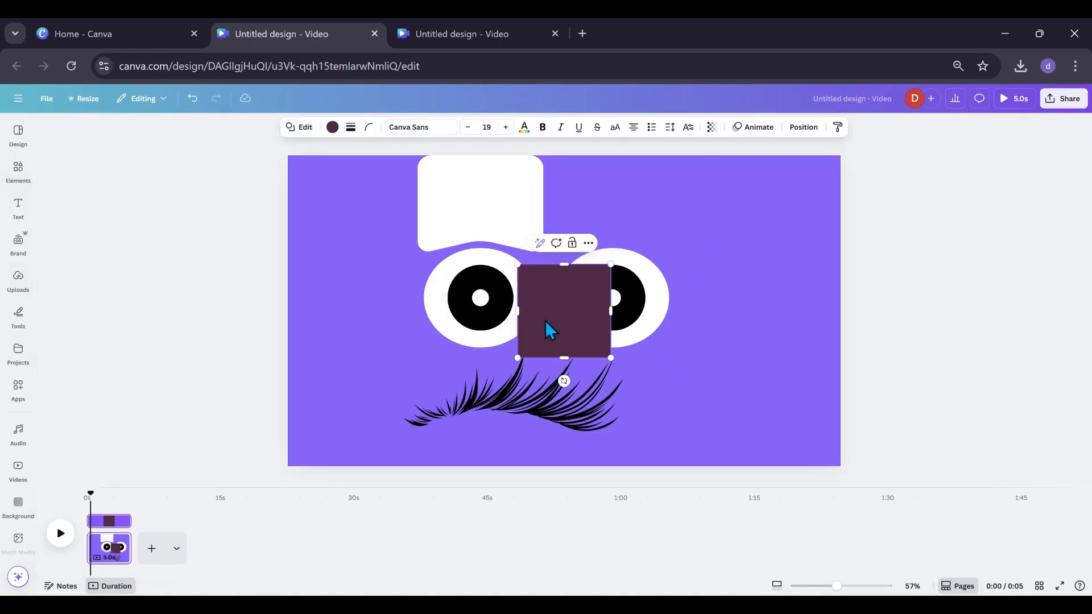
left_click_drag(556, 336, 718, 271)
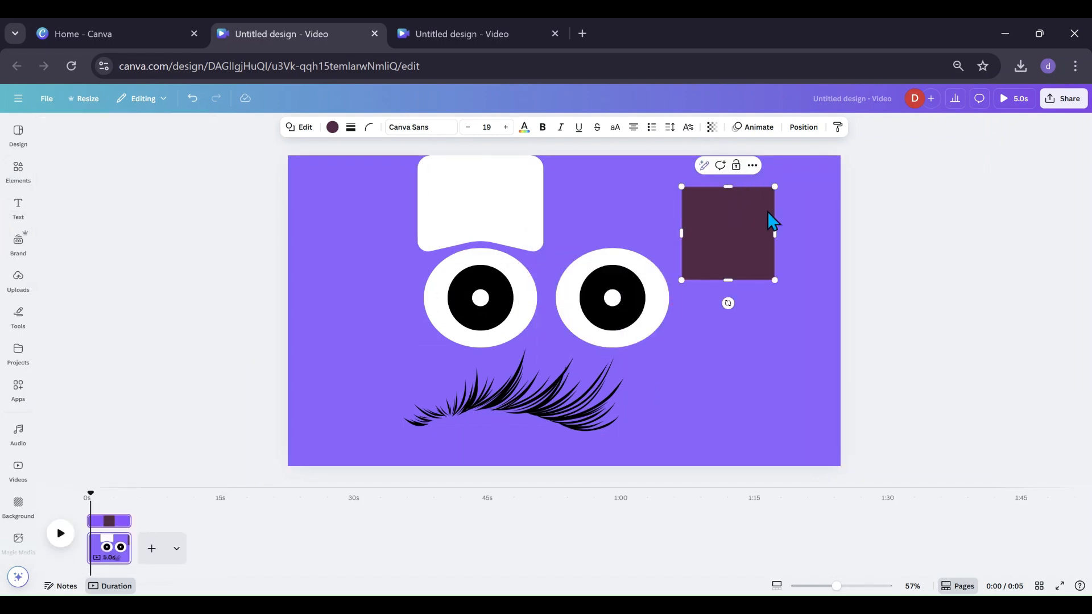
left_click(795, 223)
left_click(742, 244)
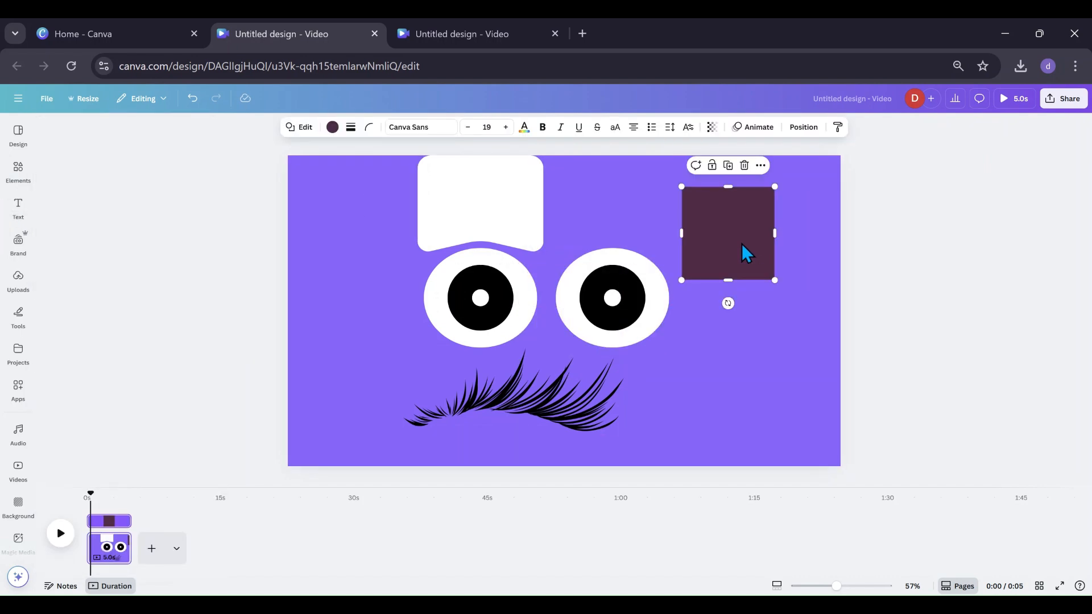
Duplicate the square, flatten the copy into a thin strip and align it with the original square's lower edge.
left_click(730, 170)
left_click_drag(719, 220, 719, 256)
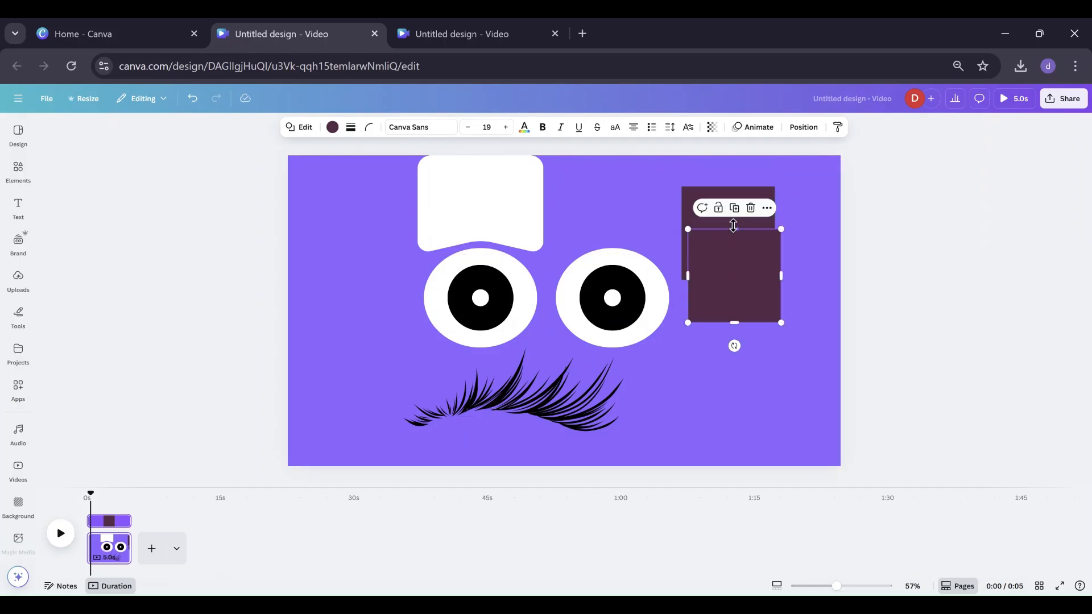
left_click_drag(733, 226, 731, 307)
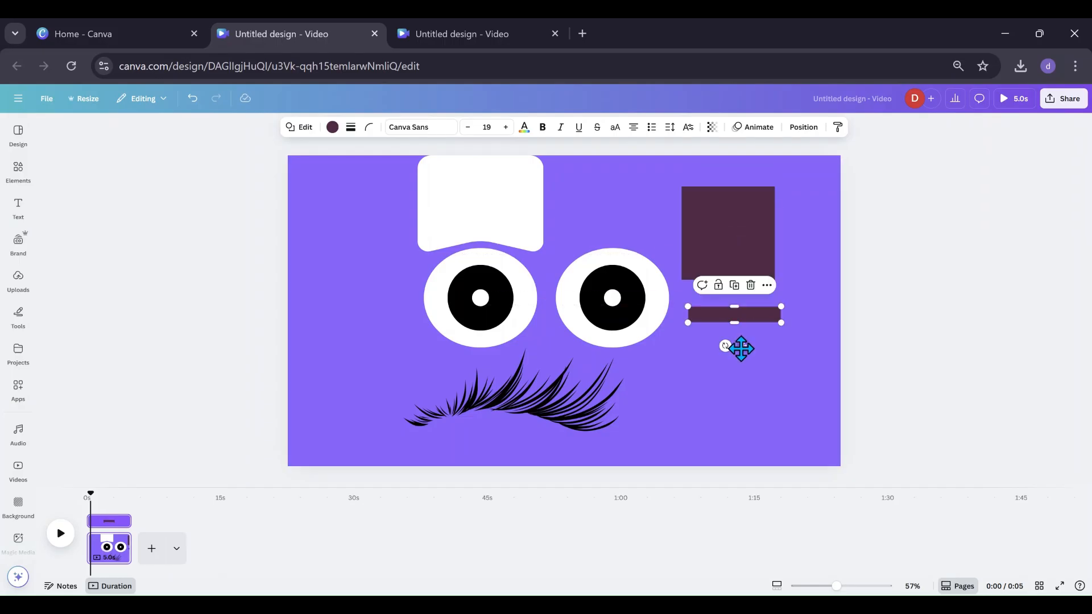
left_click_drag(741, 349, 737, 313)
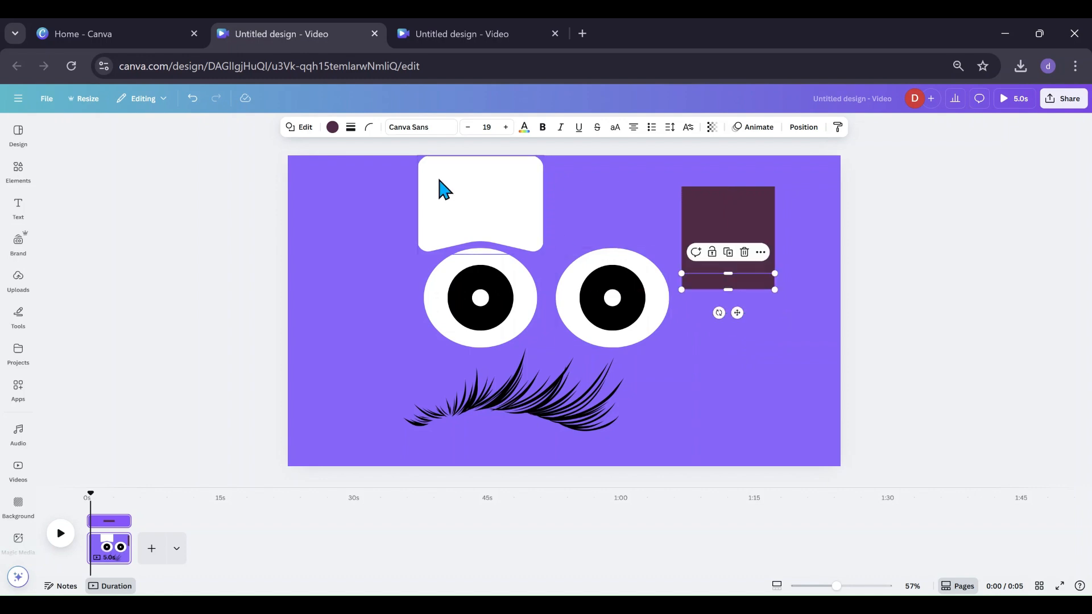
Recolour the thin strip black and group it with the square.
left_click(332, 127)
left_click(109, 276)
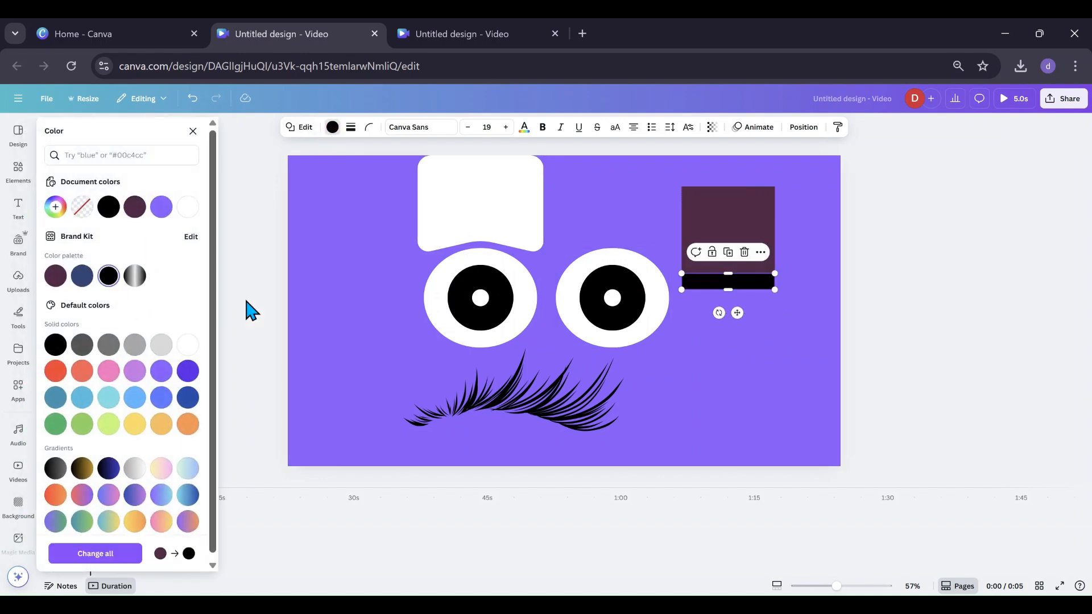
left_click(793, 325)
left_click_drag(804, 234, 752, 277)
left_click(696, 165)
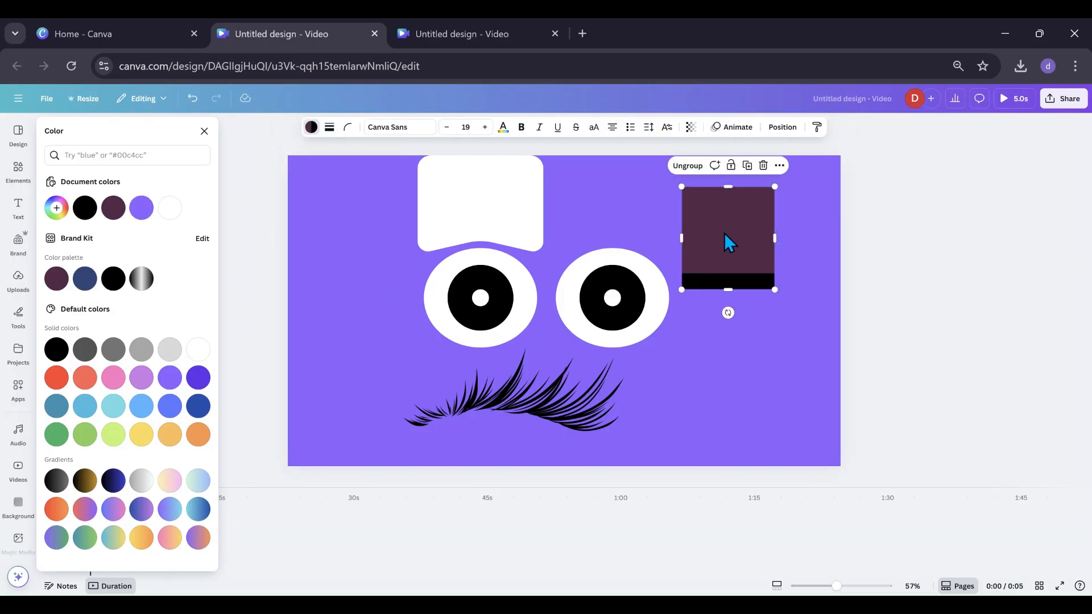
Try the grouped square as an eyelid over the right eye, enlarge it, then delete it.
left_click_drag(724, 233, 624, 247)
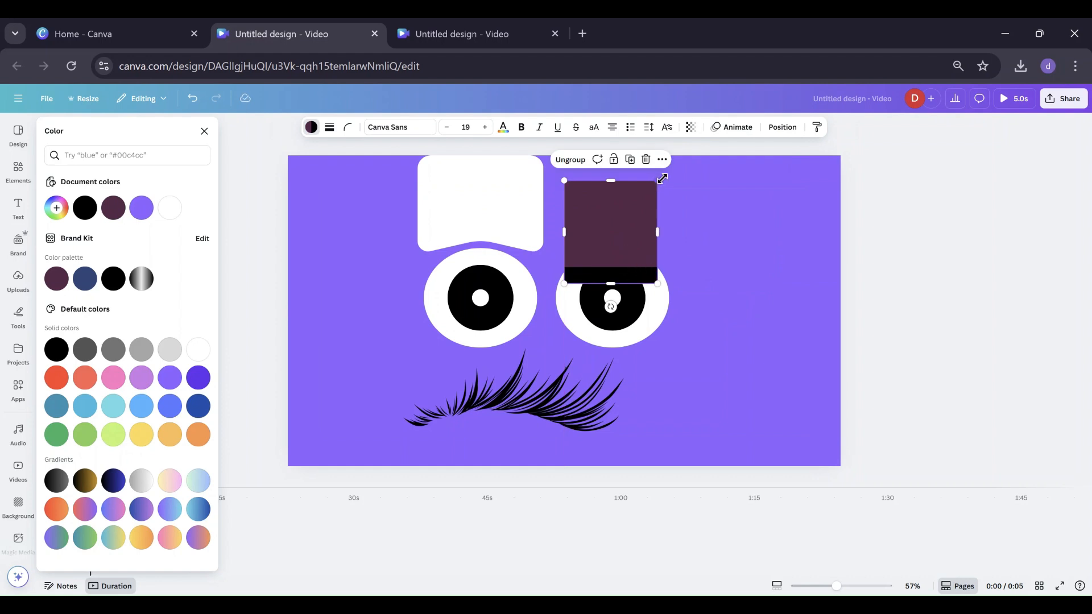
left_click_drag(663, 179, 692, 138)
left_click_drag(652, 232, 753, 254)
left_click(780, 178)
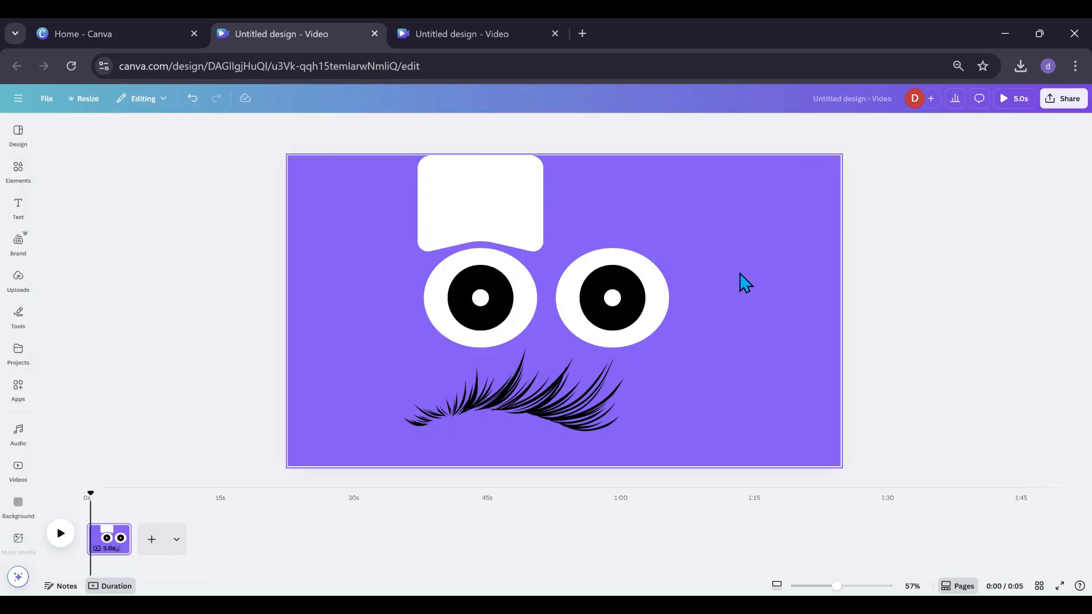
Flip the eyelashes horizontally and shrink them to roughly the width of one eye.
left_click(514, 404)
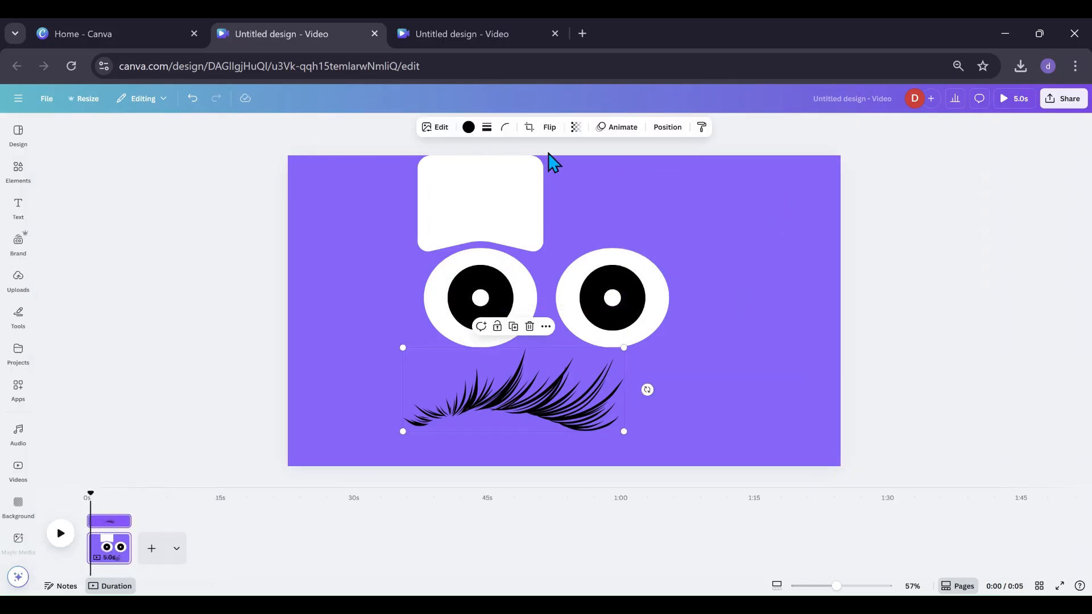
left_click(550, 127)
left_click(549, 153)
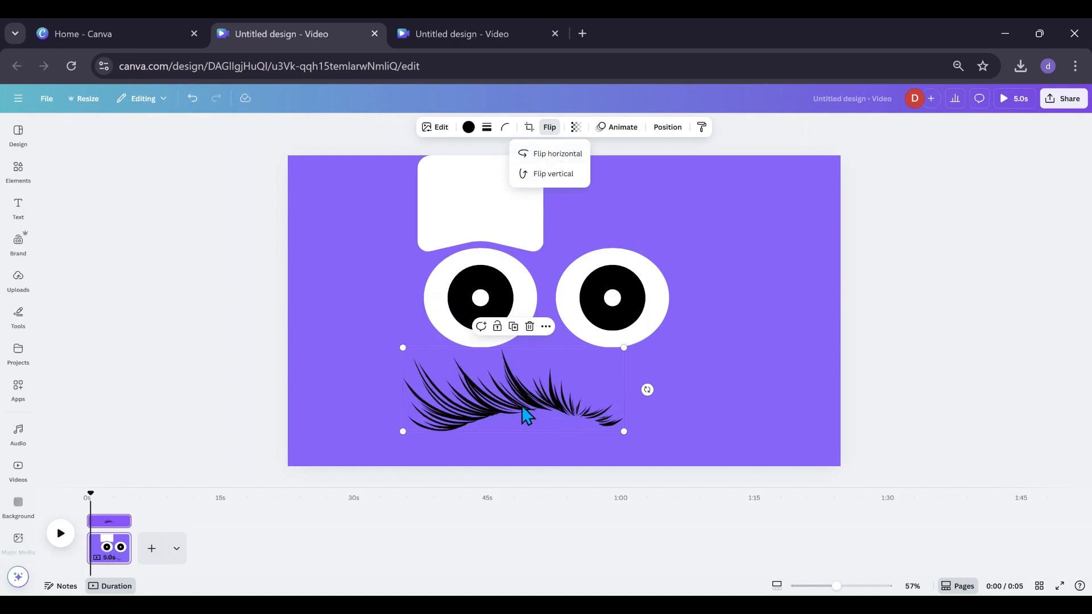
left_click_drag(521, 405, 449, 391)
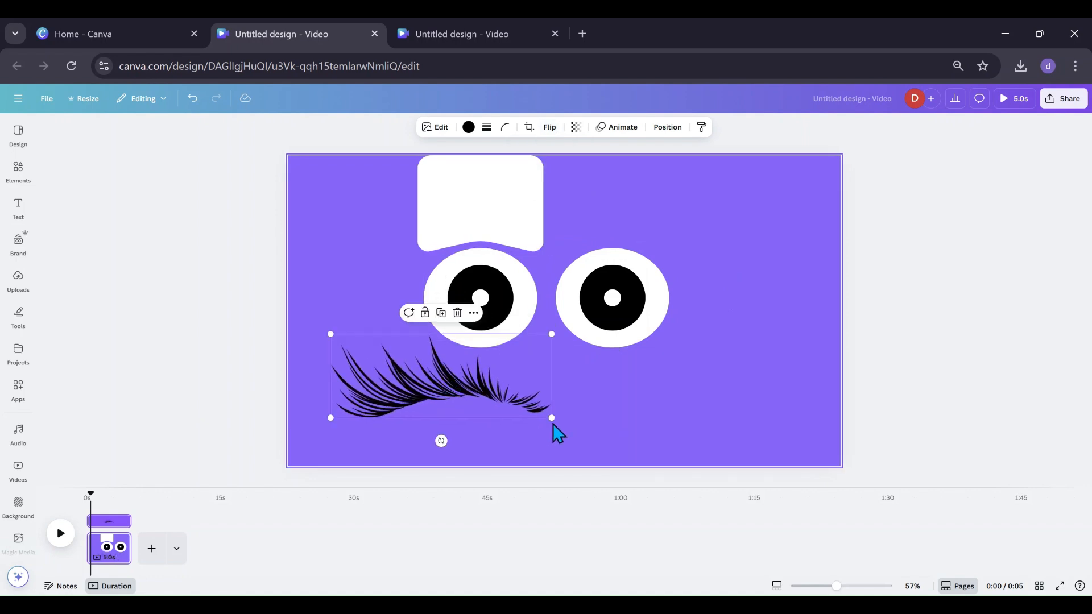
left_click_drag(551, 418, 460, 382)
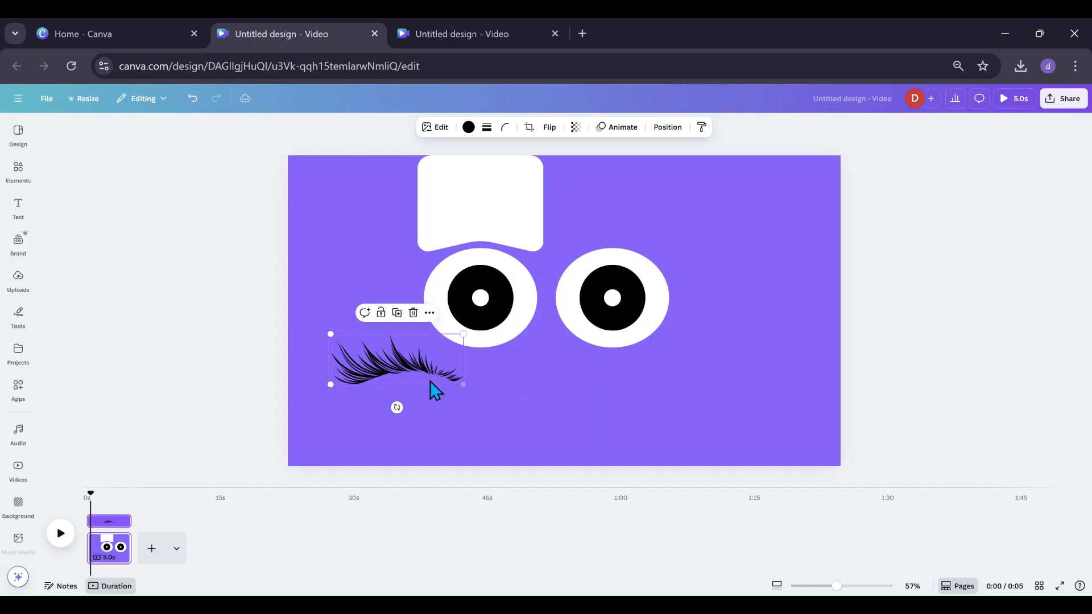
Fit the eyelashes along the white banner's curved lower edge above the left eye and widen the banner slightly to the left.
left_click_drag(392, 374, 466, 236)
left_click_drag(408, 203, 390, 201)
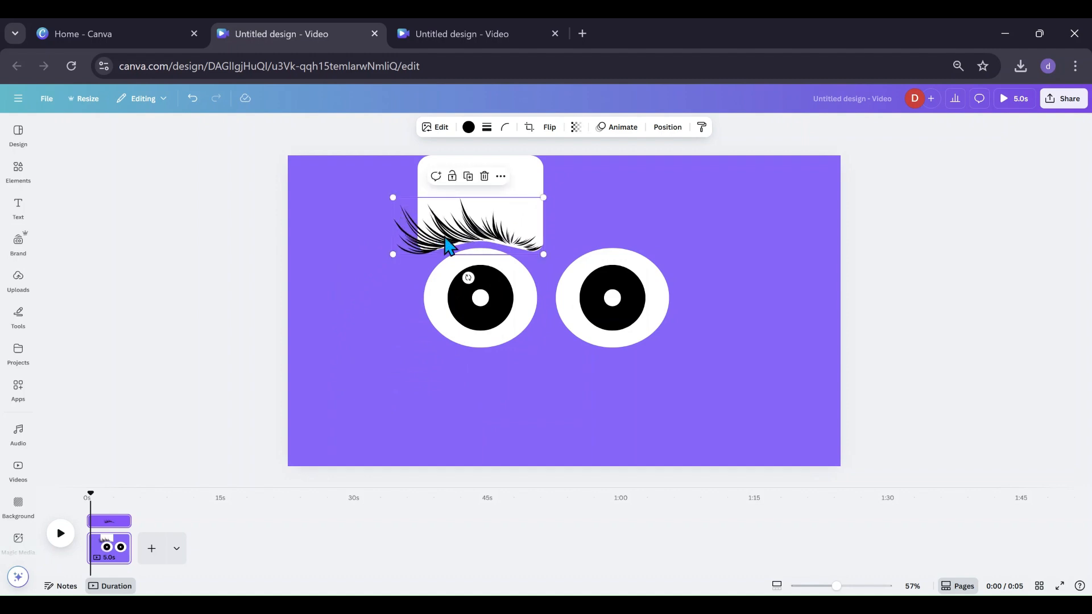
left_click_drag(468, 233, 451, 236)
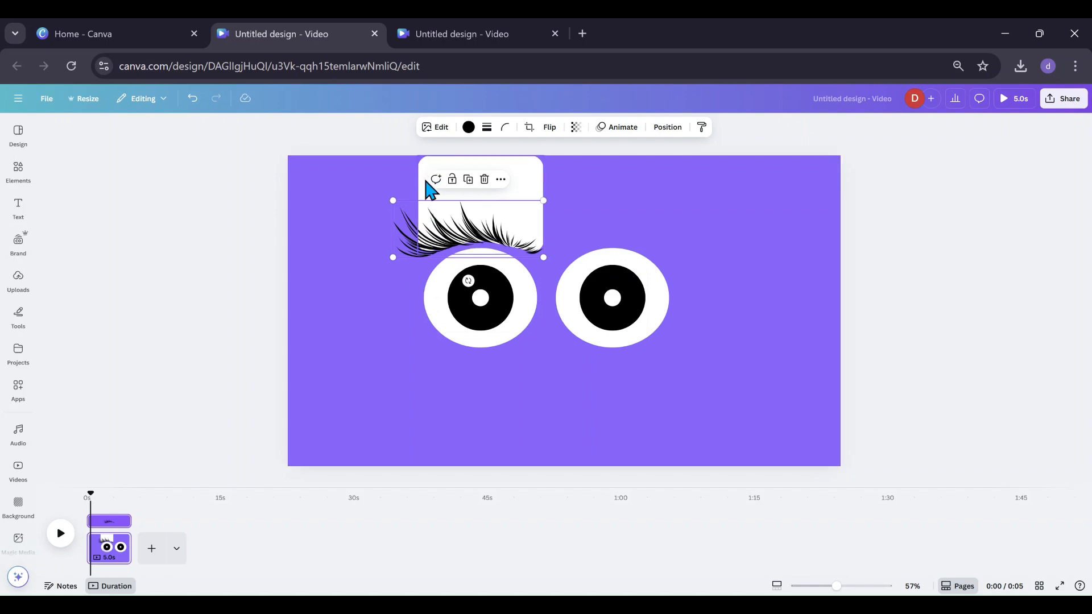
left_click(423, 190)
left_click_drag(415, 204, 416, 205)
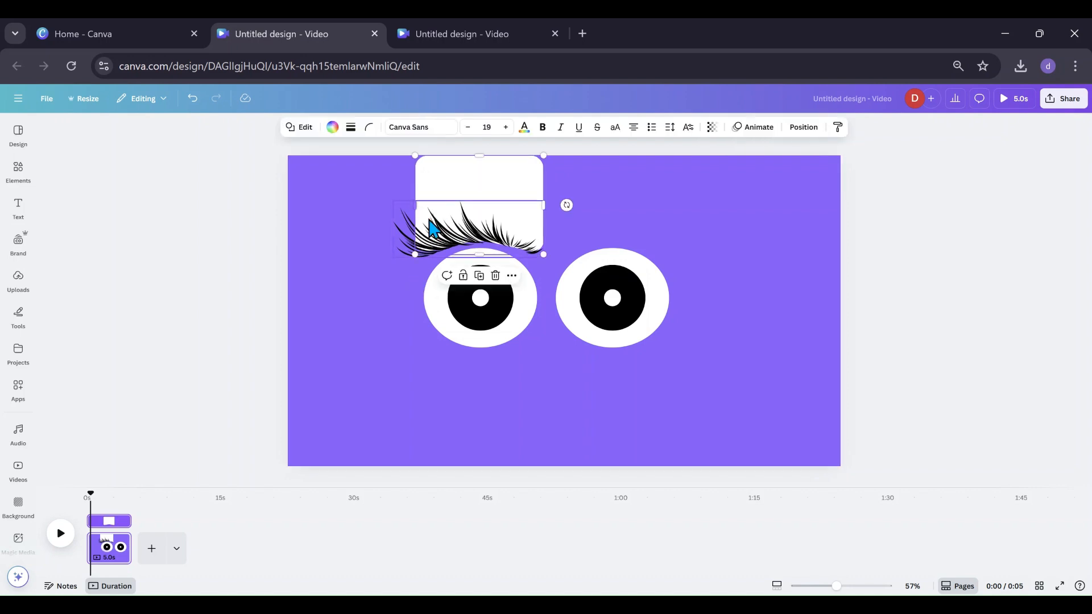
Duplicate the white banner and its eyelashes together and place the copy level with the original above the right eye.
left_click(471, 243)
left_click(350, 215)
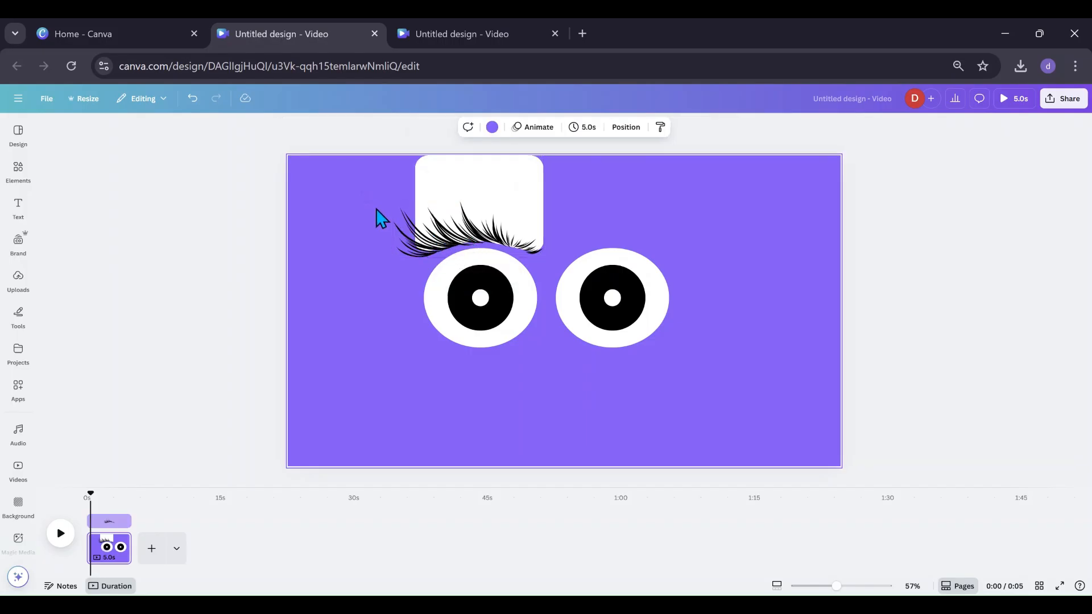
left_click_drag(376, 209, 417, 229)
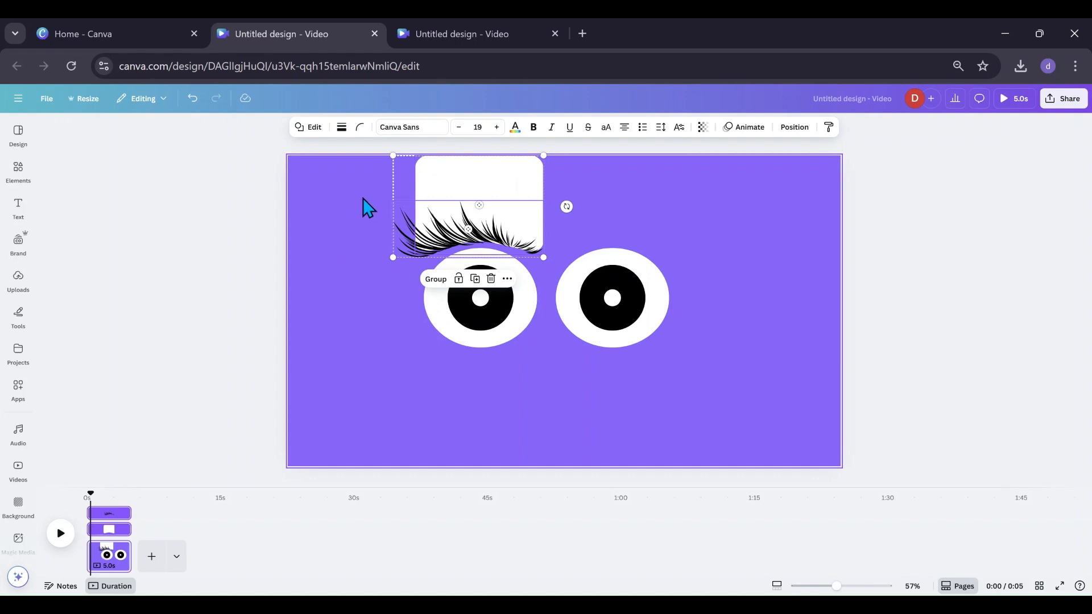
left_click(476, 280)
left_click_drag(457, 225, 586, 221)
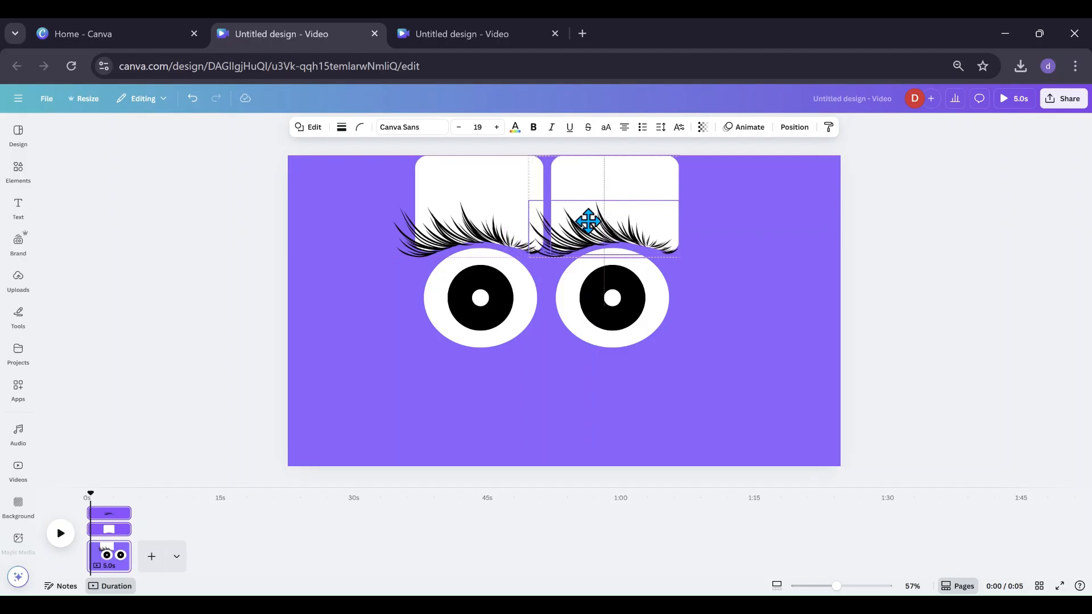
left_click_drag(588, 221, 591, 222)
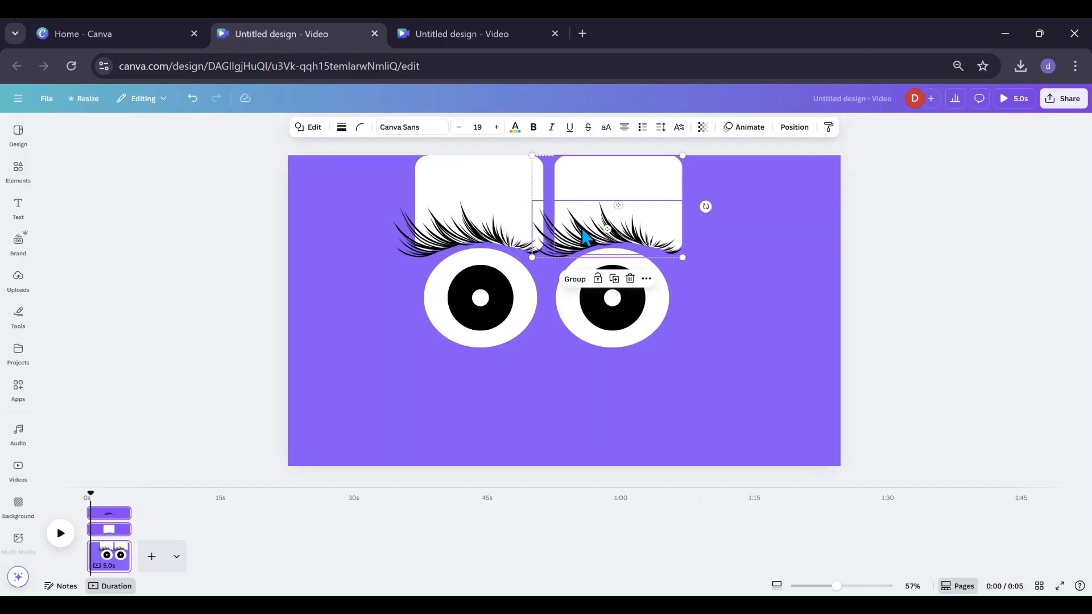
Flip the eyelashes above the right eye horizontally and fit them along the white banner's curved lower edge.
left_click(729, 251)
left_click(604, 250)
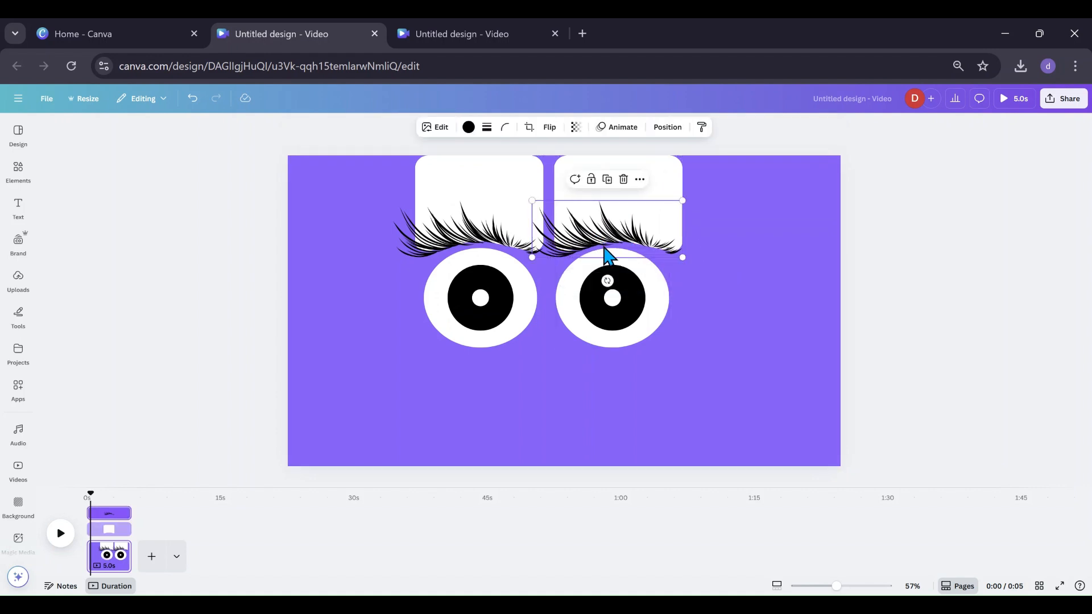
left_click(550, 128)
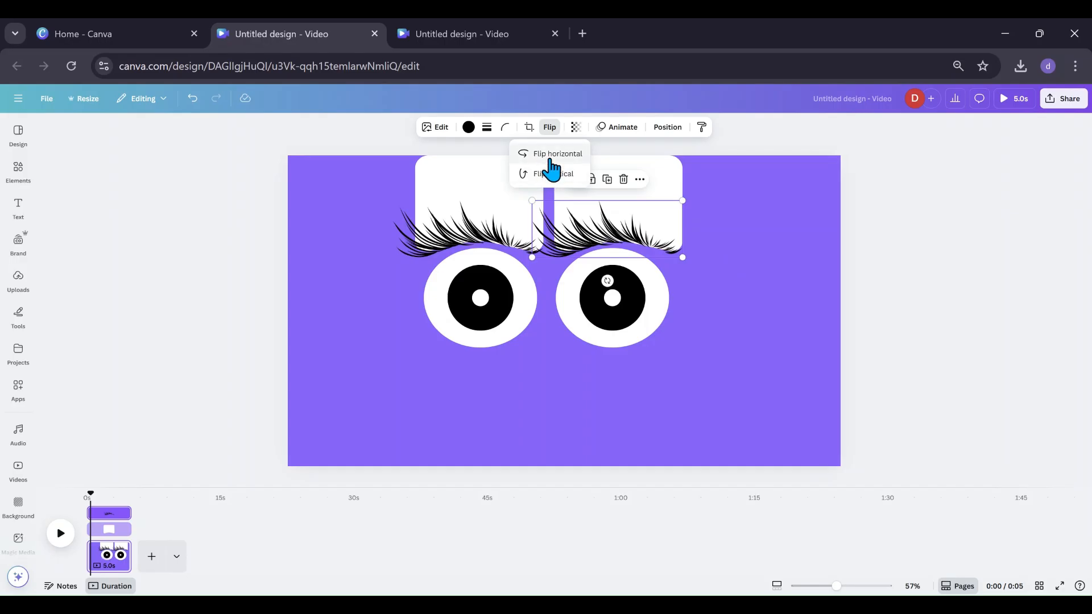
left_click(550, 161)
left_click_drag(597, 245, 617, 234)
Add two copies of the white banner, turn them upside down and place one beneath each eye as a lower eyelid.
left_click(480, 183)
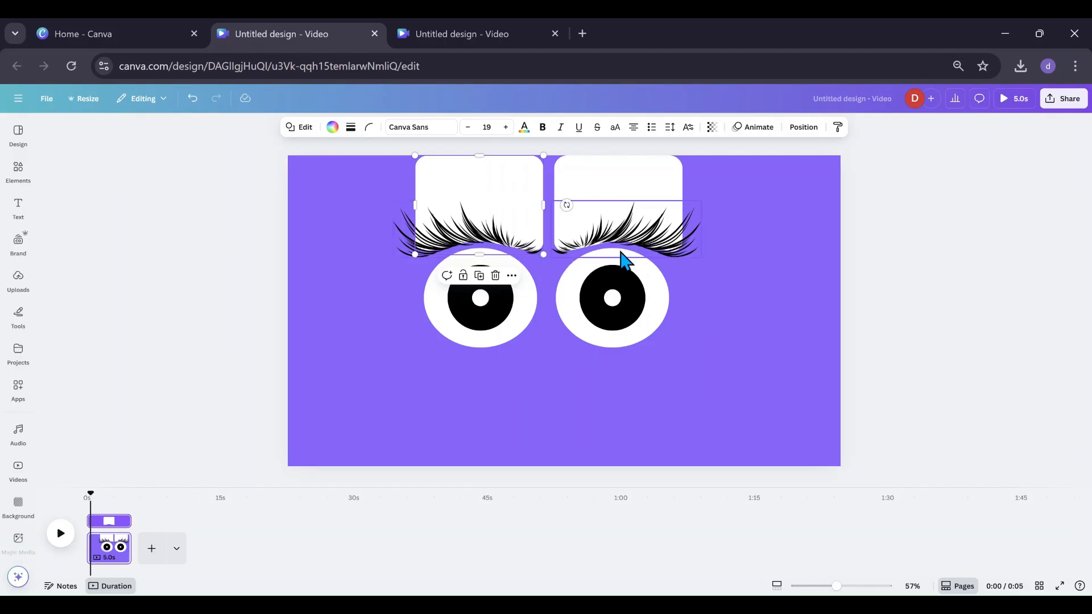
left_click(636, 193)
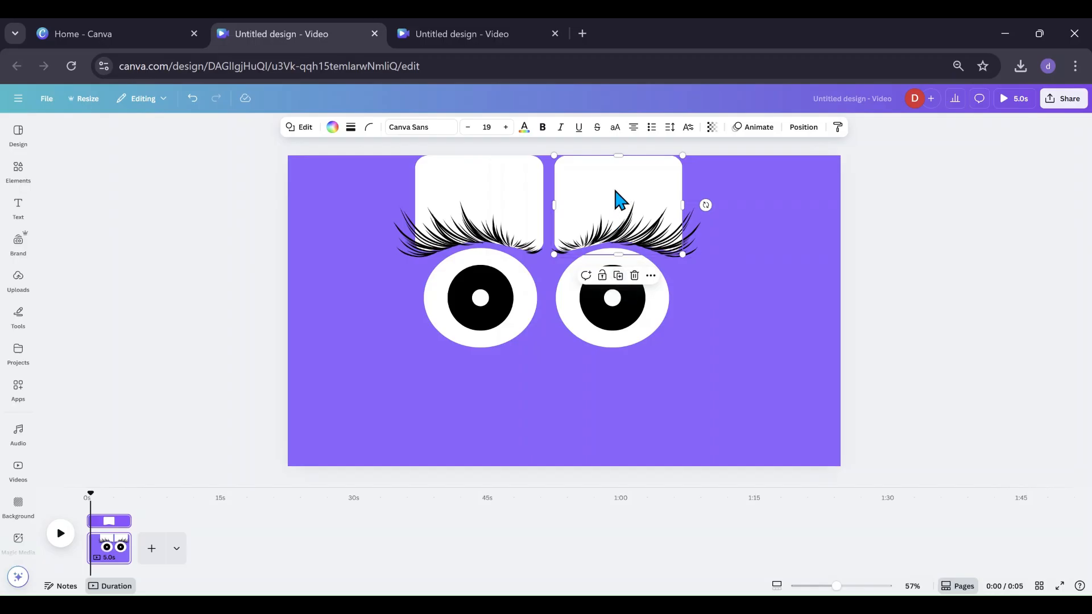
left_click(618, 276)
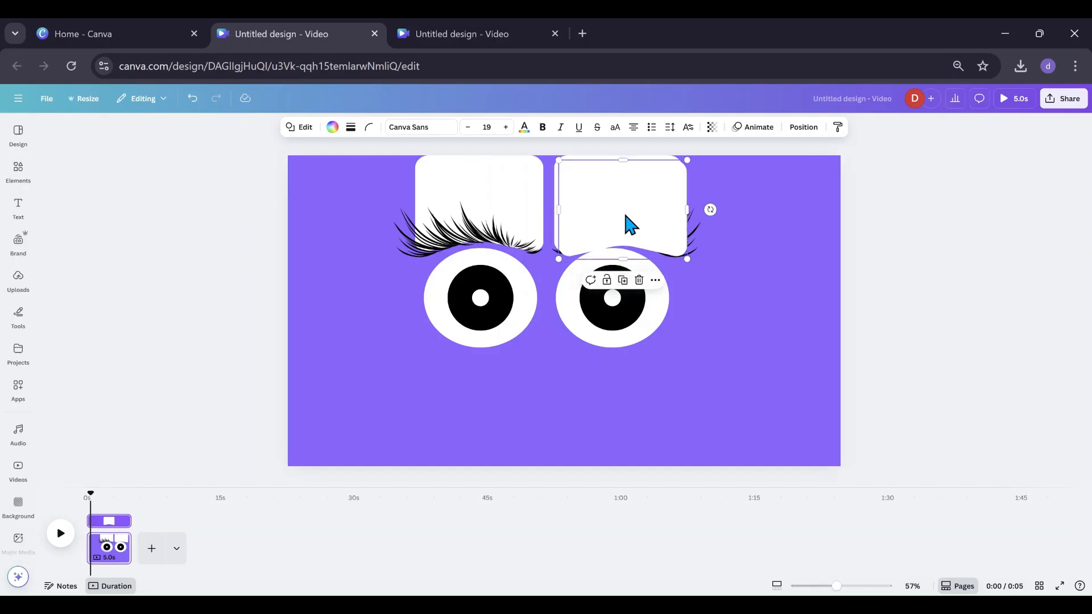
left_click_drag(629, 224, 614, 373)
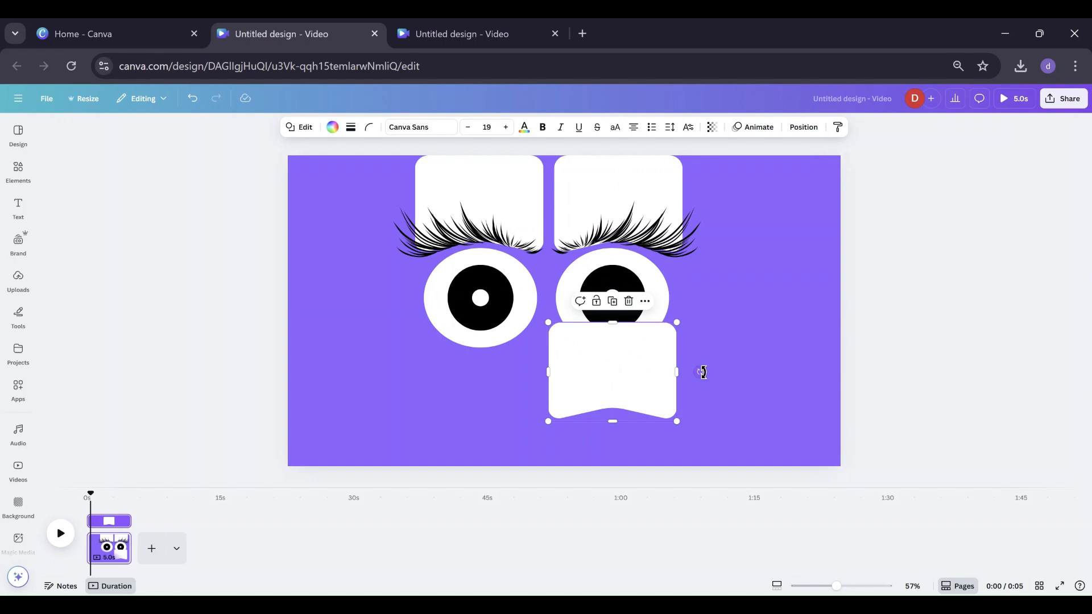
left_click_drag(701, 370, 479, 370)
left_click_drag(623, 383, 480, 389)
left_click(619, 325)
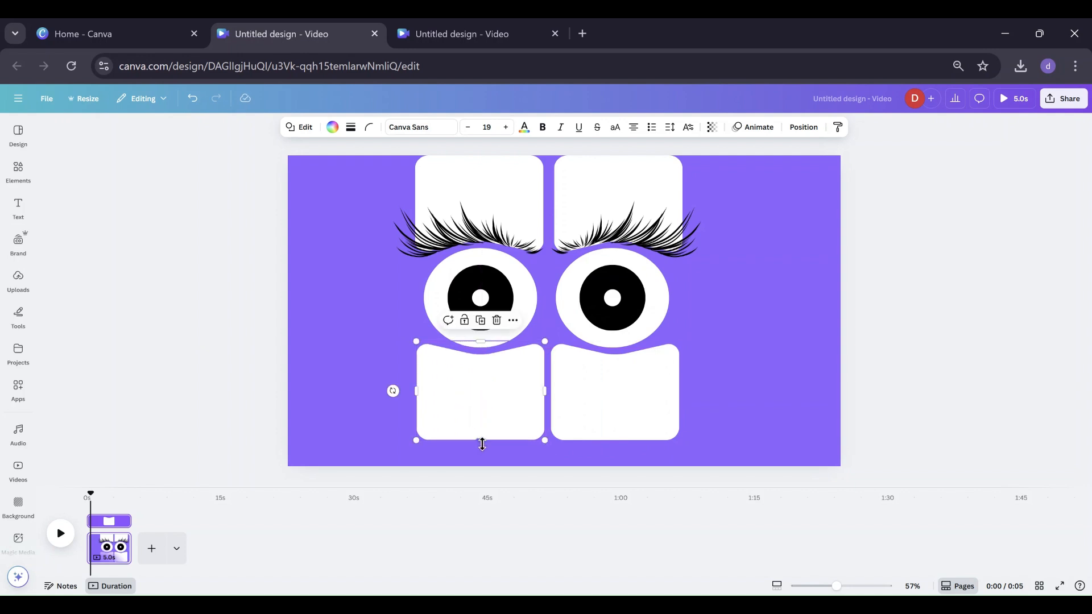
Stretch both lower banners slightly downward to the same height.
left_click_drag(482, 444, 481, 446)
left_click(618, 441)
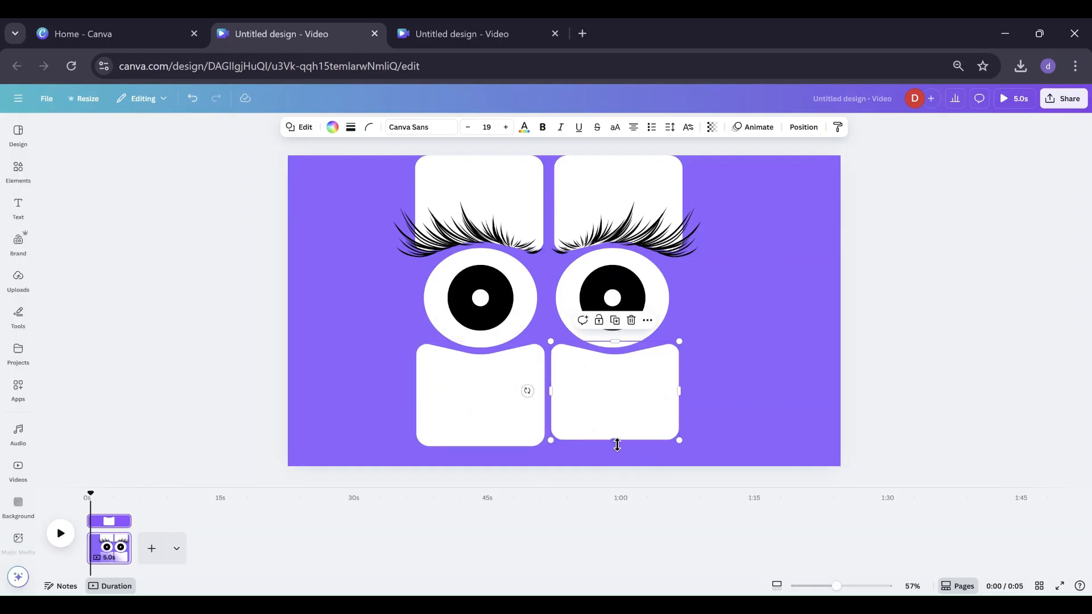
left_click_drag(617, 445, 617, 450)
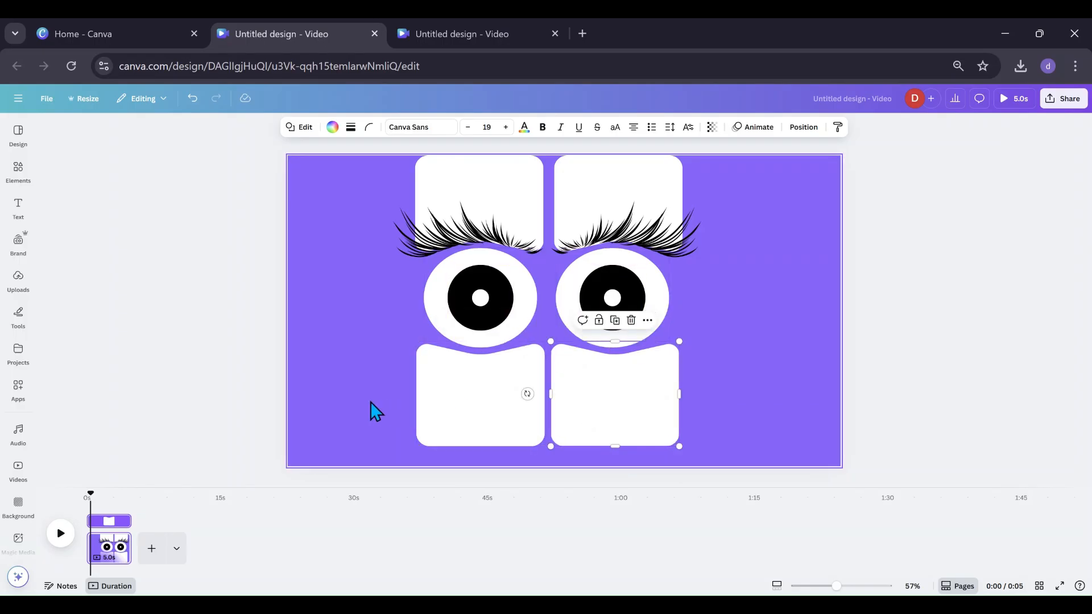
Recolor both lower banners with the page's purple and group them.
left_click_drag(371, 402, 643, 406)
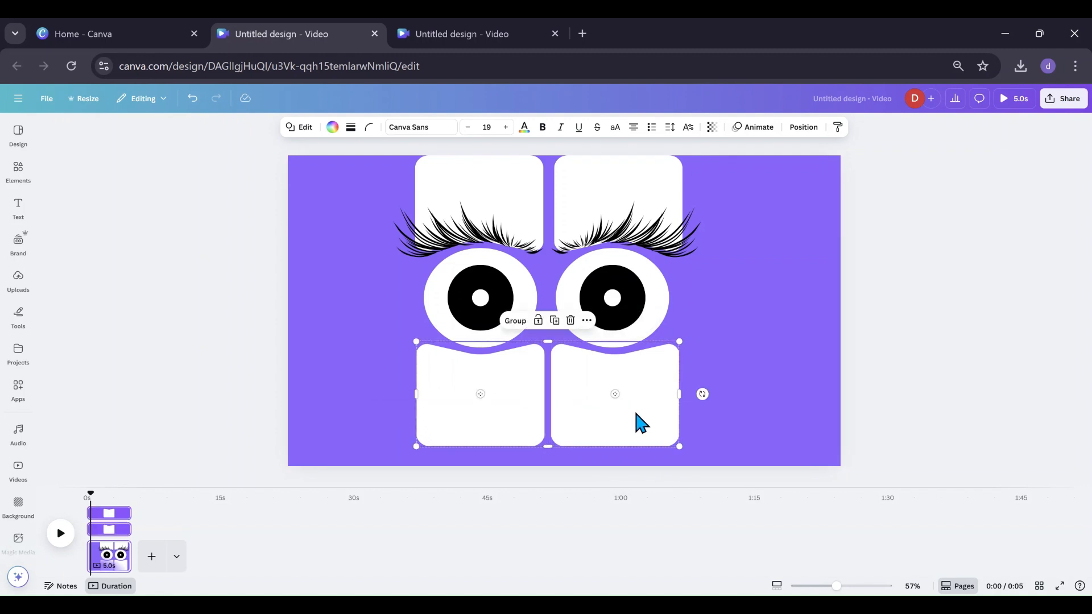
left_click(333, 128)
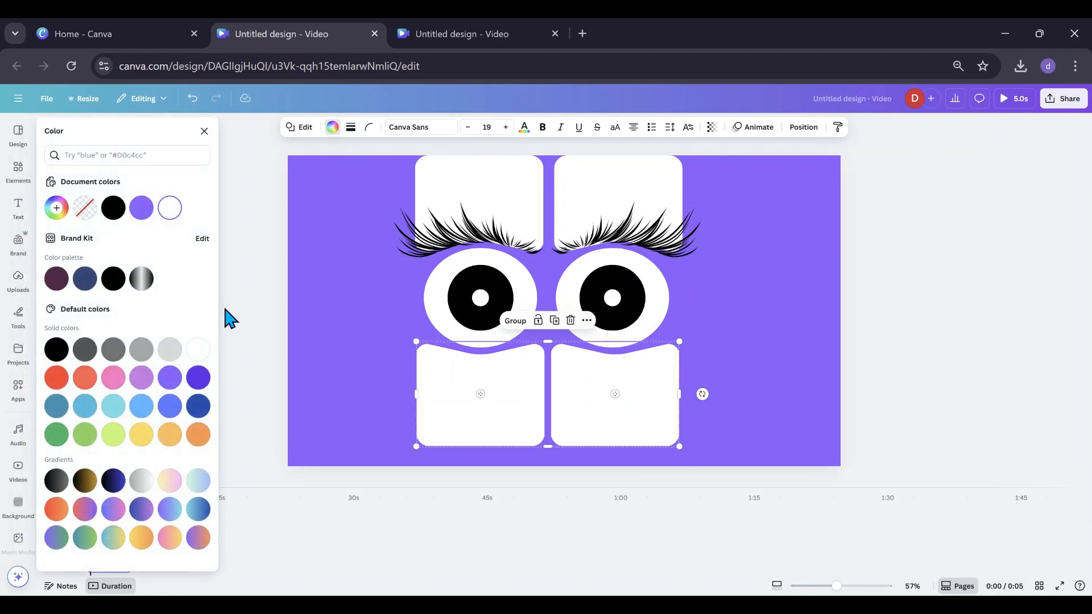
left_click(142, 210)
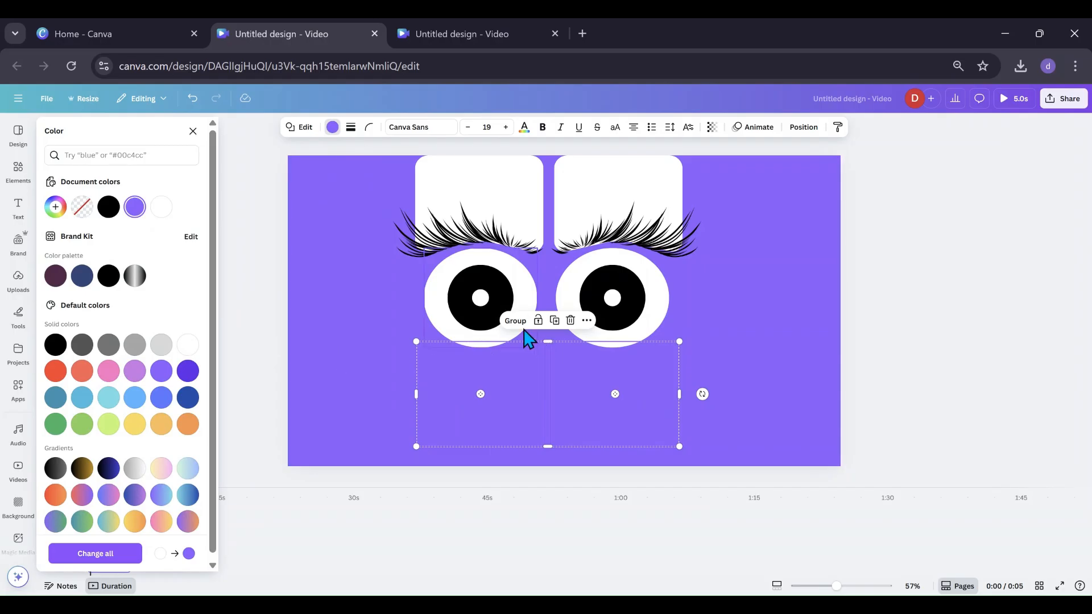
left_click(339, 167)
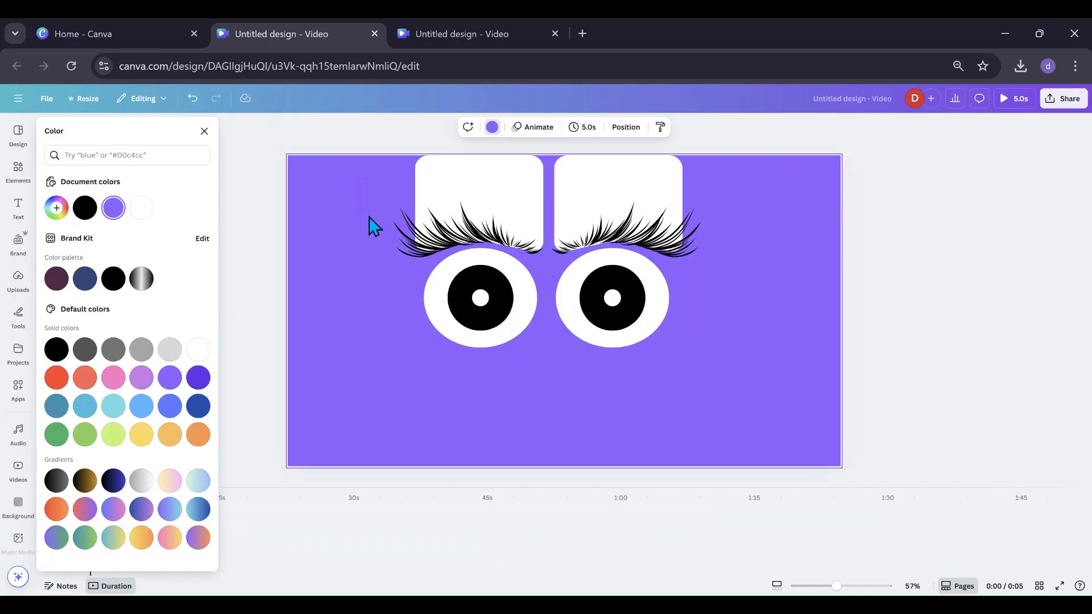
left_click_drag(366, 212, 357, 179)
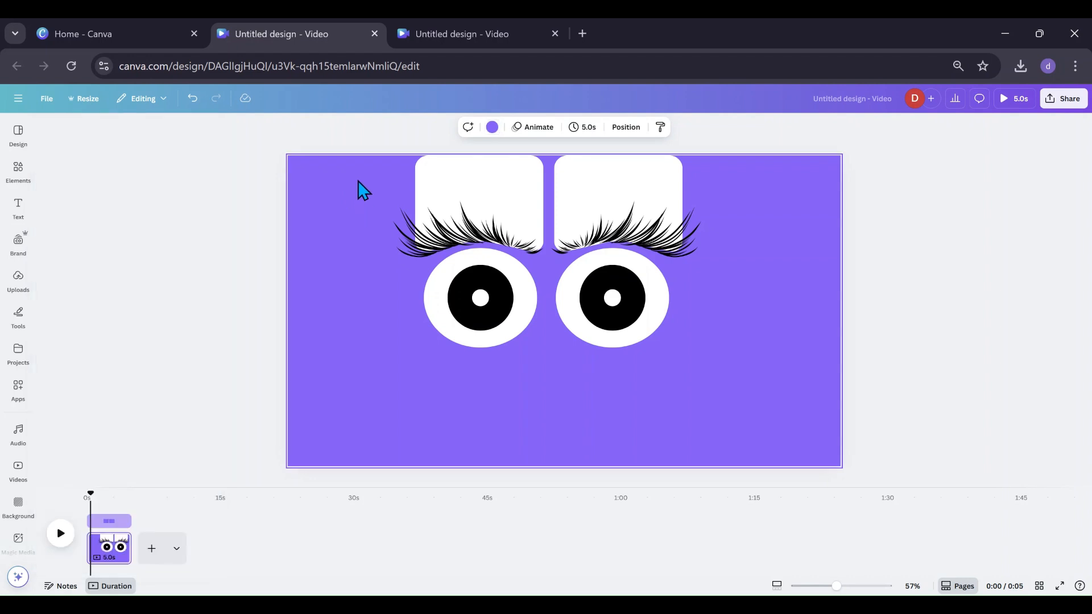
Select both upper white banners and both eyelashes in the layer list and group them.
left_click(625, 127)
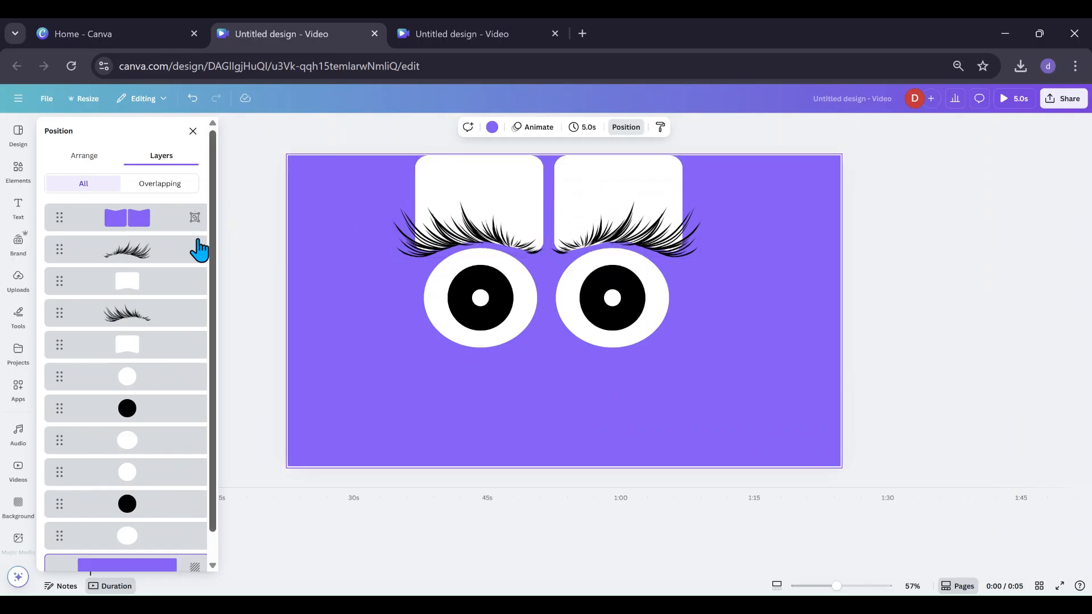
left_click(159, 250)
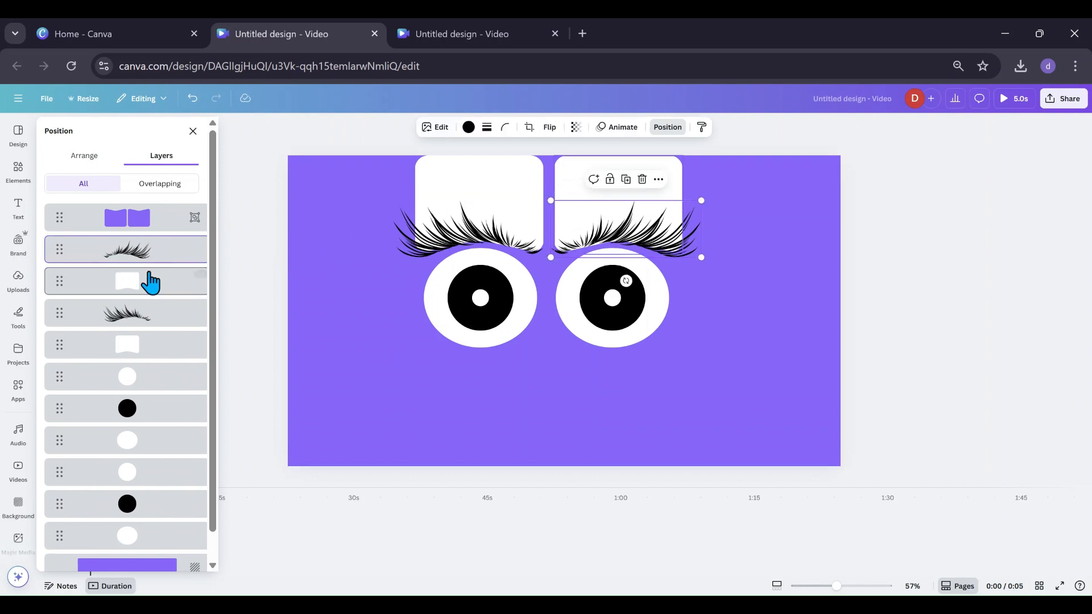
left_click(147, 285, "shift")
left_click(139, 324, "shift")
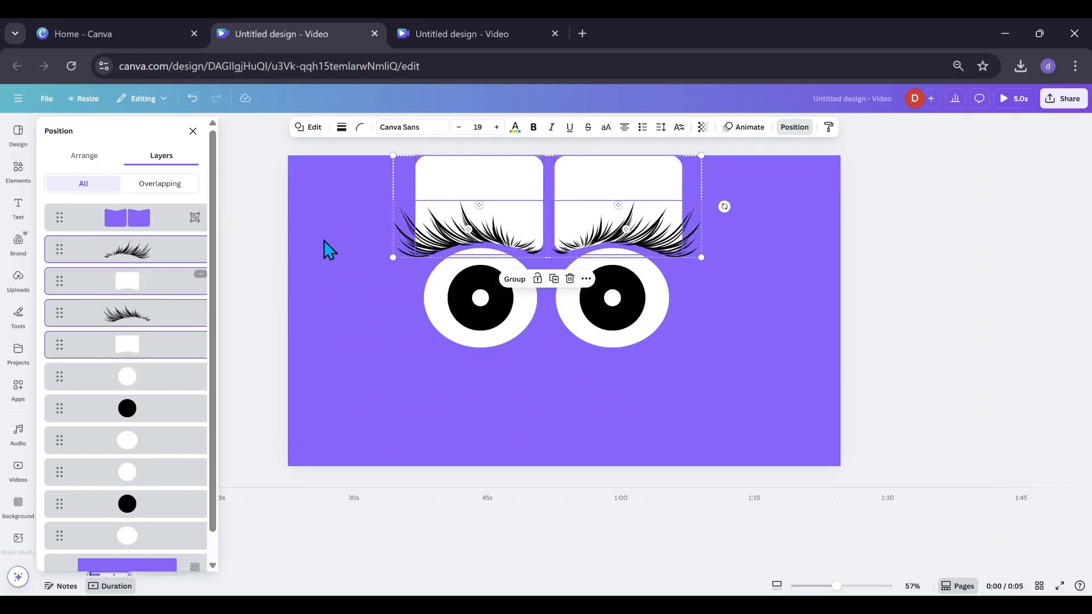
left_click(515, 279)
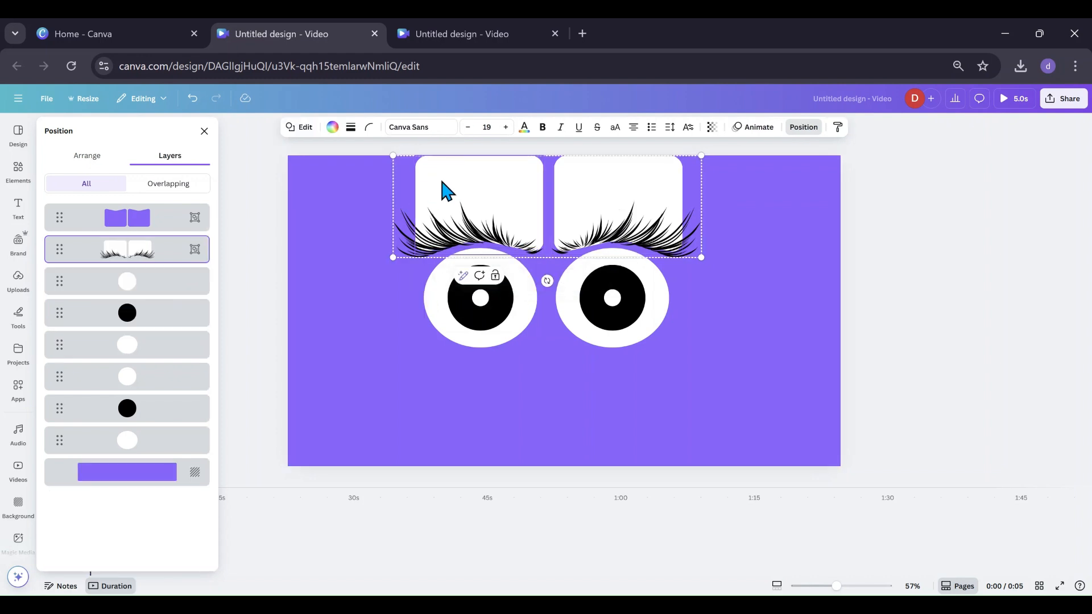
Recolor both upper banners in the eyelash group with the document's purple (#8c52ff).
left_click(333, 128)
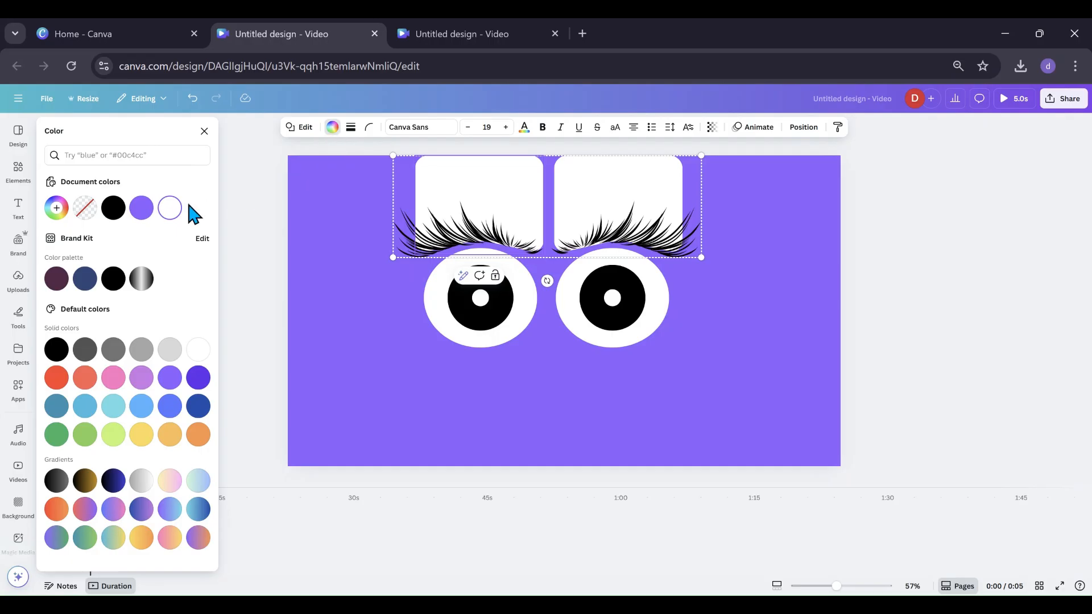
left_click(140, 208)
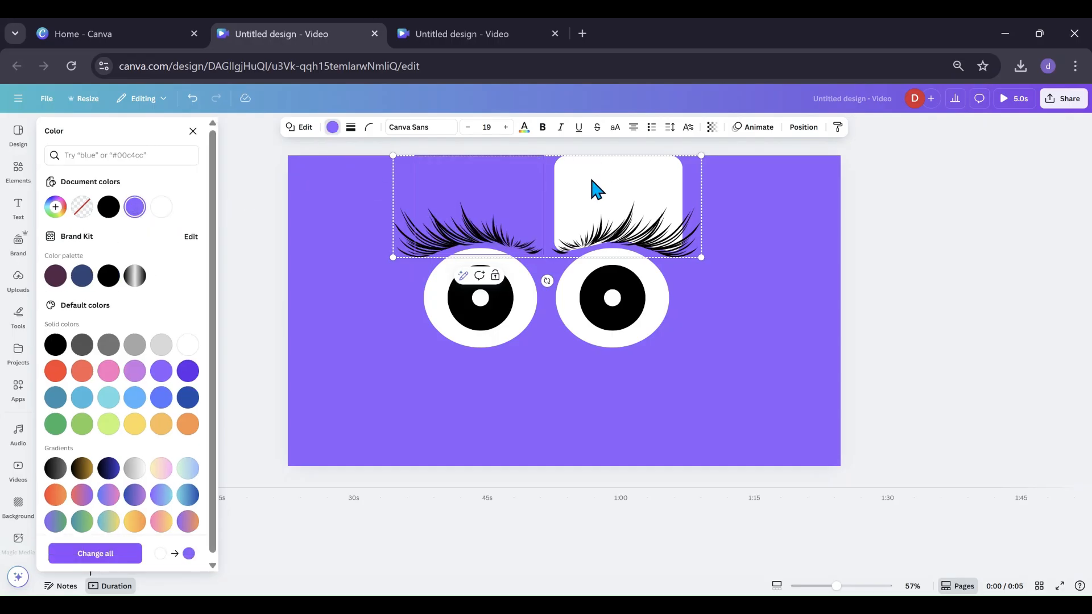
left_click(141, 210)
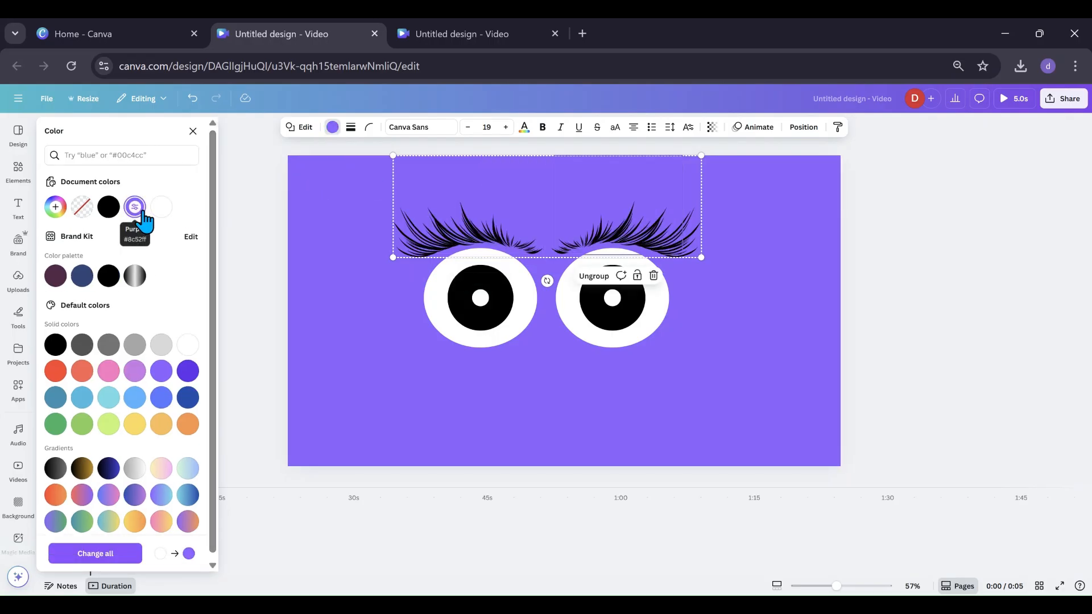
left_click(339, 204)
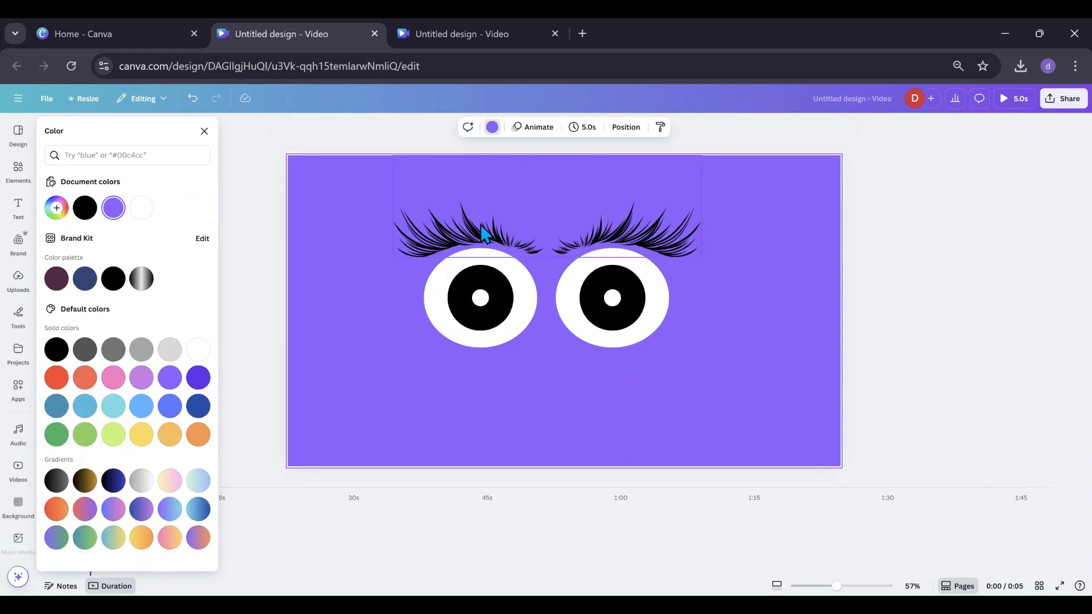
Close the upper and lower eyelid groups over the eyes and move the eyelash group above the lower eyelids in the layer order.
left_click(547, 199)
left_click_drag(547, 199, 547, 241)
left_click_drag(537, 412, 537, 363)
left_click_drag(546, 202, 546, 226)
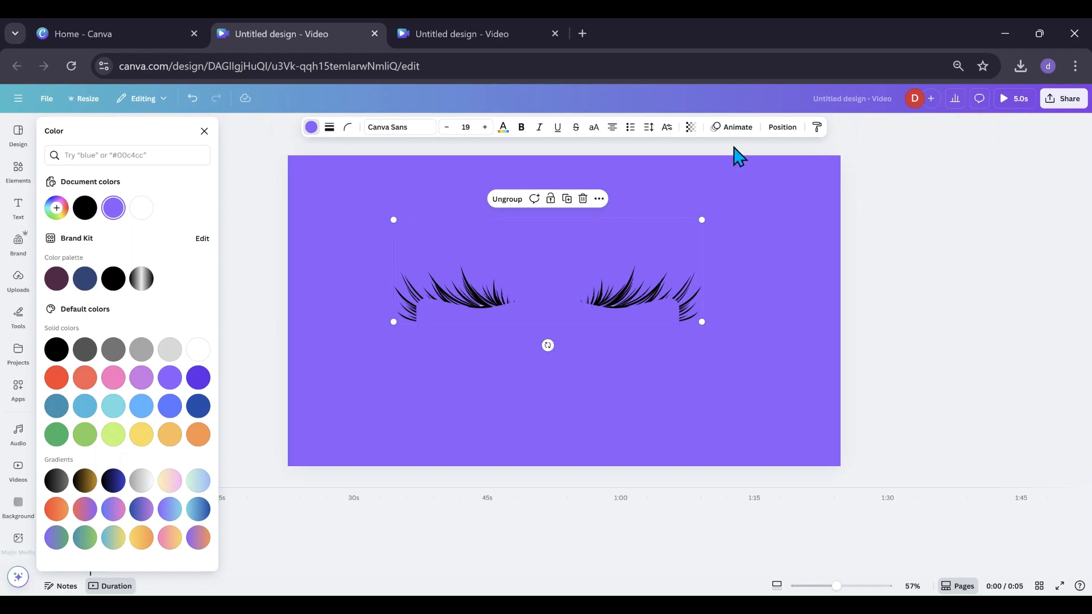
left_click(773, 134)
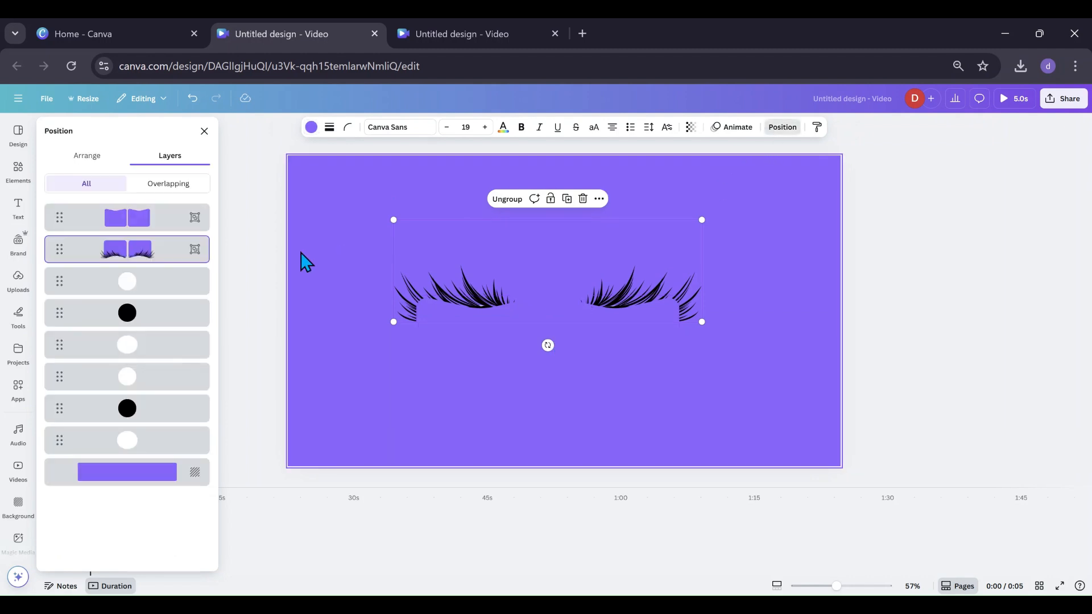
mouse_move(150, 243)
left_mouse_down()
mouse_move(151, 205)
mouse_move(156, 223)
left_mouse_up()
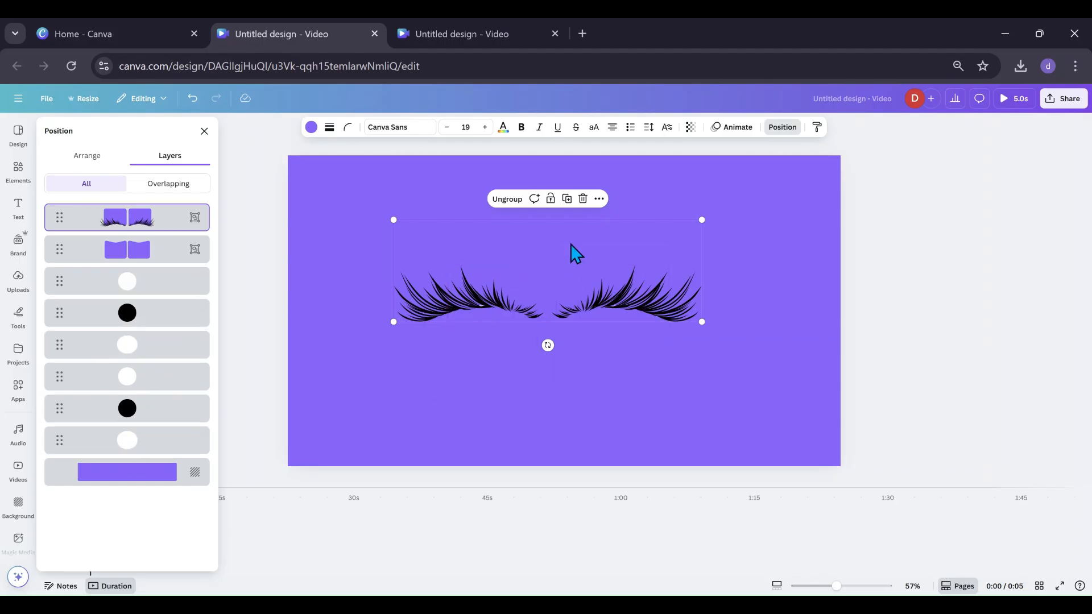
Open the eyes by moving the eyelash group up to the page's top edge and the lower eyelids down just beneath the eyes.
left_click_drag(570, 245, 570, 178)
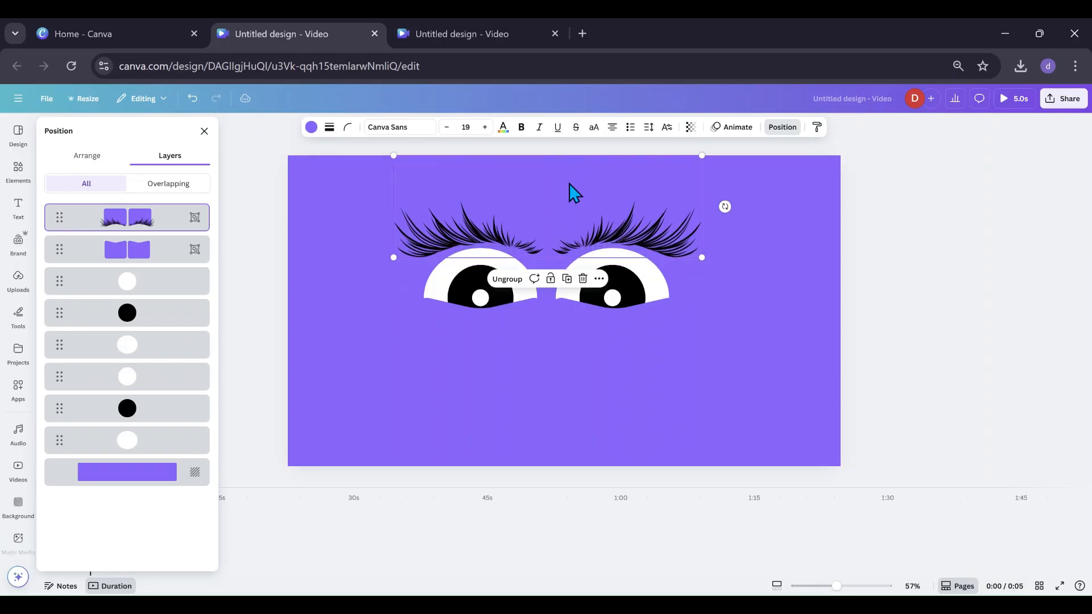
left_click(531, 368)
mouse_move(531, 368)
left_mouse_down()
mouse_move(531, 387)
mouse_move(548, 381)
left_mouse_up()
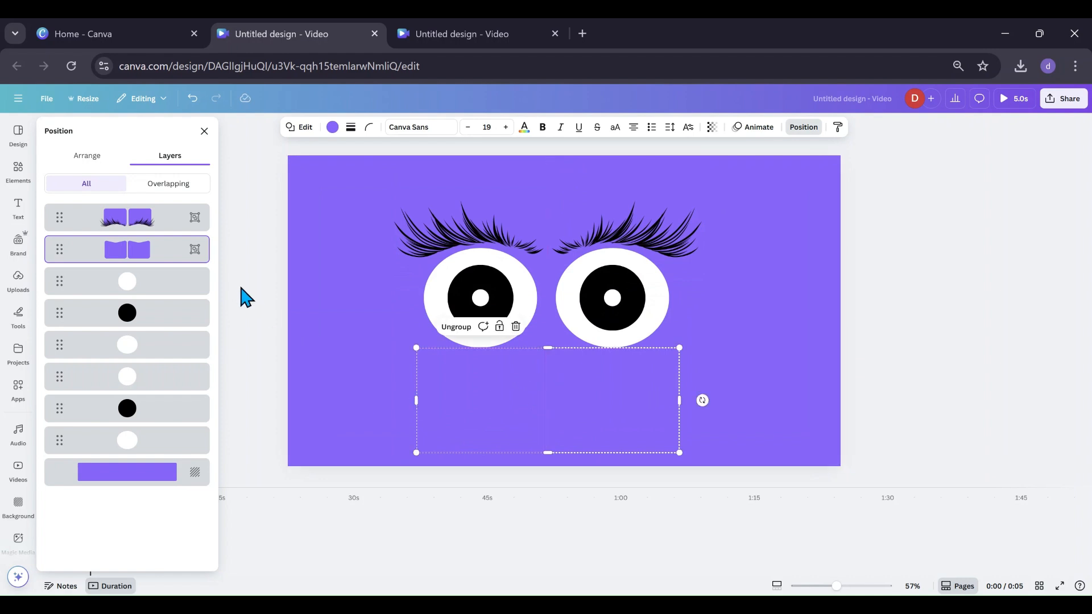
key("Escape")
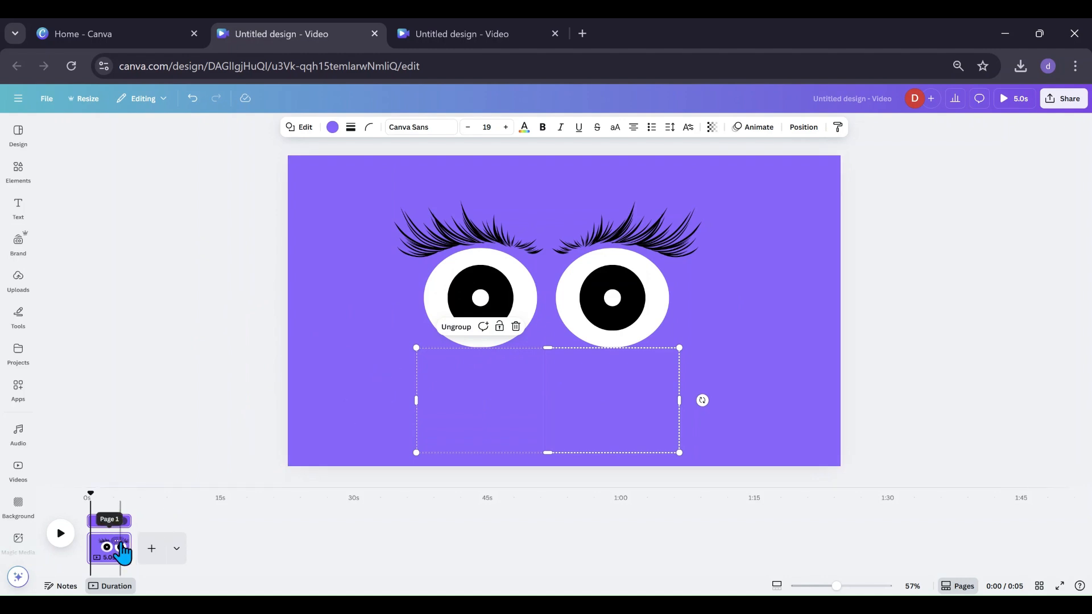
Duplicate the first page and lower the upper eyelids with eyelashes slightly over the eyes on the copy.
left_click(119, 541)
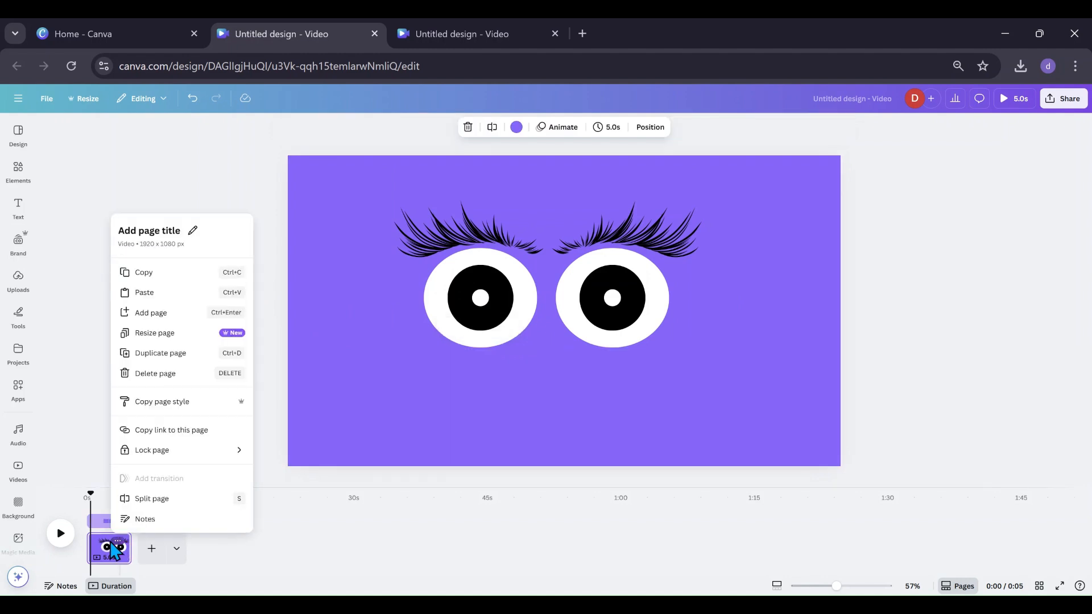
left_click(115, 356)
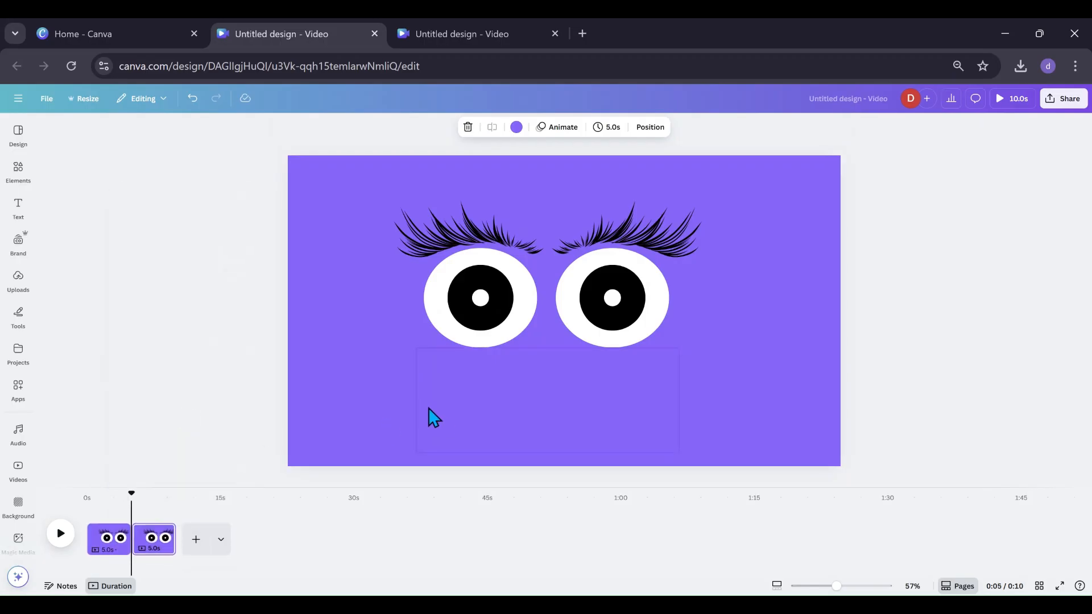
left_click(536, 214)
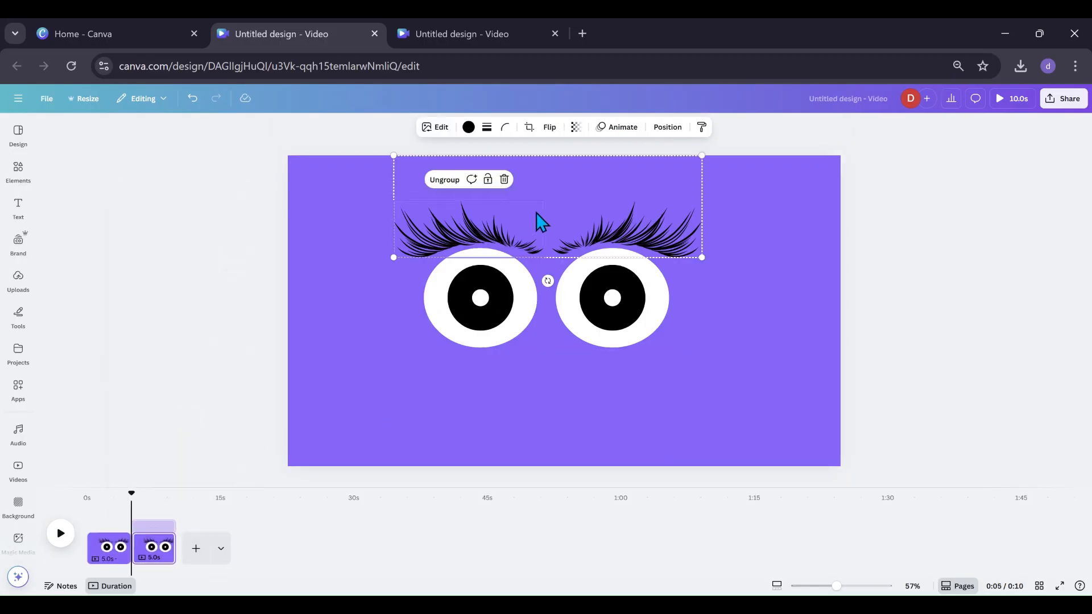
left_click_drag(535, 215, 534, 246)
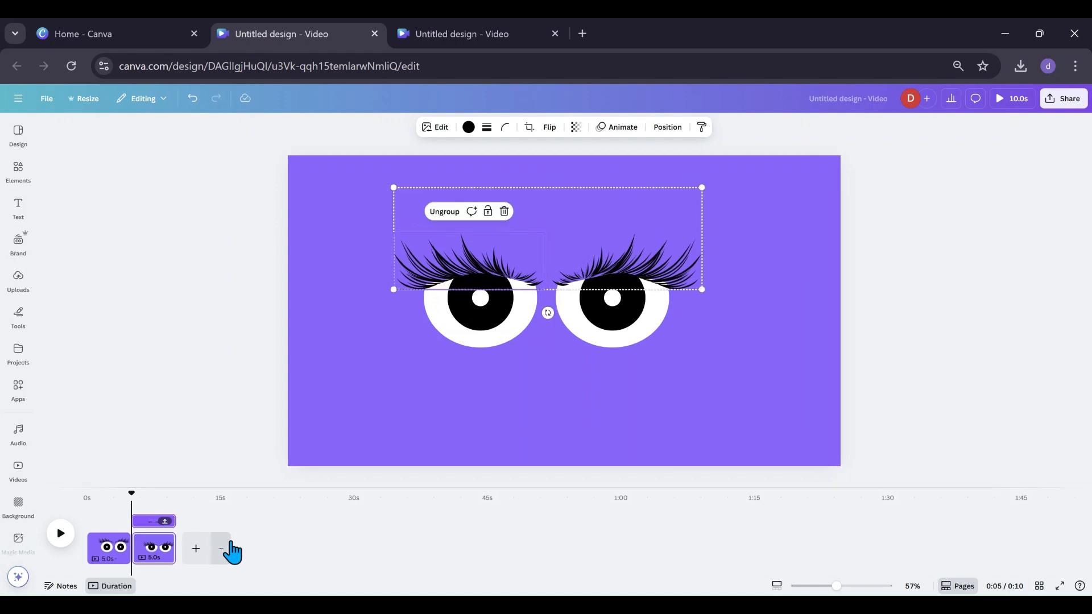
Duplicate the second page and raise the lower eyelids slightly over the bottom of the eyes on the copy.
left_click(163, 541)
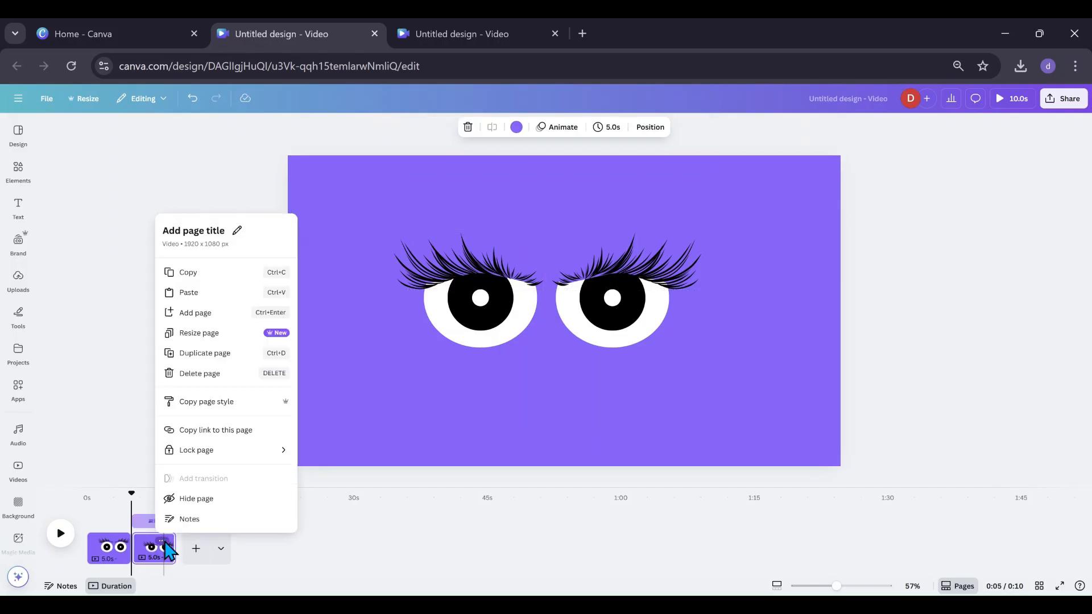
left_click(199, 354)
left_click(525, 420)
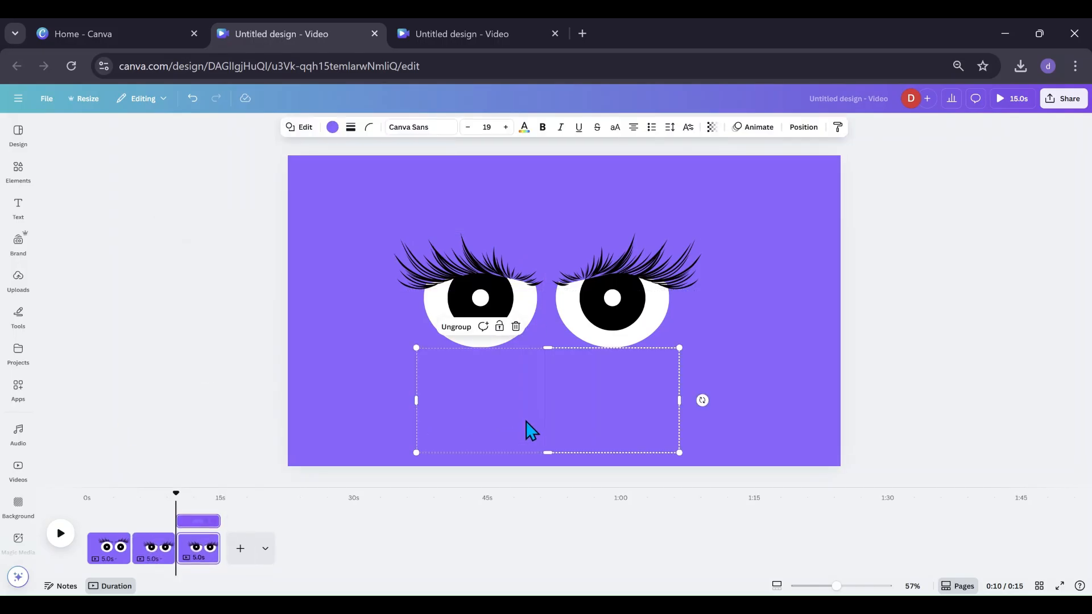
left_click_drag(526, 421, 529, 388)
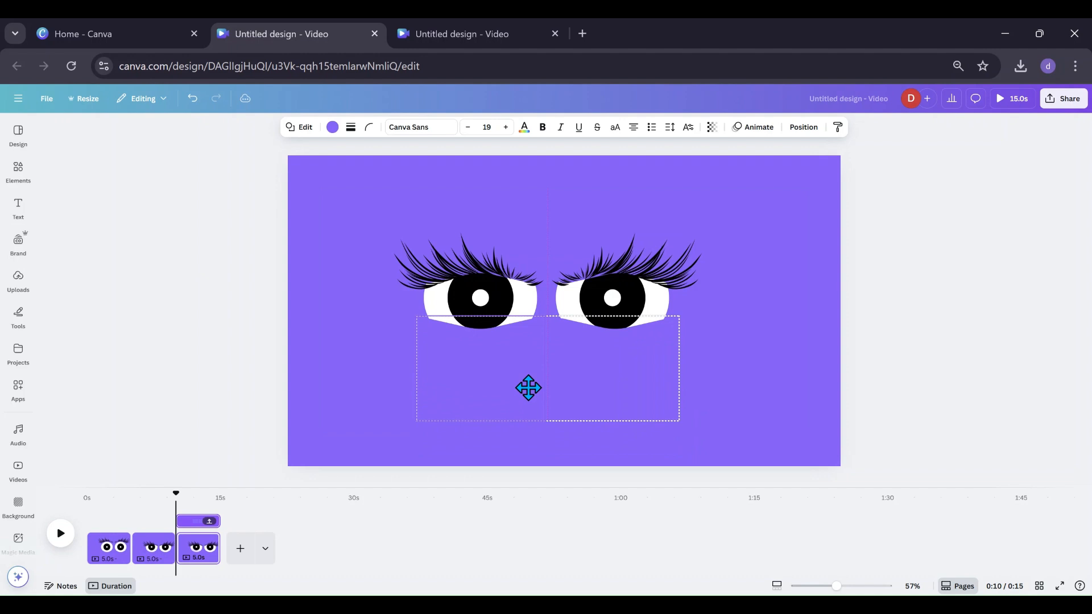
Duplicate the third page and move the lower eyelids down to the bottom of the eyes on the copy.
left_click(200, 543)
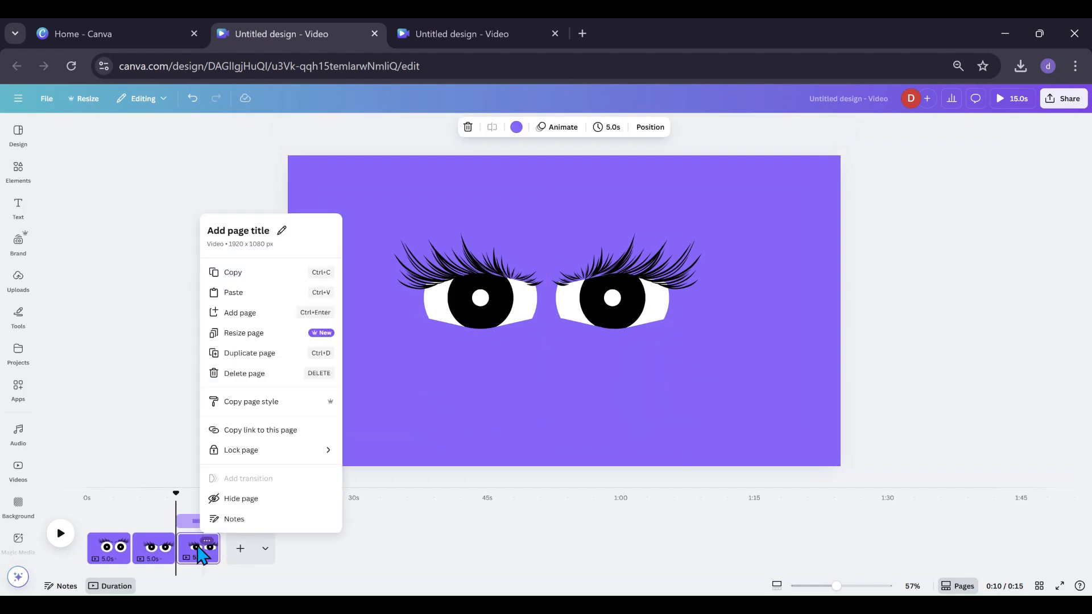
left_click(242, 354)
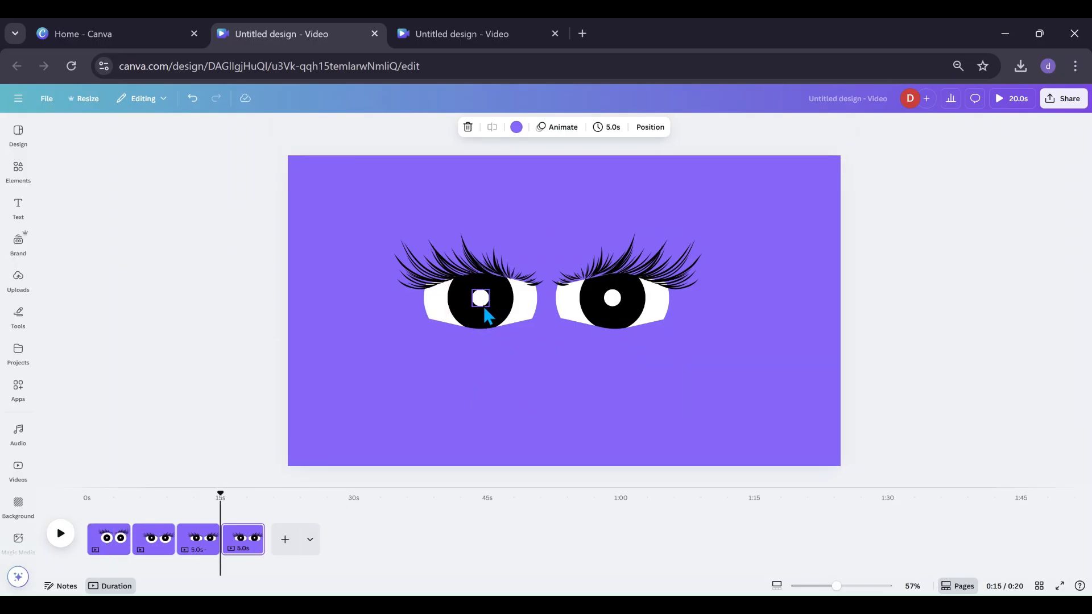
left_click(477, 361)
left_click_drag(476, 361, 478, 382)
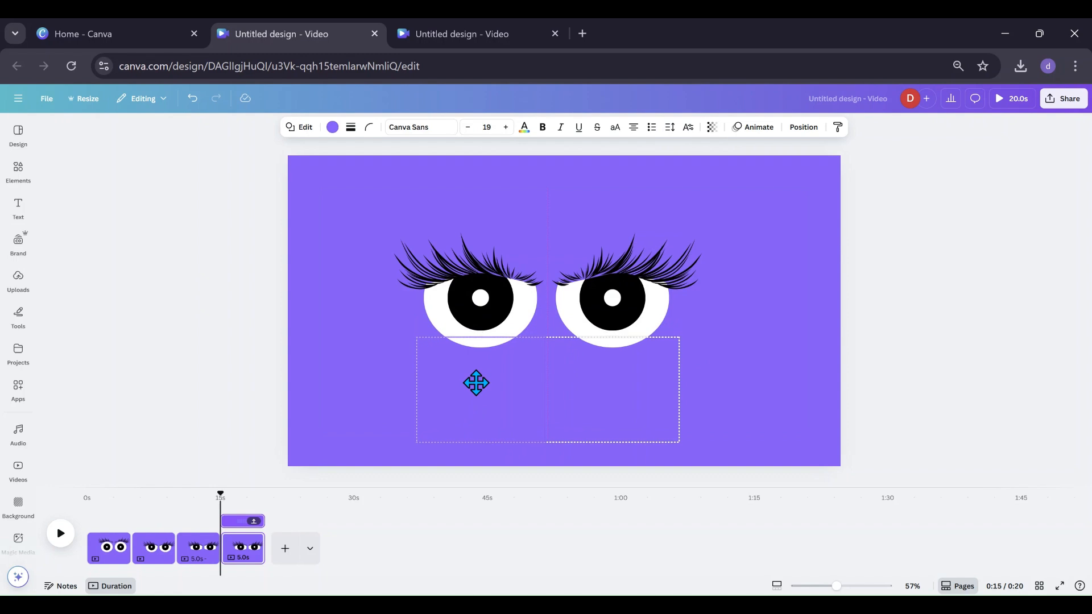
Shift the black pupils and their white highlights toward the lower left of both eyes on the fourth page.
left_click_drag(480, 311, 472, 323)
left_click_drag(607, 300, 598, 313)
left_click(505, 322)
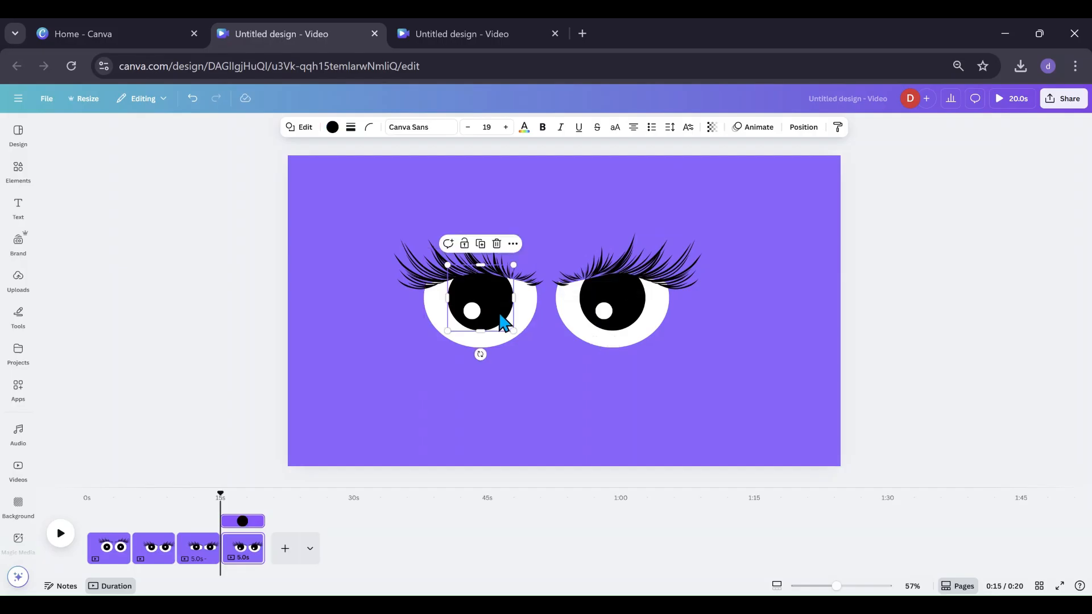
left_click_drag(502, 319, 463, 325)
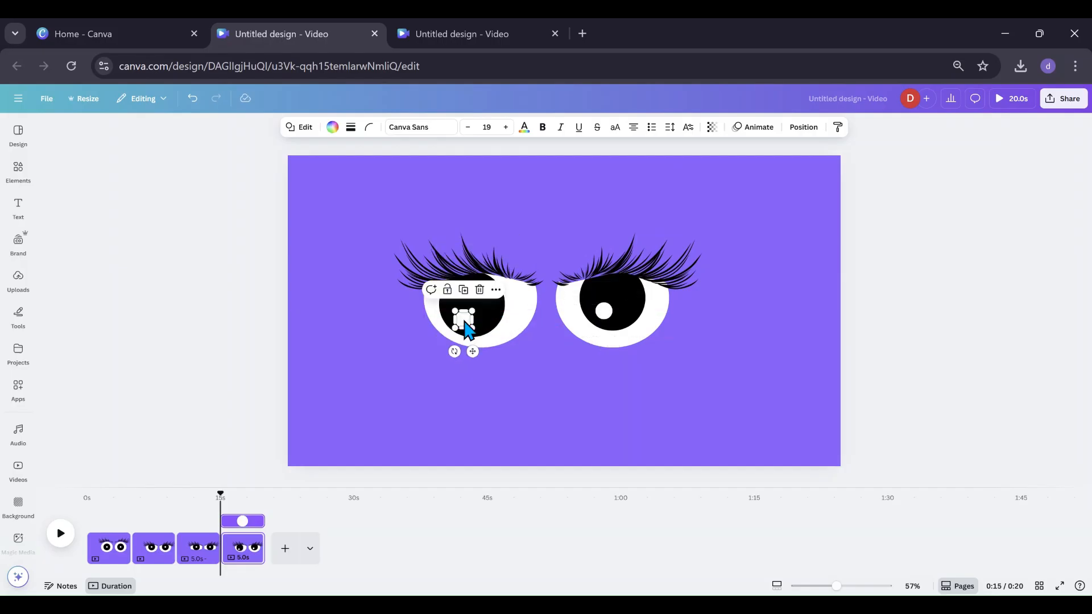
left_click(637, 305)
left_click_drag(640, 310, 587, 322)
left_click(380, 426)
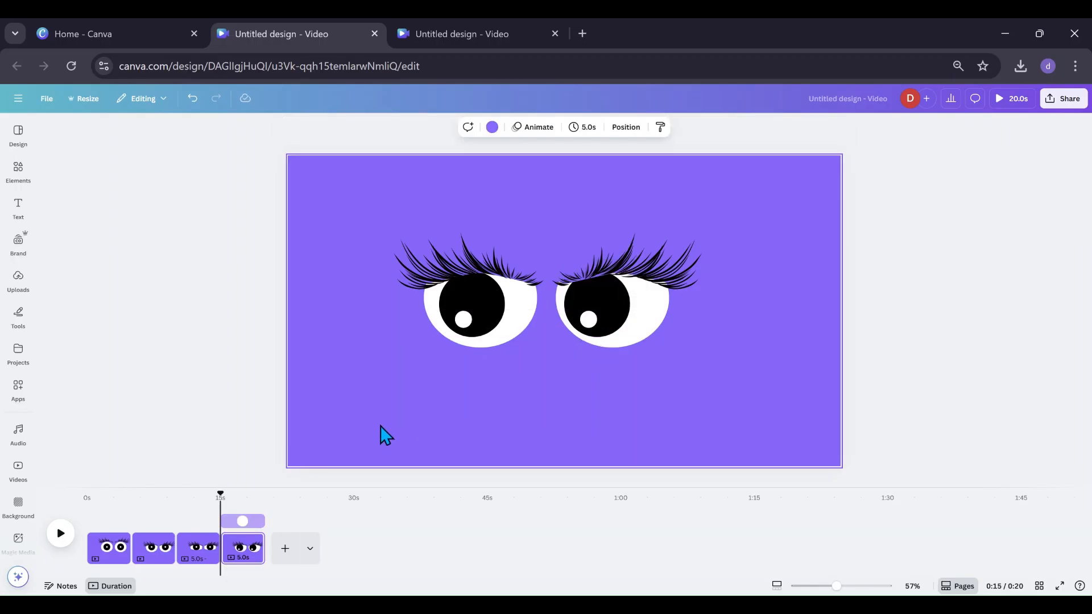
left_click_drag(588, 319, 582, 319)
left_click(432, 455)
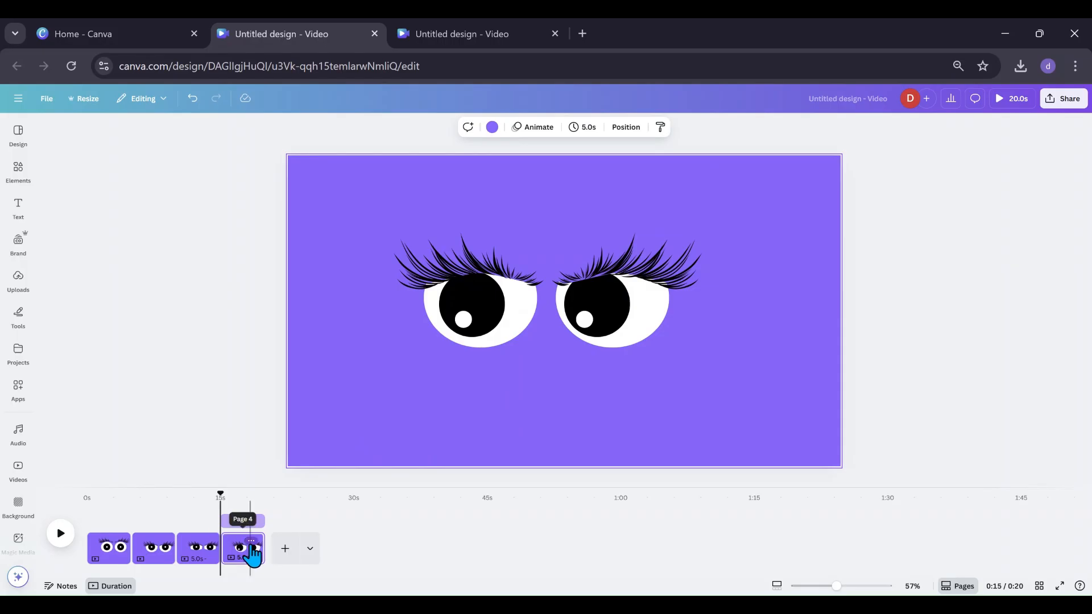
Duplicate the fourth page, then raise the upper eyelids with eyelashes slightly and the lower eyelids over the bottom of the eyes on the copy.
left_click(250, 541)
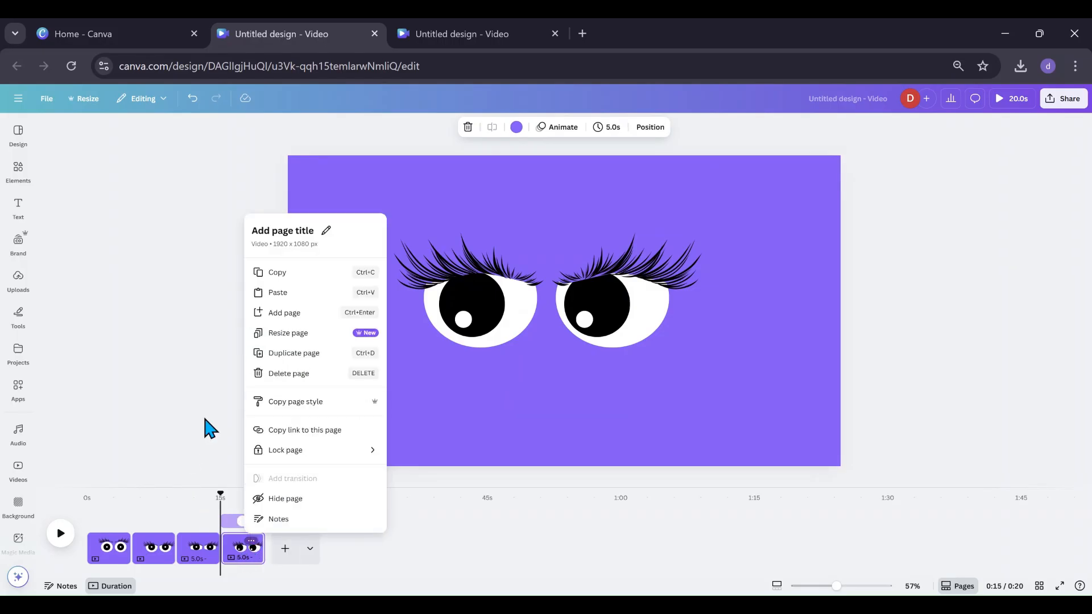
left_click(276, 358)
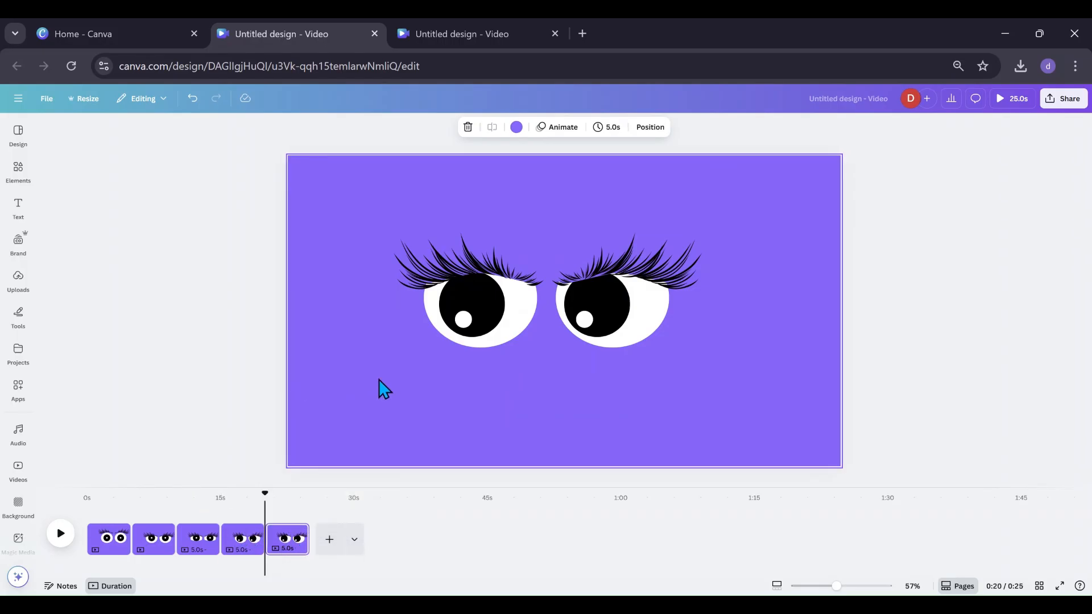
left_click_drag(499, 272, 494, 250)
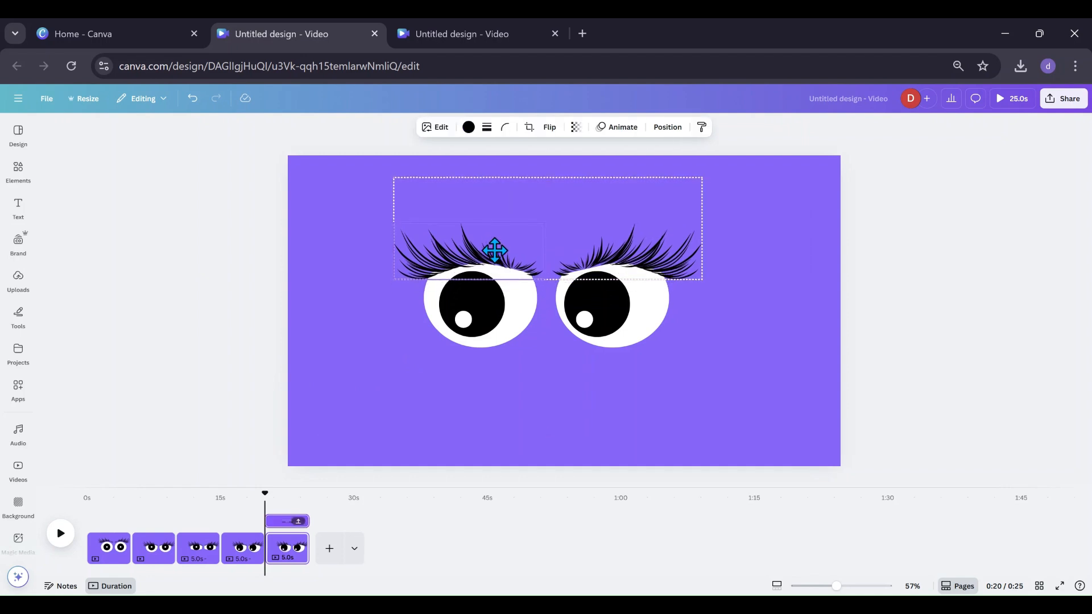
left_click_drag(490, 411, 490, 394)
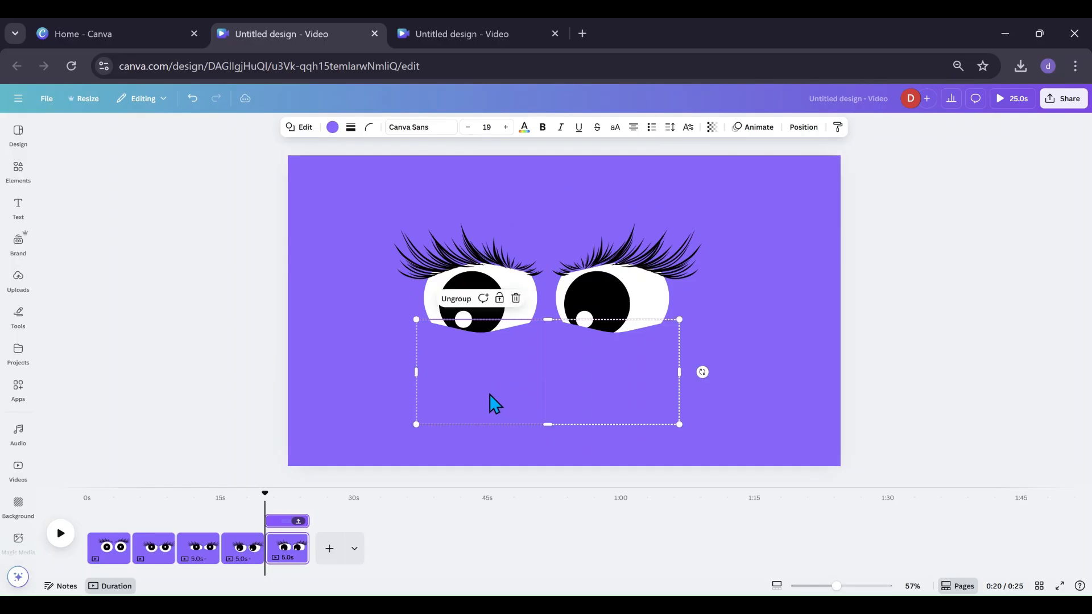
Move the left eye's pupil up under the upper eyelid and place its white highlight near the pupil's top.
left_click(481, 289)
left_click_drag(481, 289, 484, 261)
left_click_drag(462, 316, 464, 309)
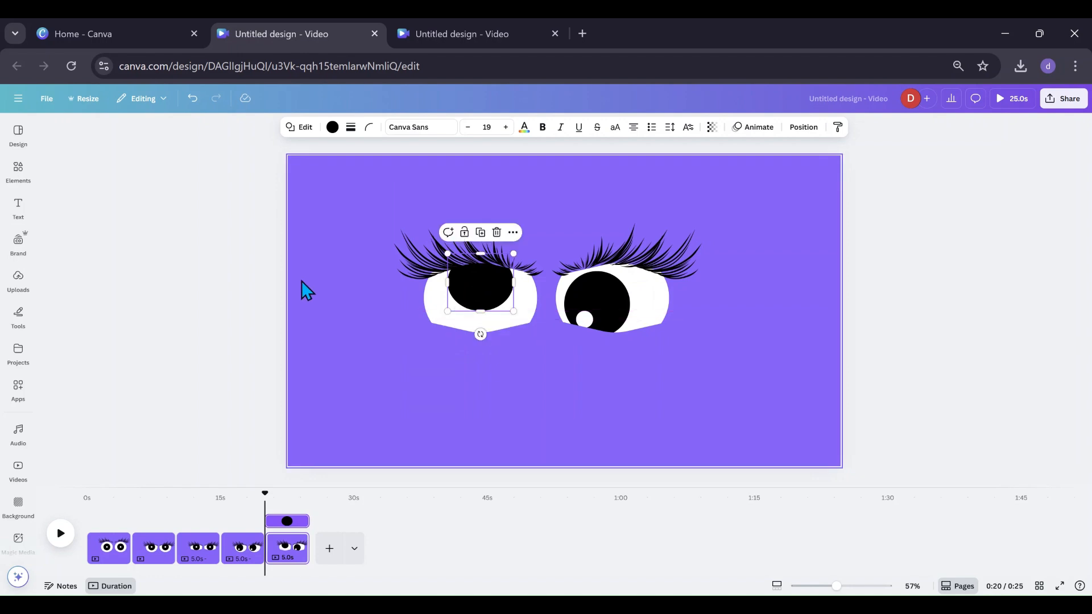
left_click(192, 98)
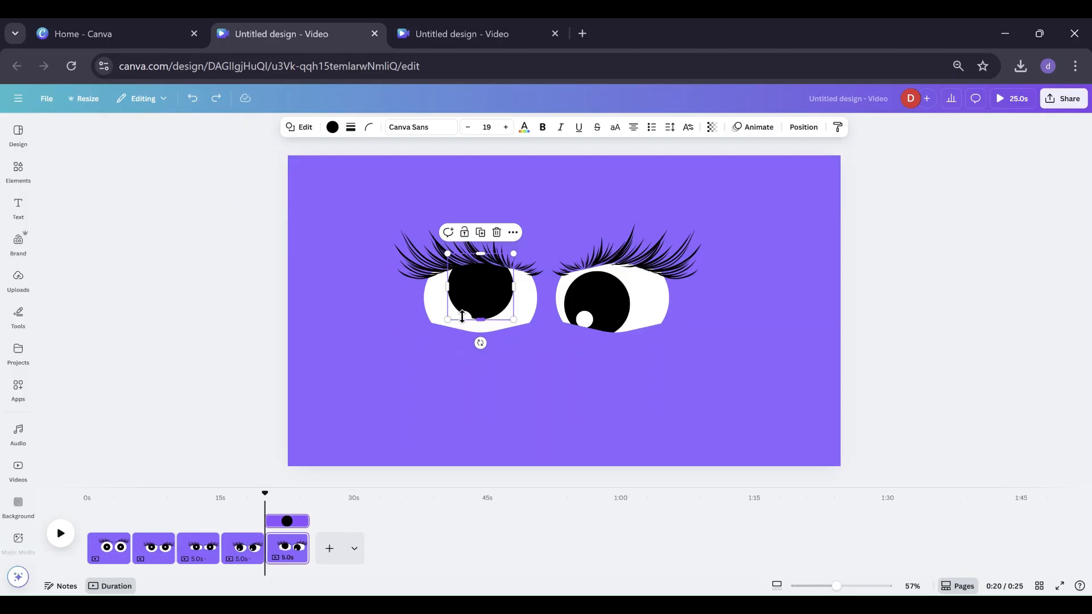
left_click(408, 311)
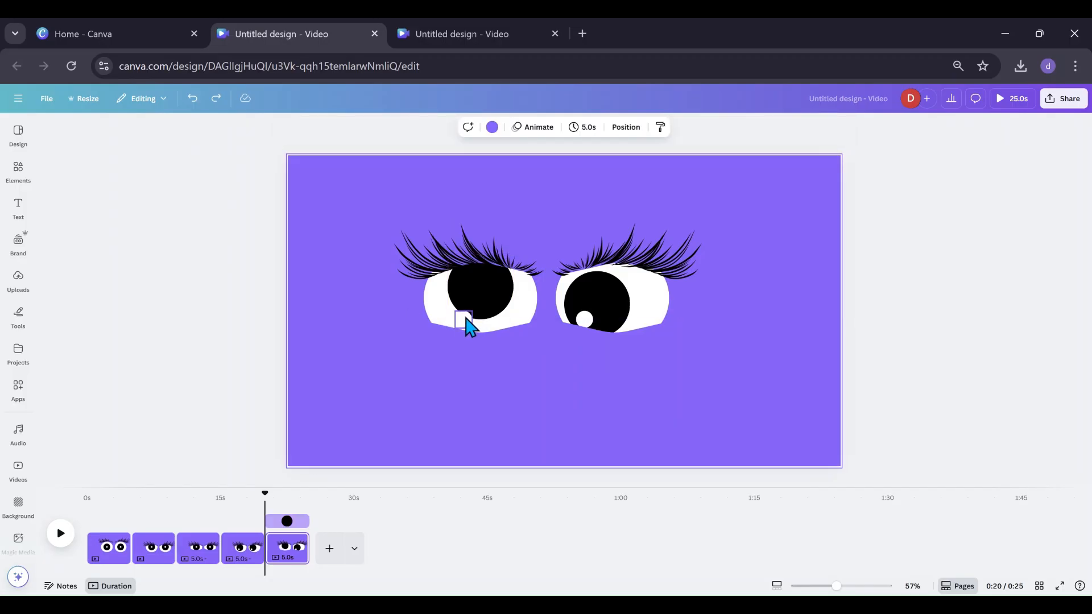
left_click_drag(466, 319, 477, 280)
Move the right eye's pupil up to the same height as the left one, undoing any extra shift.
left_click_drag(613, 309, 625, 278)
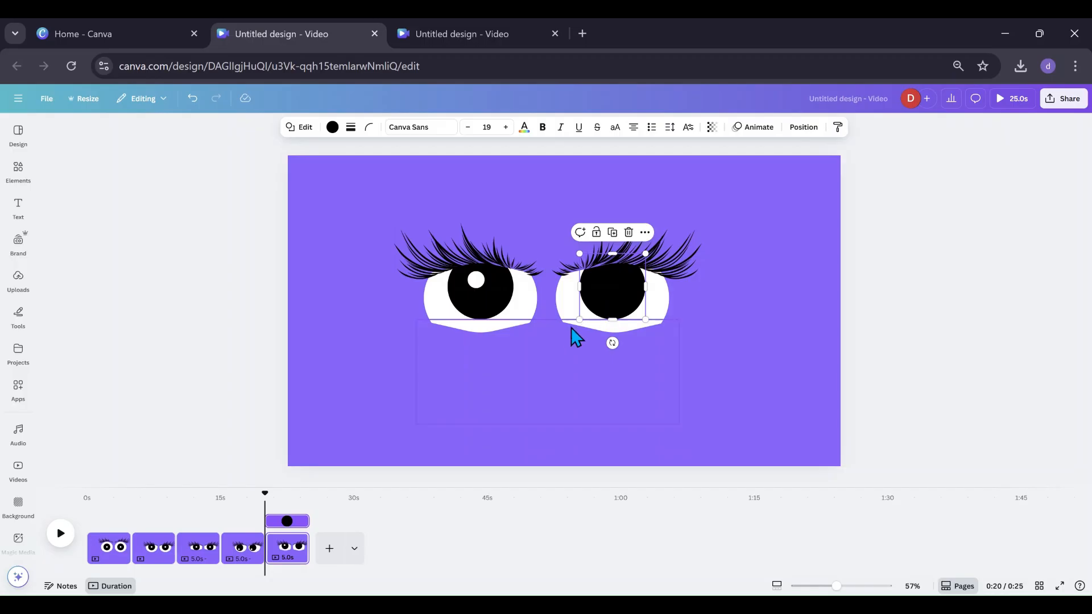
left_click_drag(590, 316, 595, 311)
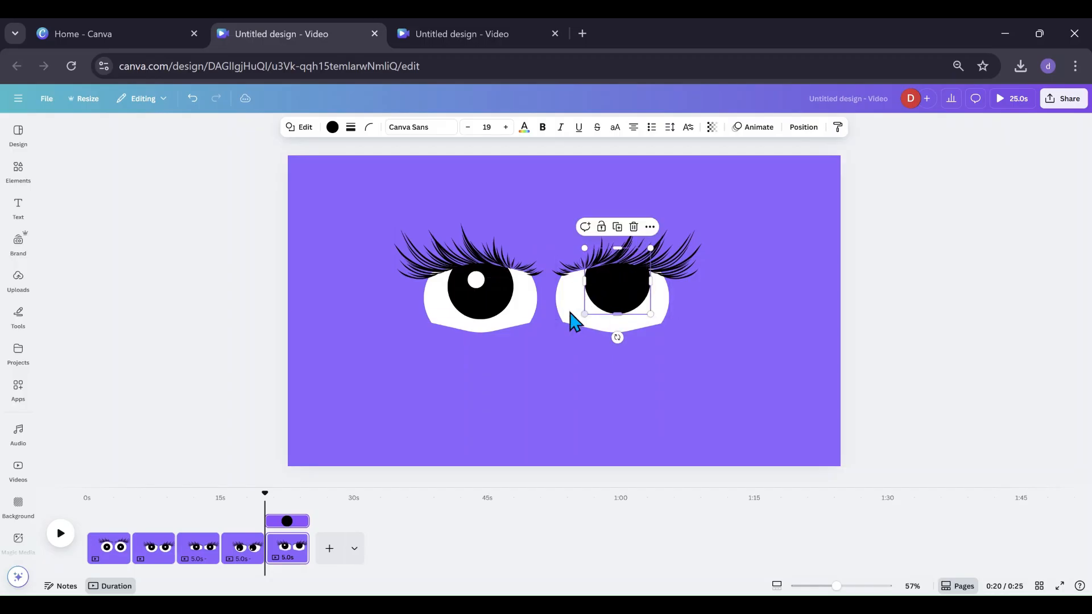
left_click(193, 100)
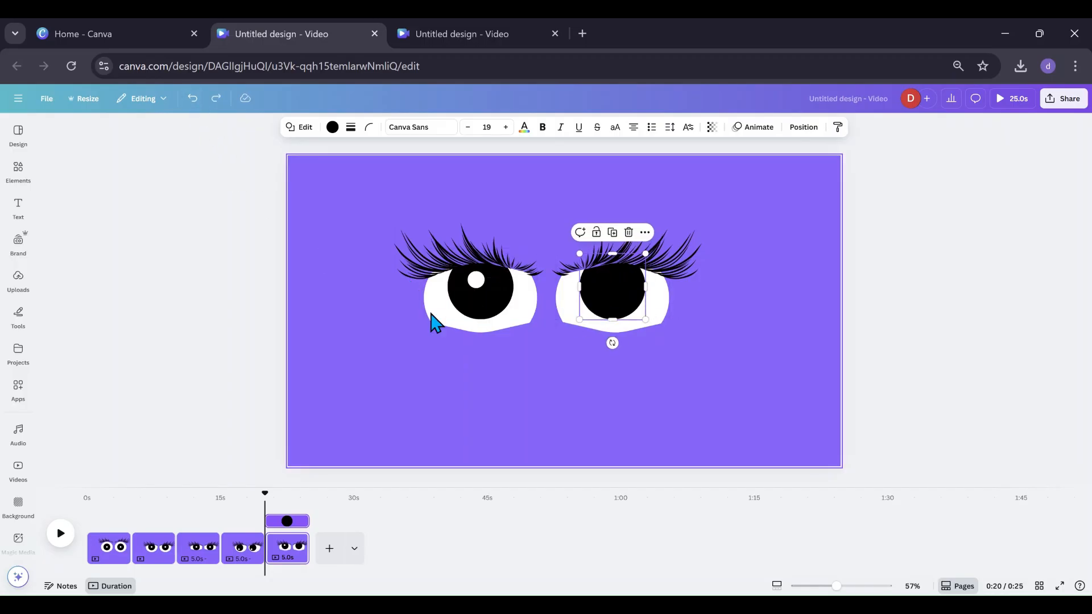
Select the right eye's hidden white highlight from the layer list and move it to the upper part of the pupil.
left_click(802, 128)
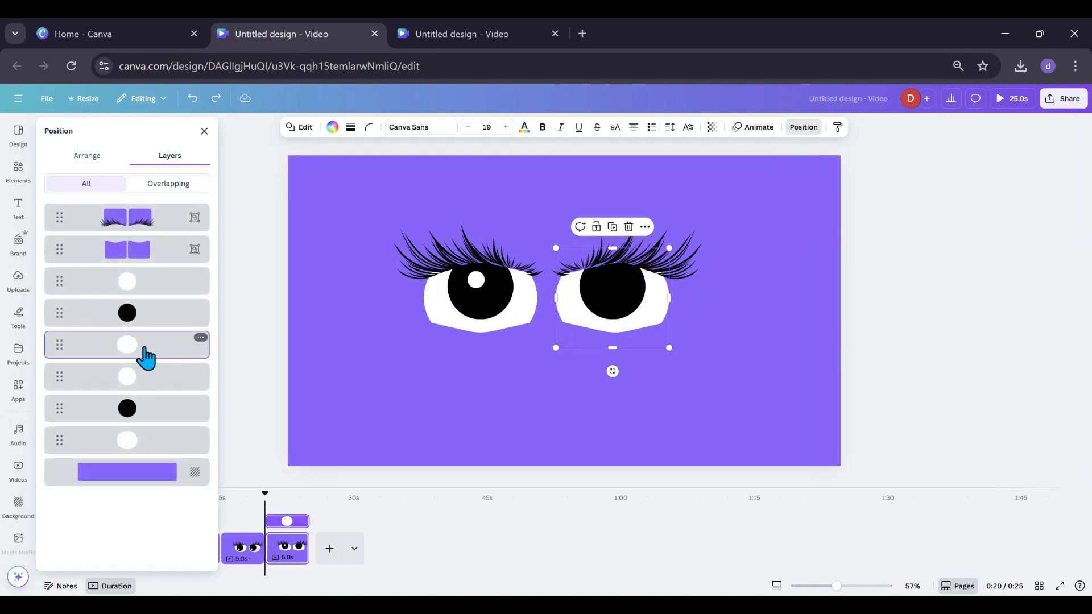
left_click(126, 389)
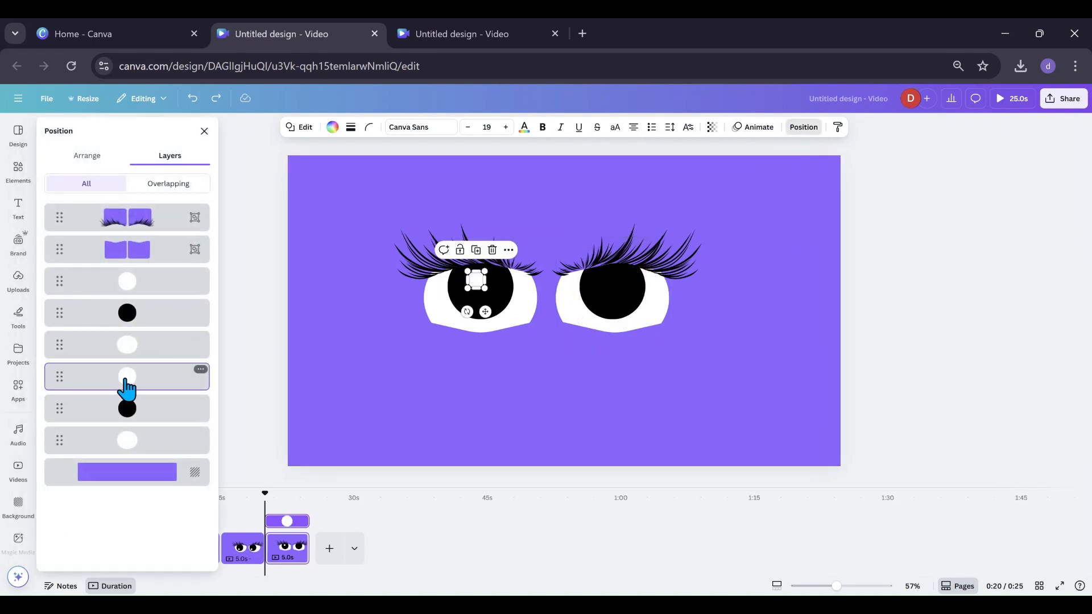
left_click(134, 441)
left_click(142, 299)
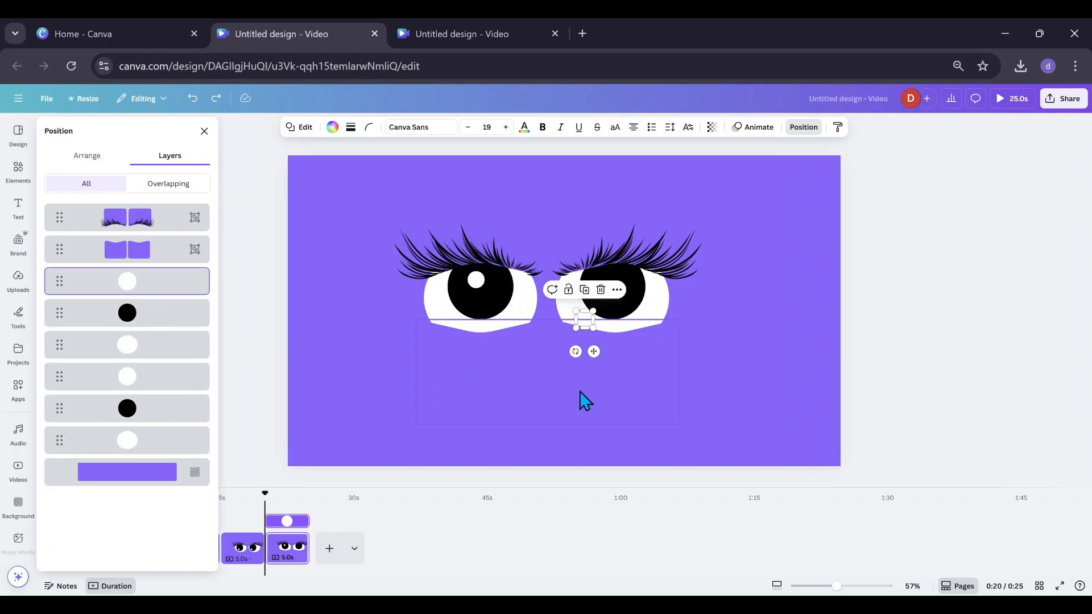
left_click_drag(597, 350, 625, 311)
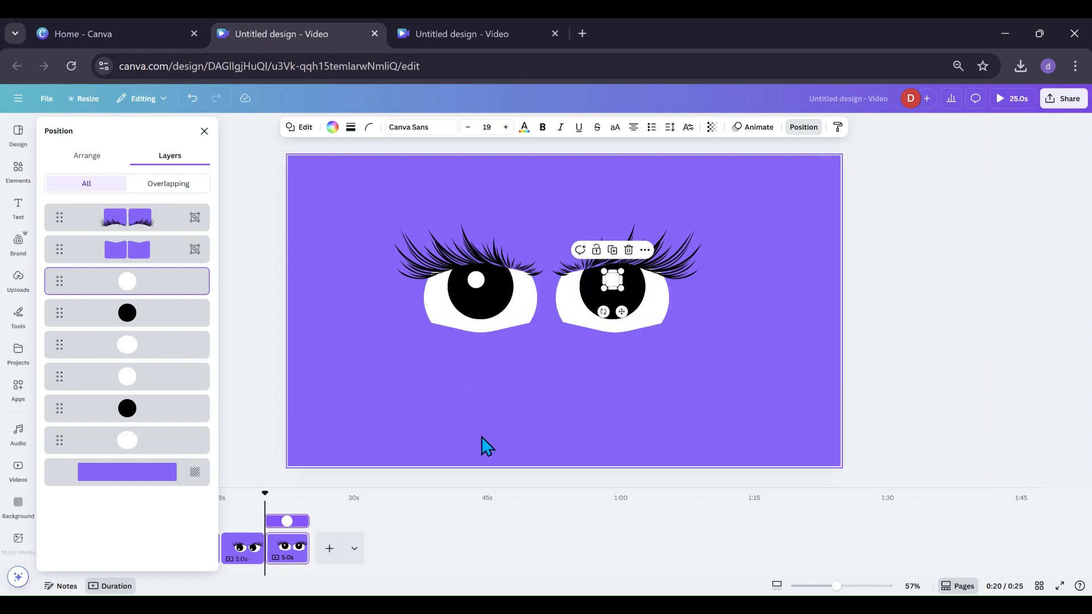
key("Escape")
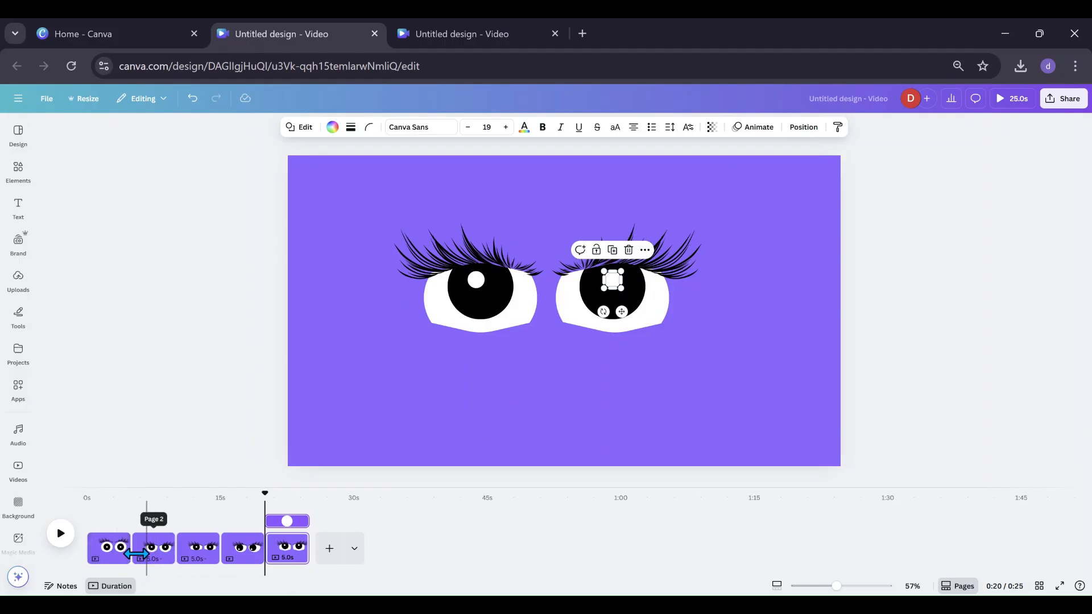
Review pages 1 to 5 in order, checking the eyelid and pupil positions on each.
left_click(111, 555)
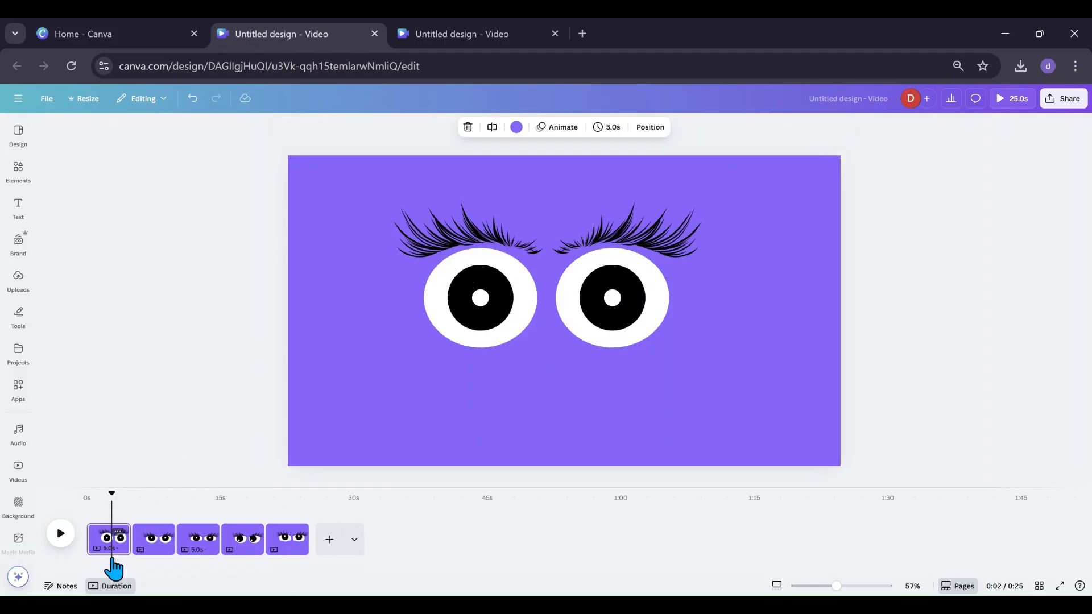
left_click(153, 563)
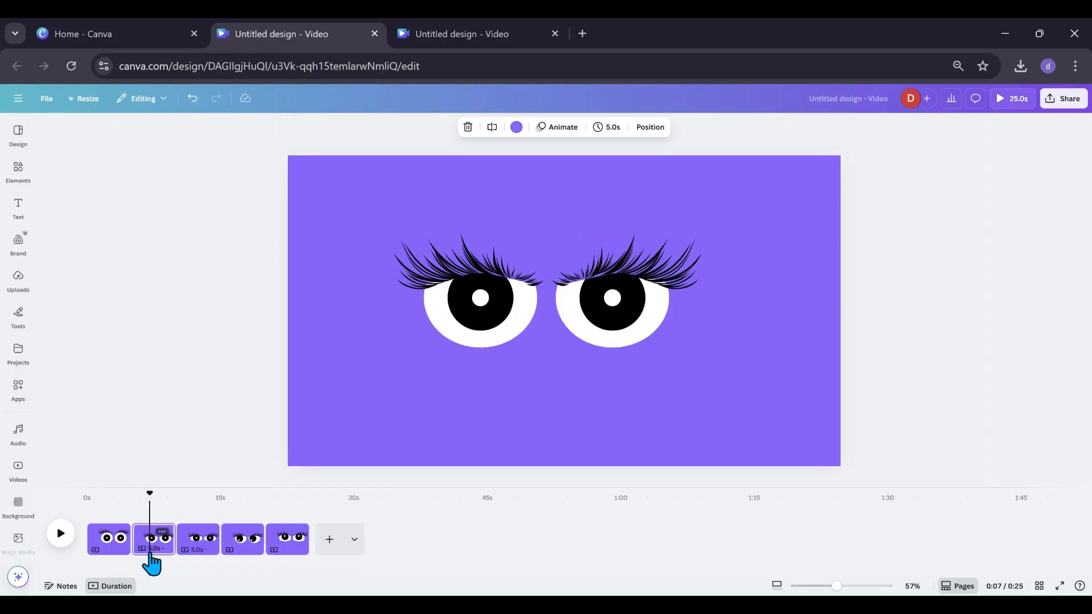
left_click(196, 561)
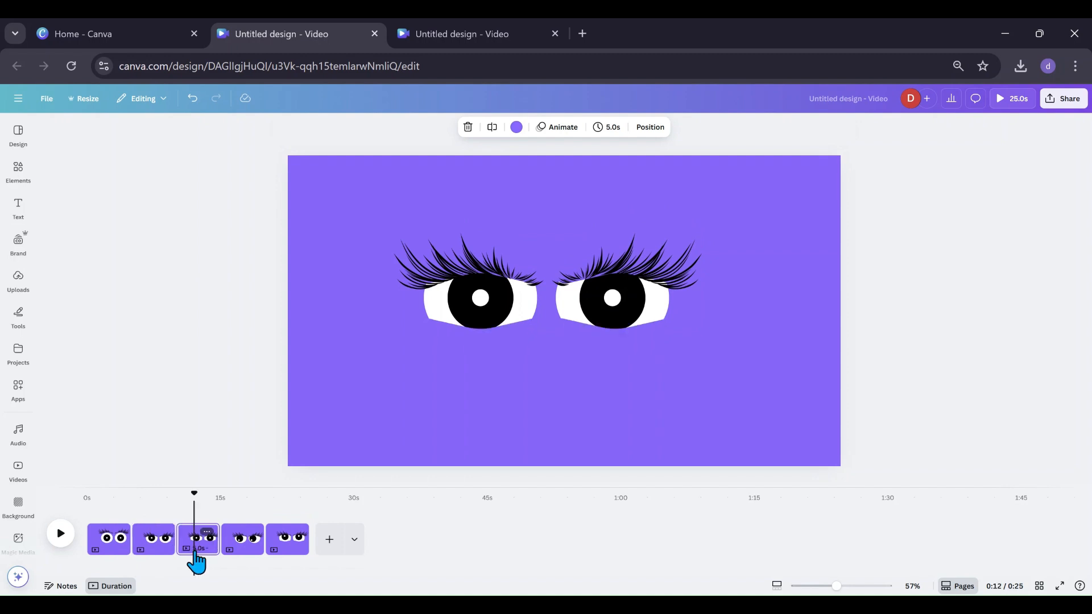
left_click(241, 561)
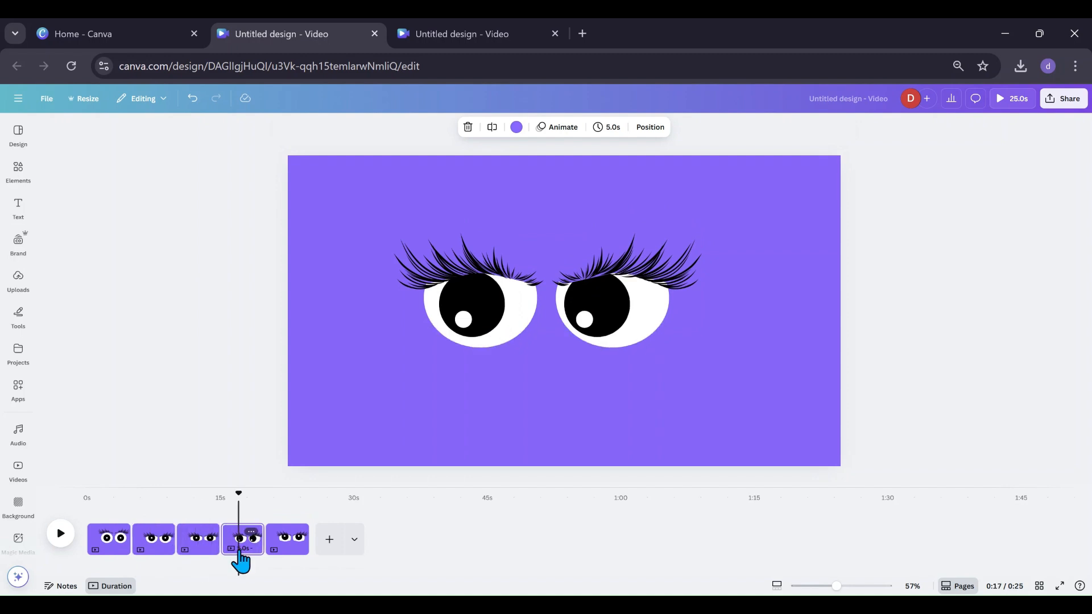
left_click(292, 560)
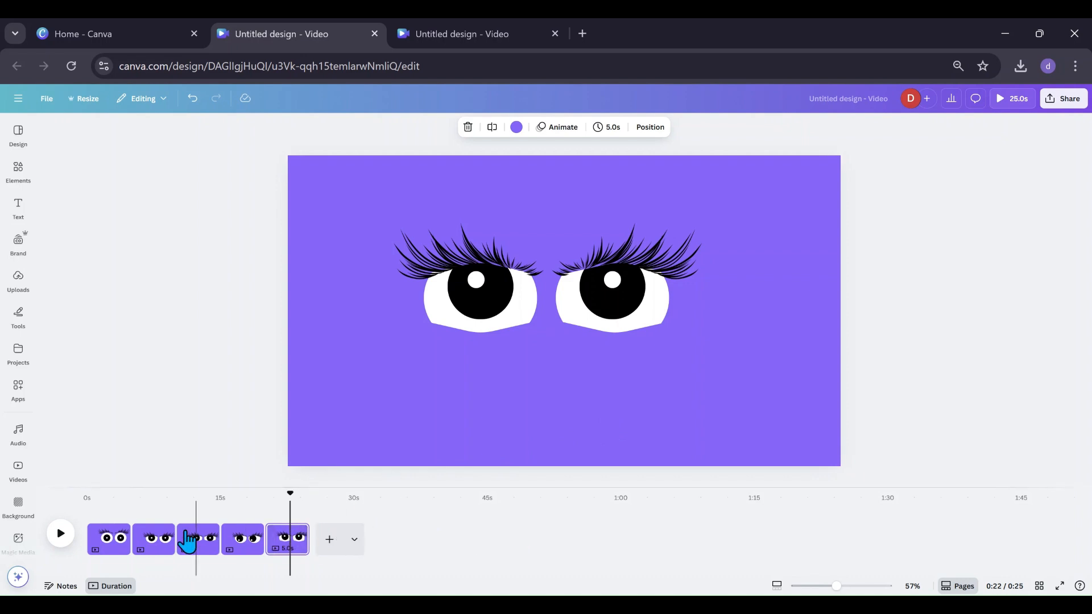
Duplicate the first page with the wide-open eyes and move the copy to the end of the timeline.
right_click(123, 540)
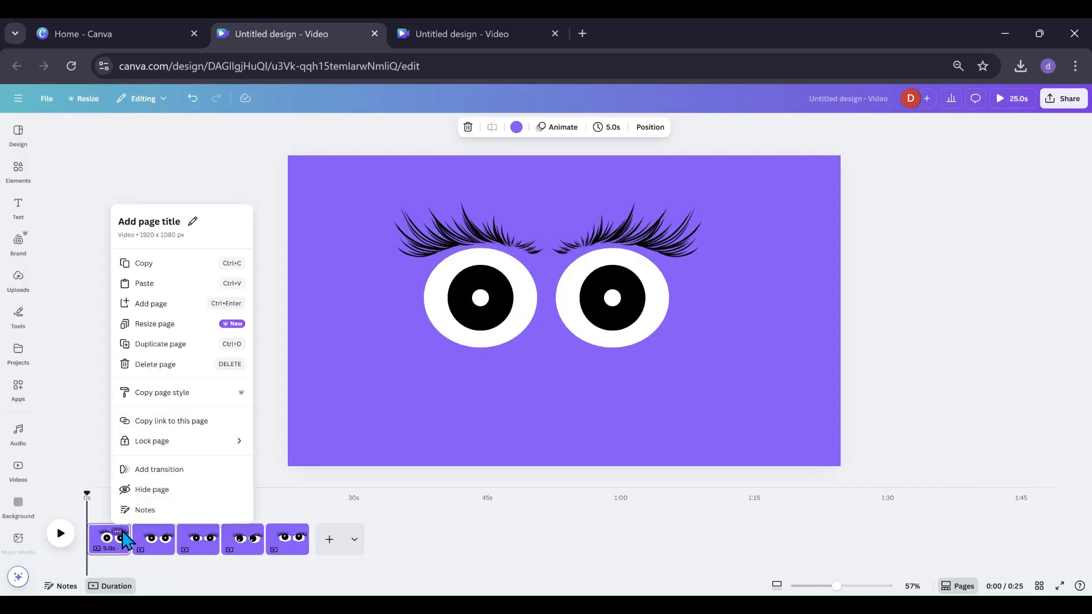
left_click(159, 345)
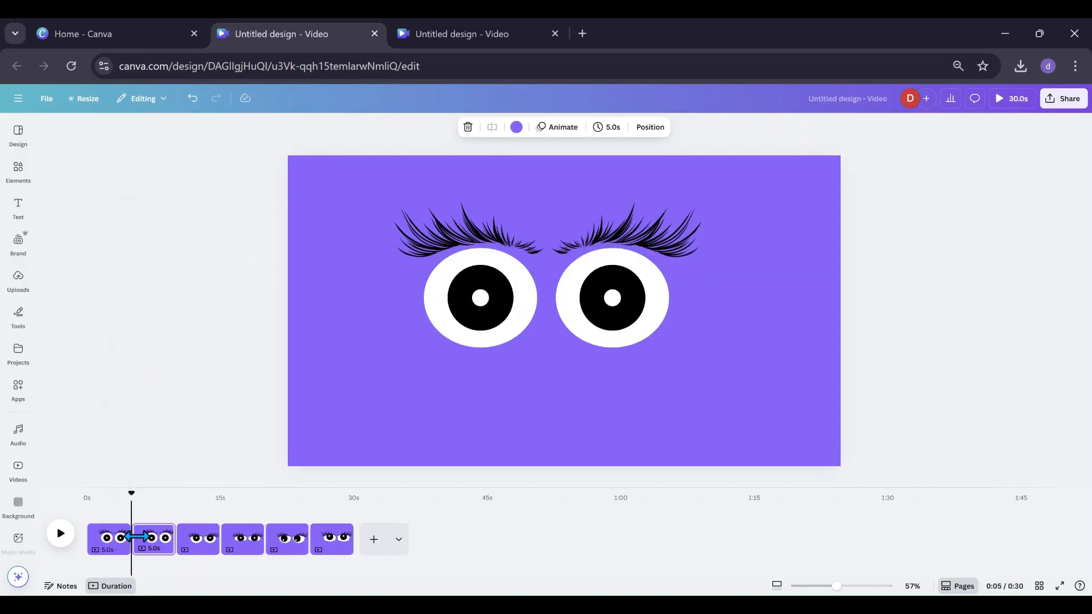
left_click_drag(152, 560, 359, 562)
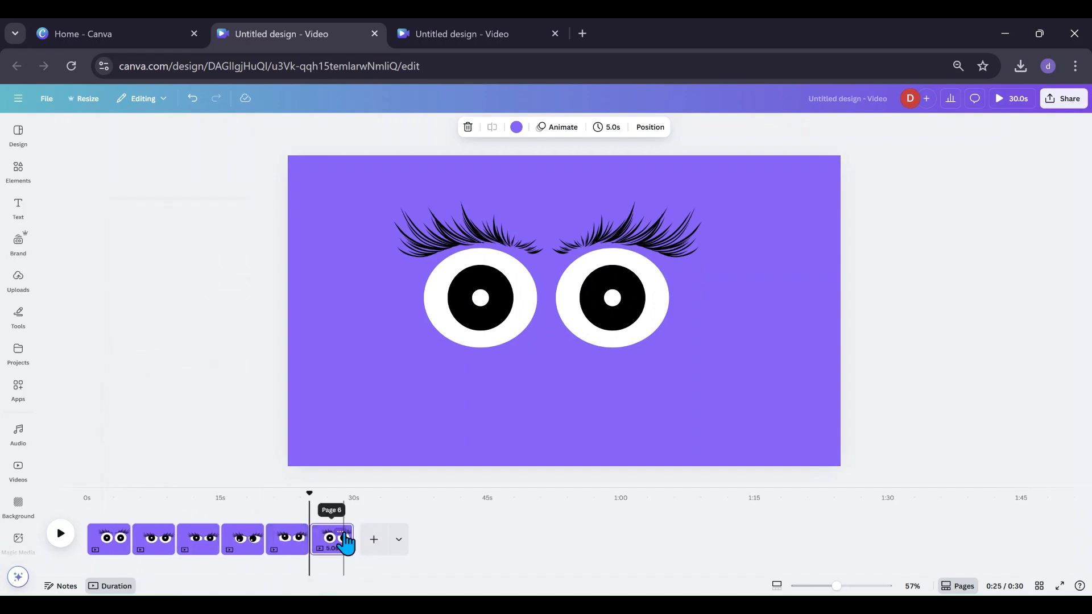
Duplicate the sixth page and bring the upper and lower eyelids together over the eyes on the copy until they are fully closed.
left_click(341, 533)
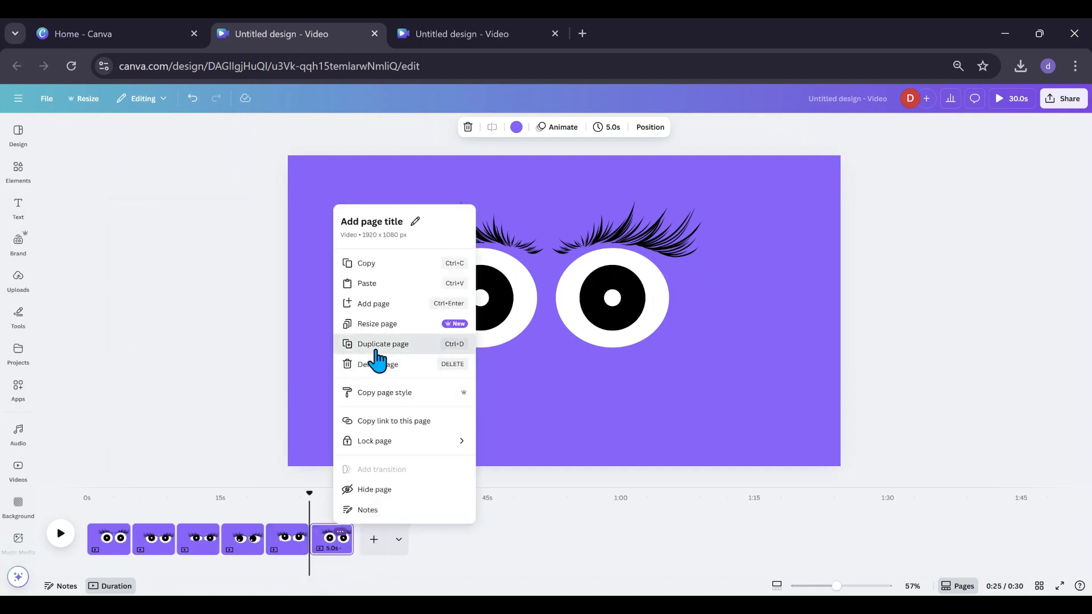
left_click(348, 344)
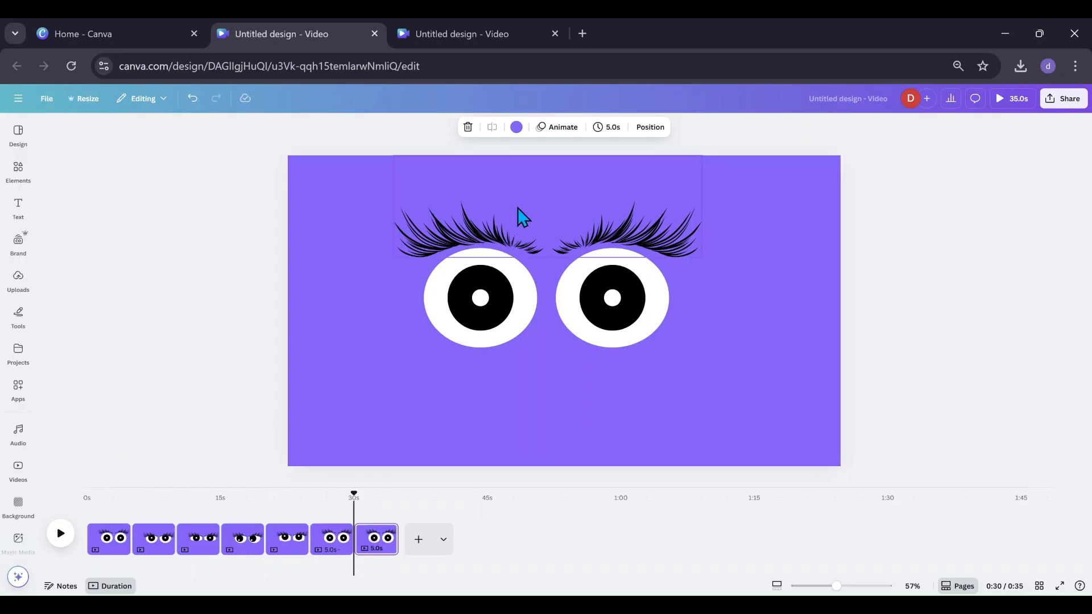
left_click_drag(518, 208, 521, 253)
left_click_drag(528, 400, 524, 356)
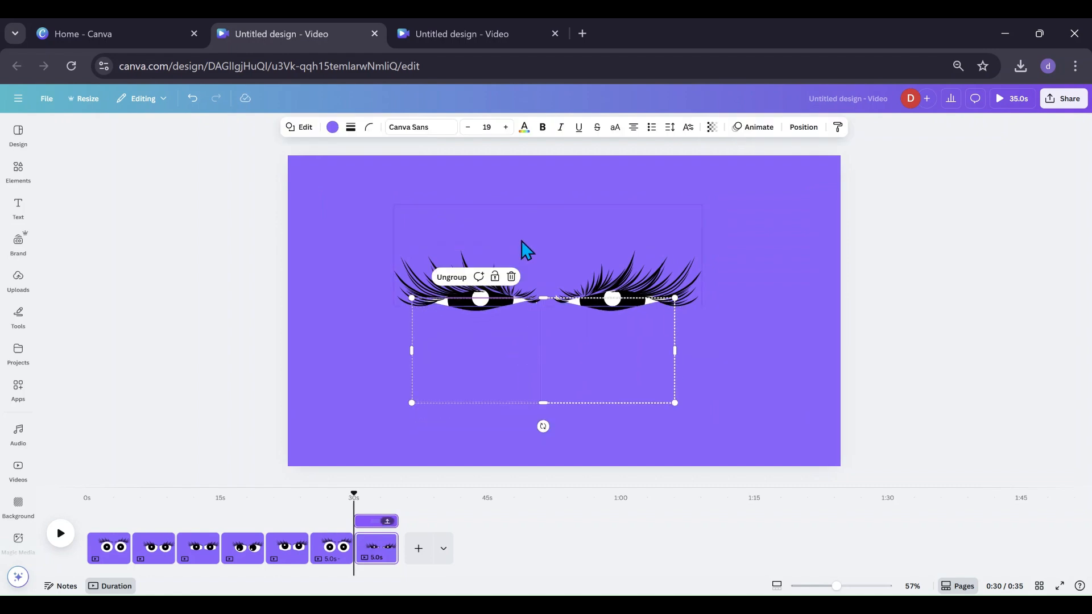
left_click_drag(521, 241, 520, 251)
left_click_drag(527, 386, 527, 377)
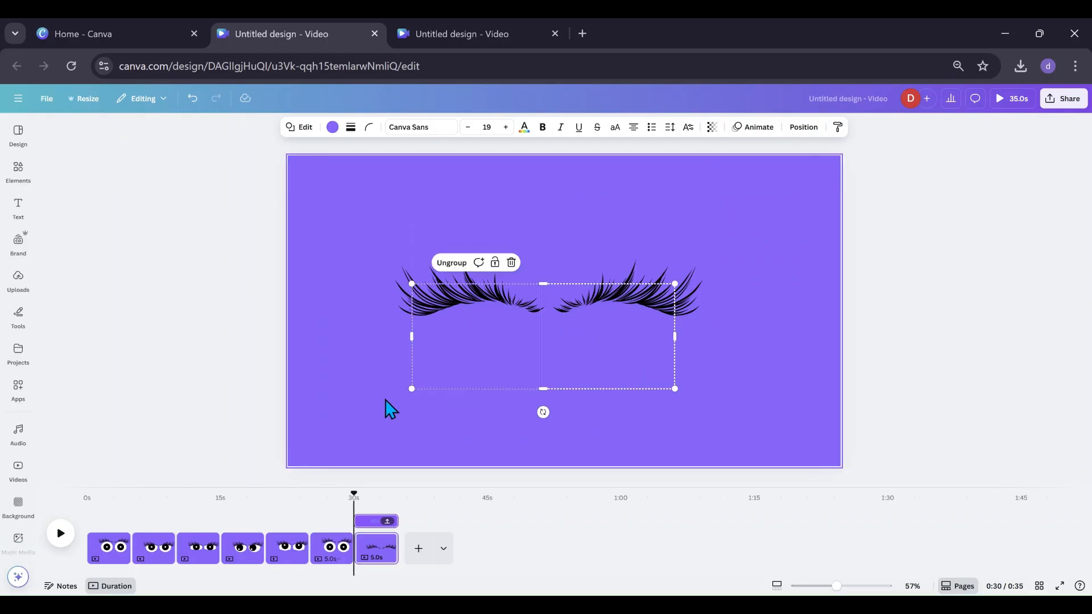
Duplicate the sixth page with the wide-open eyes and move the copy to the end of the timeline.
right_click(346, 550)
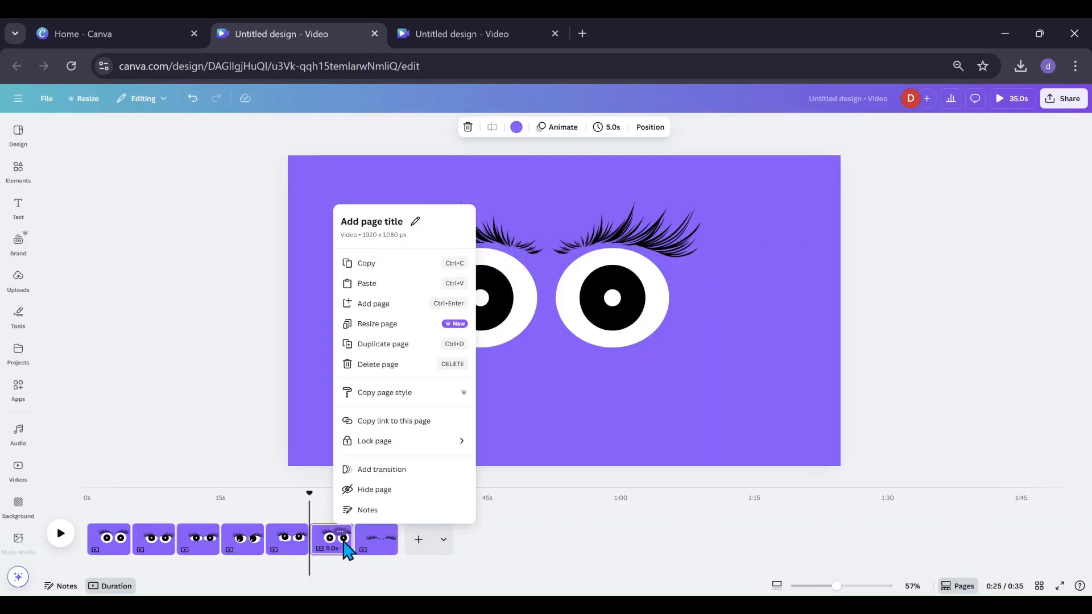
left_click(381, 344)
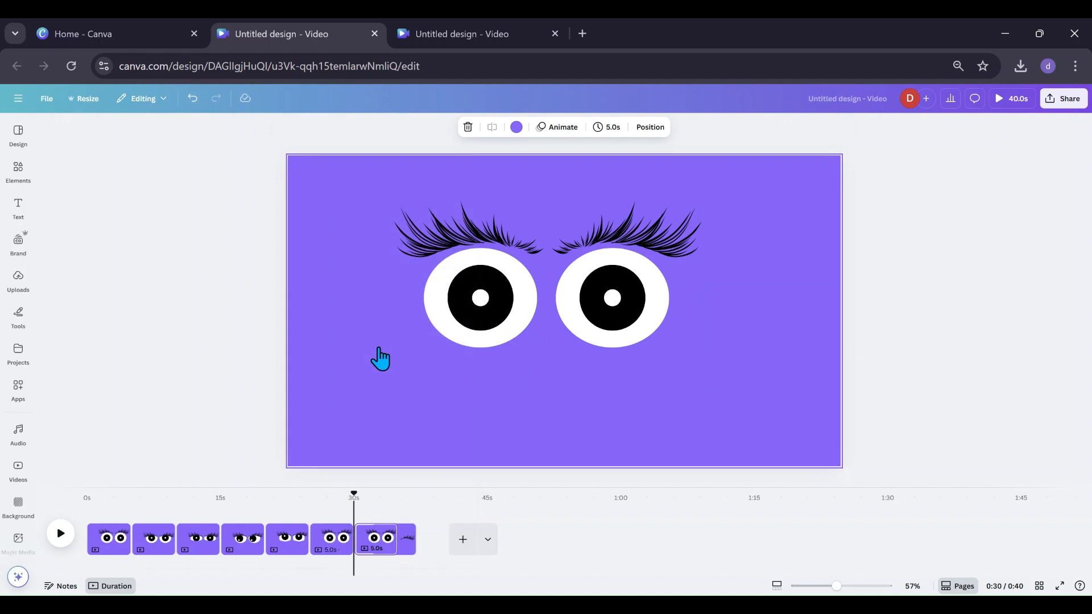
left_click_drag(378, 558, 431, 549)
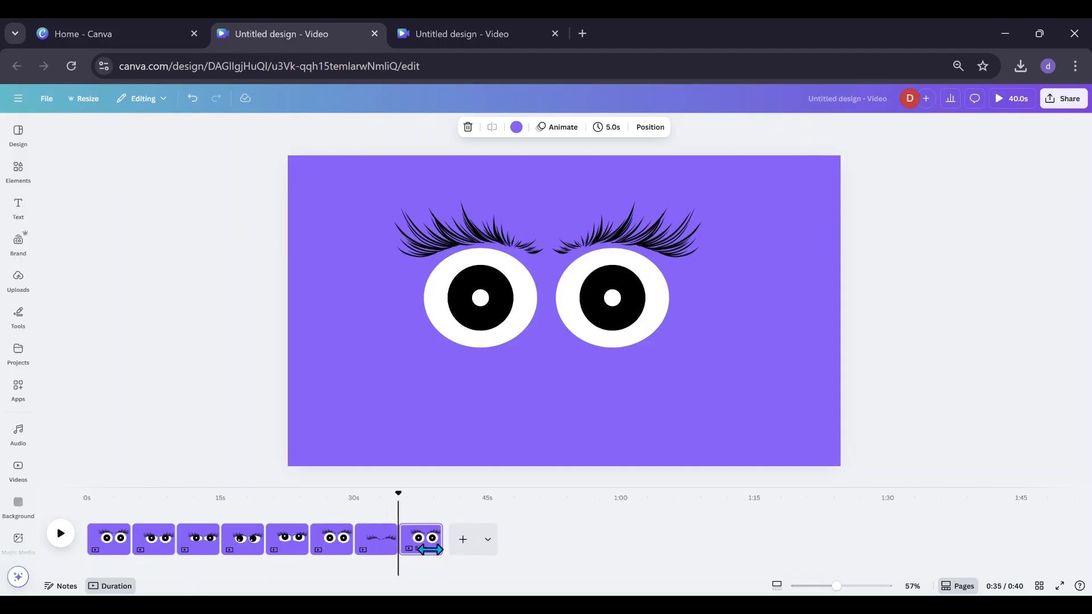
Duplicate the closed-eyes seventh page and move the copy to the end of the timeline.
right_click(383, 537)
left_click(384, 543)
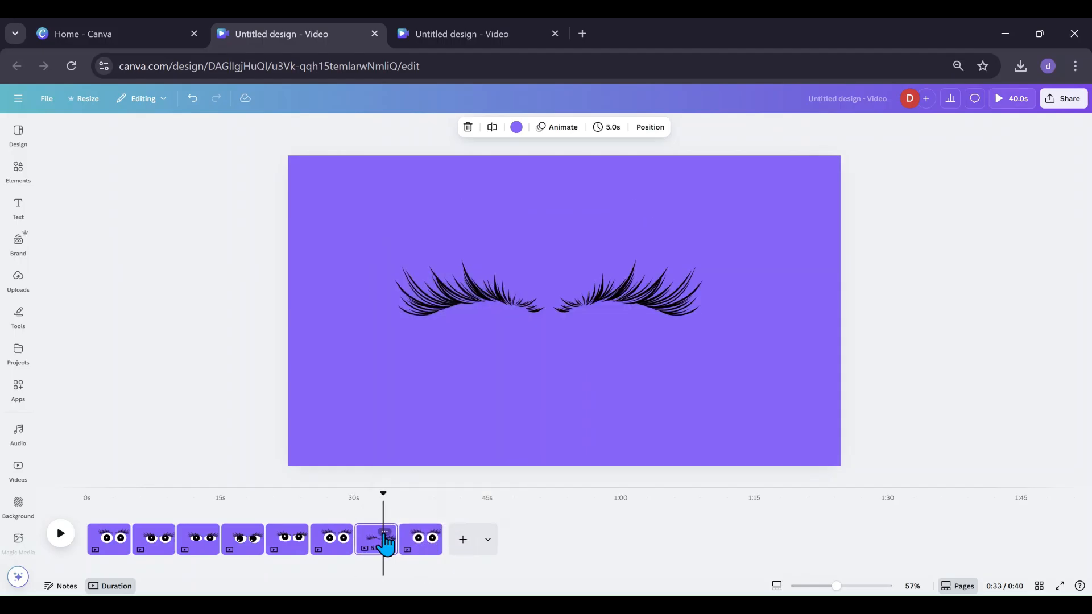
left_click(384, 533)
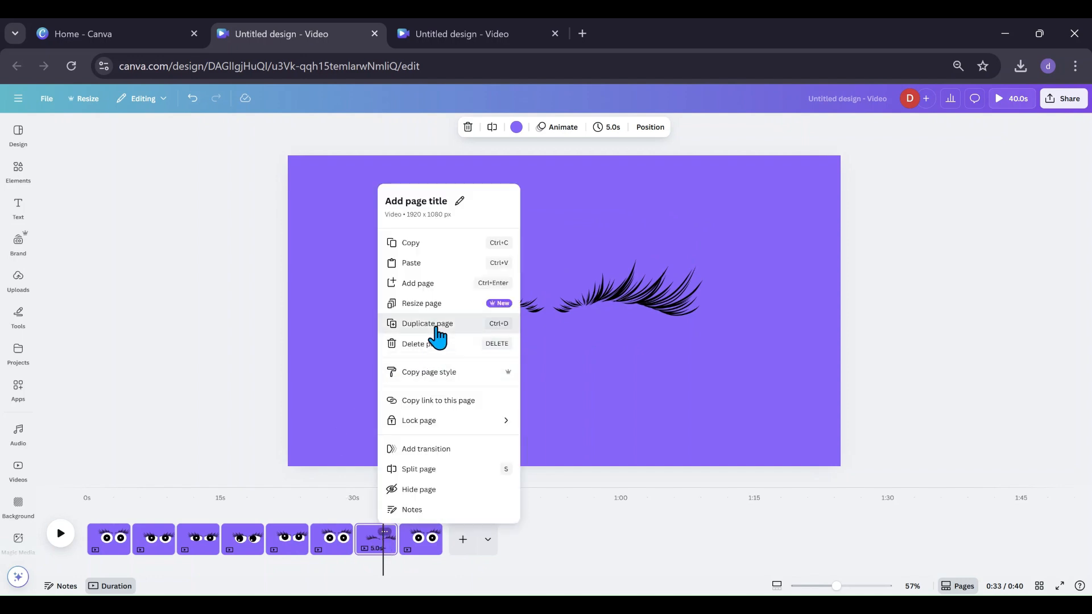
left_click(406, 324)
left_click_drag(411, 531, 466, 550)
left_click_drag(420, 560, 458, 567)
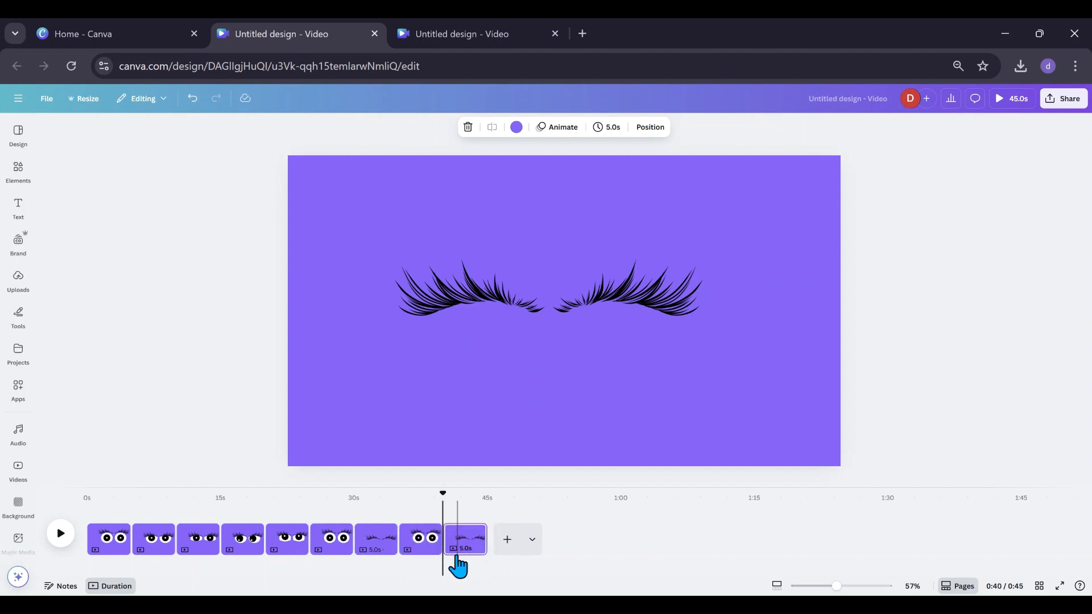
Duplicate the open-eyes eighth page and move the copy to the end of the timeline, after the second closed-eyes page.
left_click(424, 543)
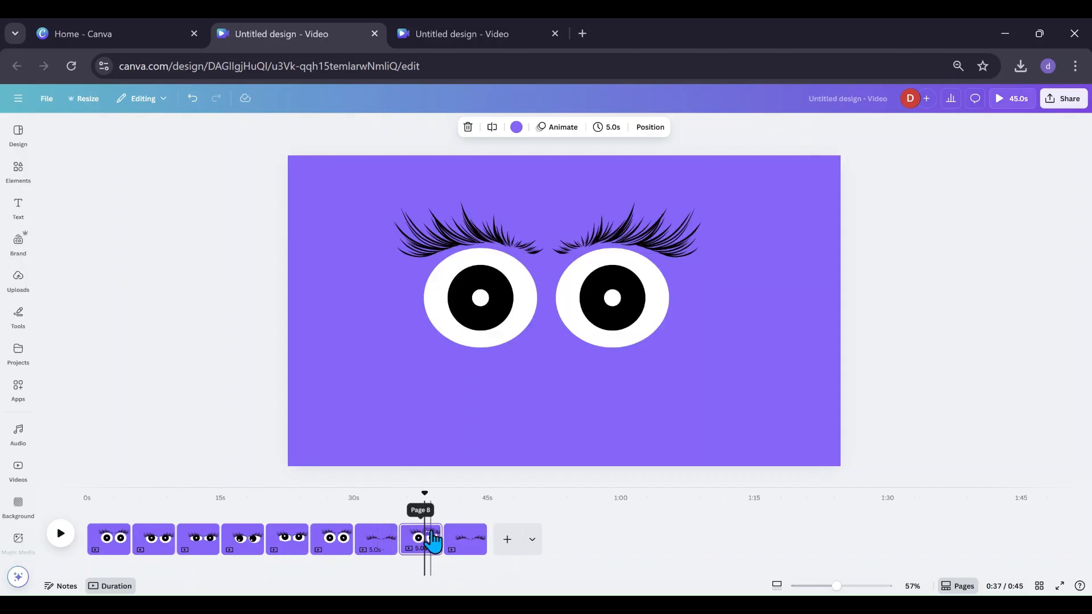
right_click(431, 534)
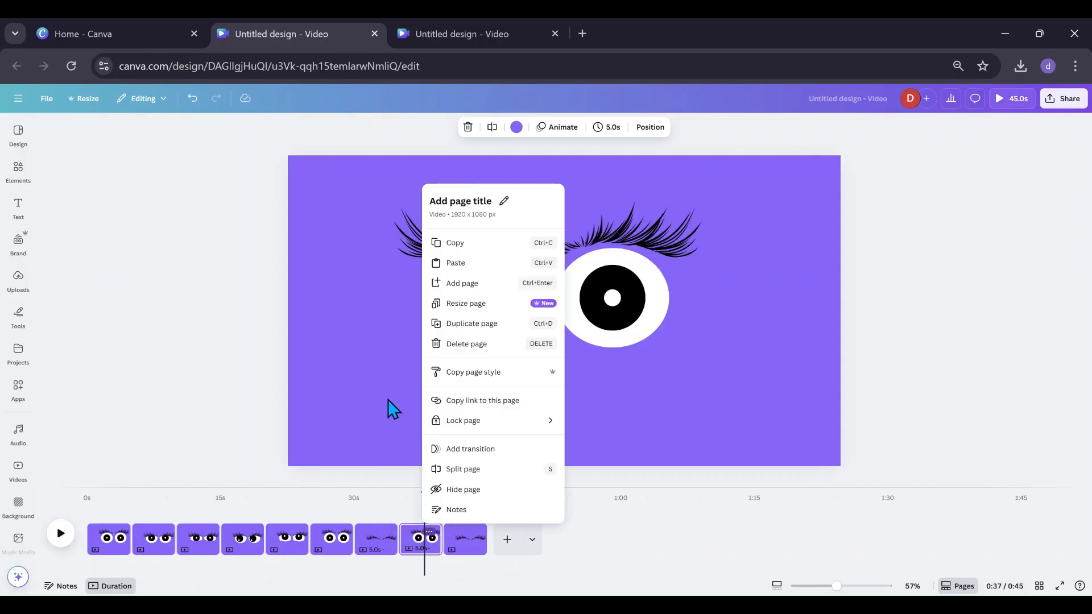
left_click(462, 330)
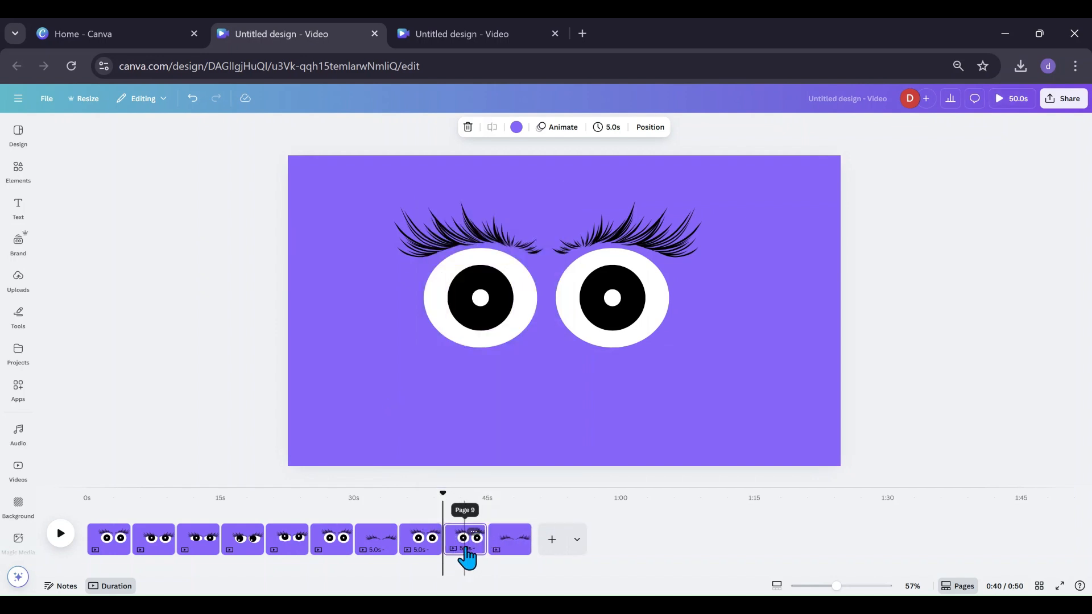
left_click_drag(463, 555, 529, 546)
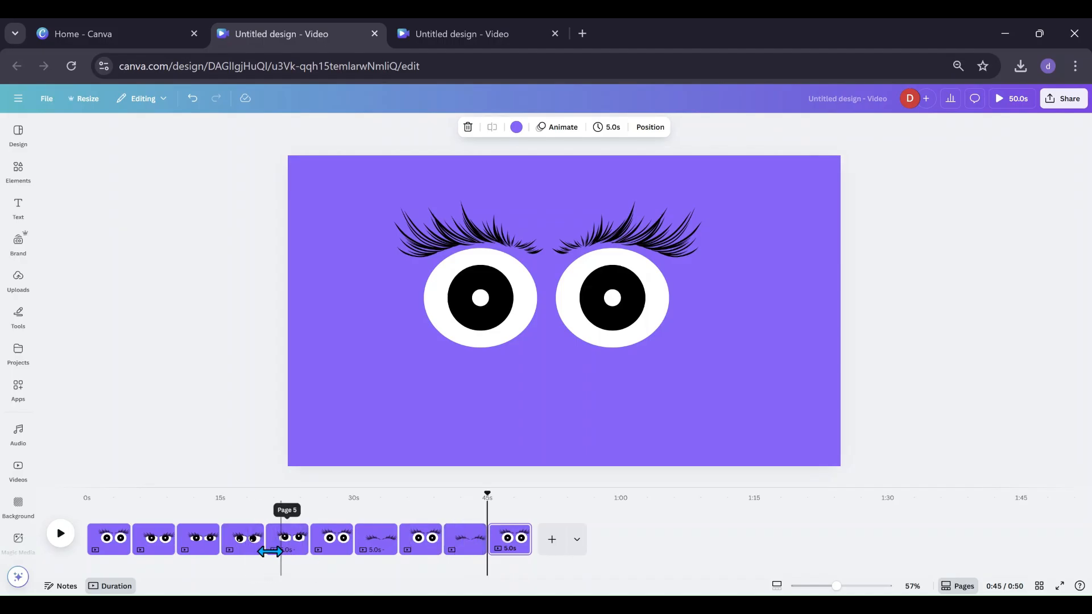
Duplicate the third page with the narrowed eyes and move the copy to the end of the timeline.
left_click(199, 557)
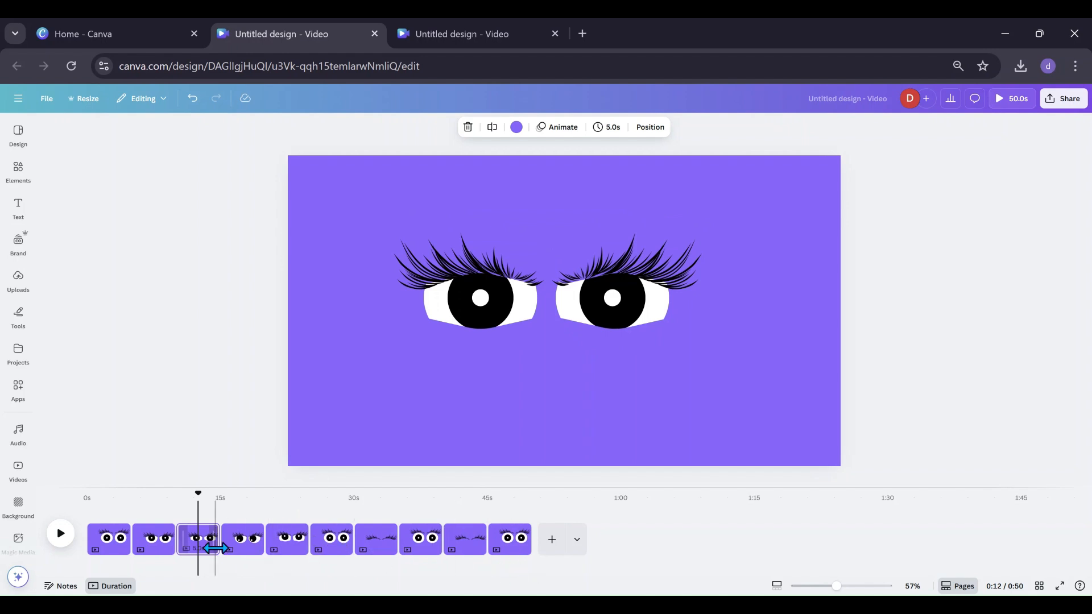
left_click(207, 533)
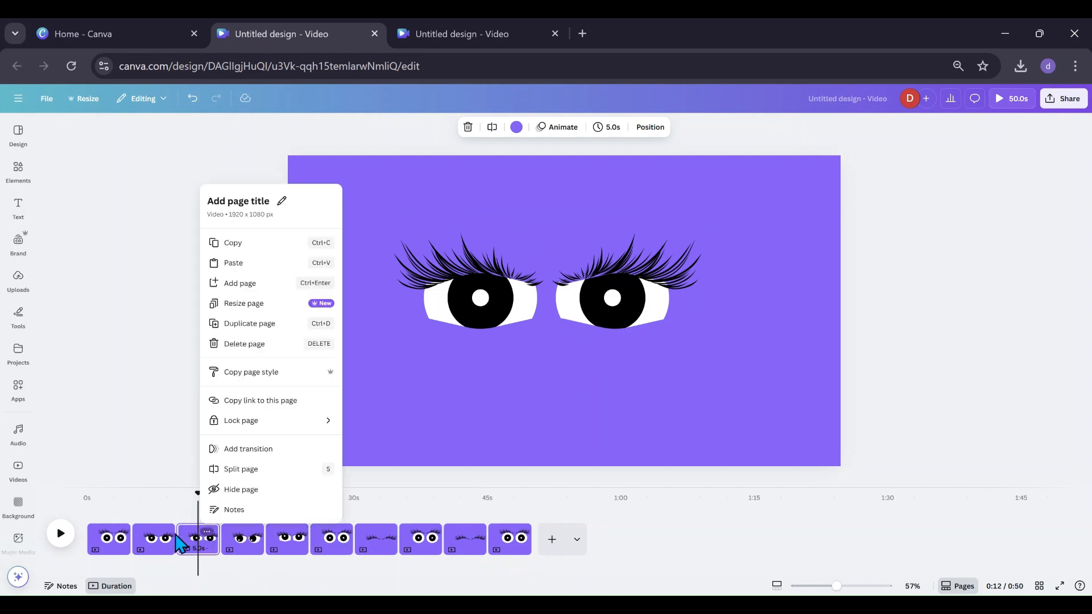
left_click(237, 324)
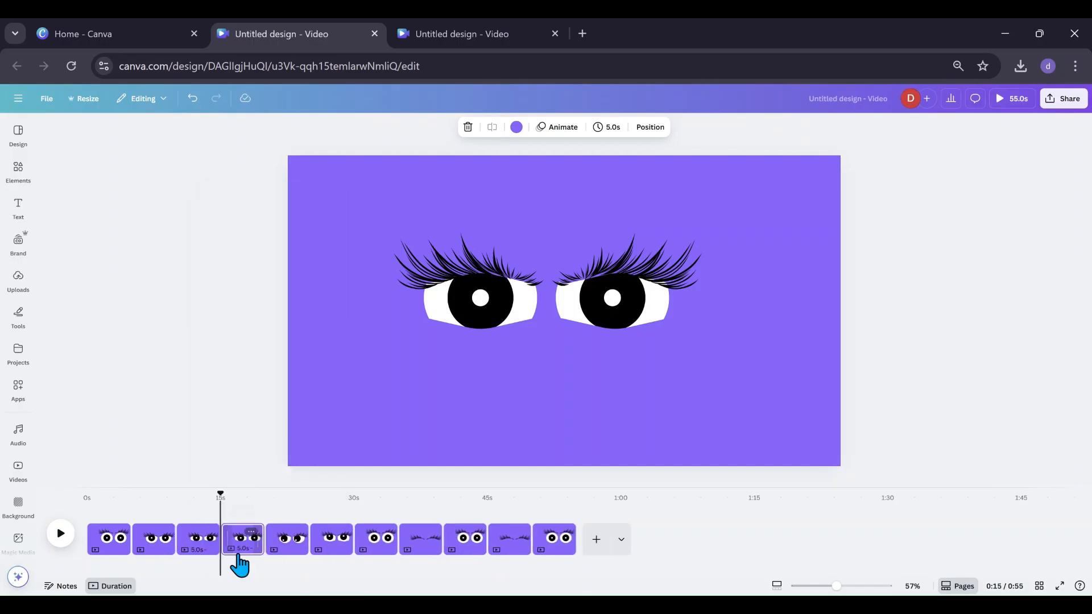
left_click_drag(246, 555, 584, 563)
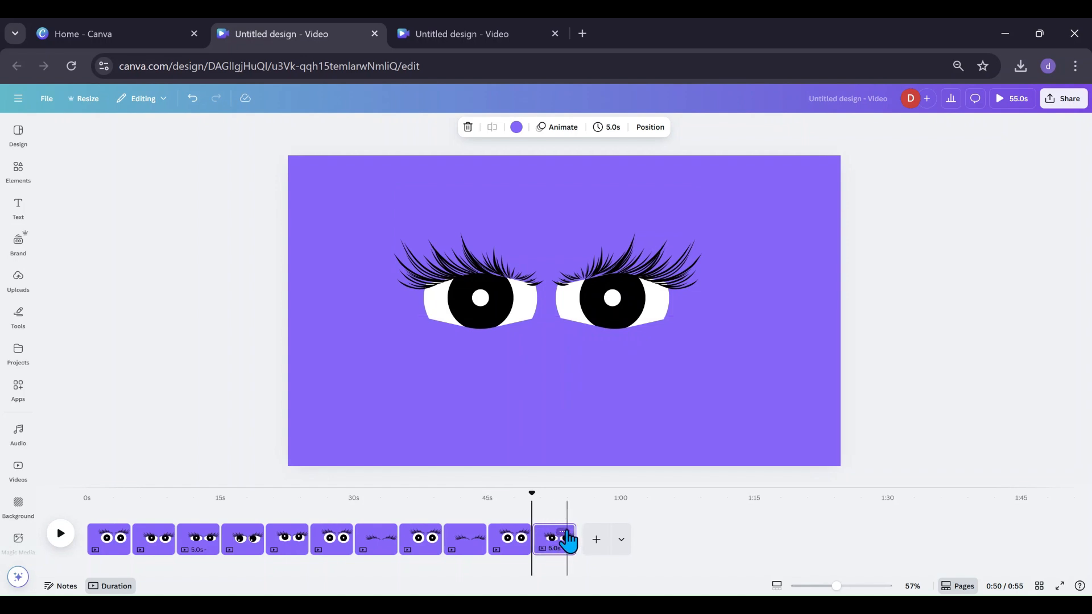
Duplicate the last page, then raise the upper eyelids with lashes and lower the bottom eyelids on the copy until the eyes are fully uncovered.
left_click(561, 531)
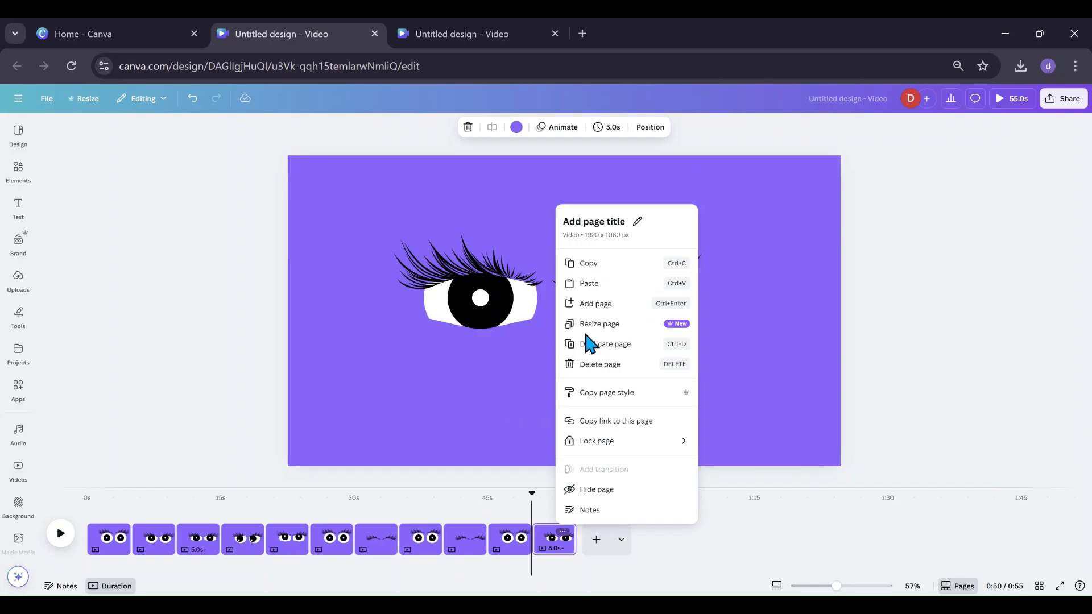
left_click(592, 348)
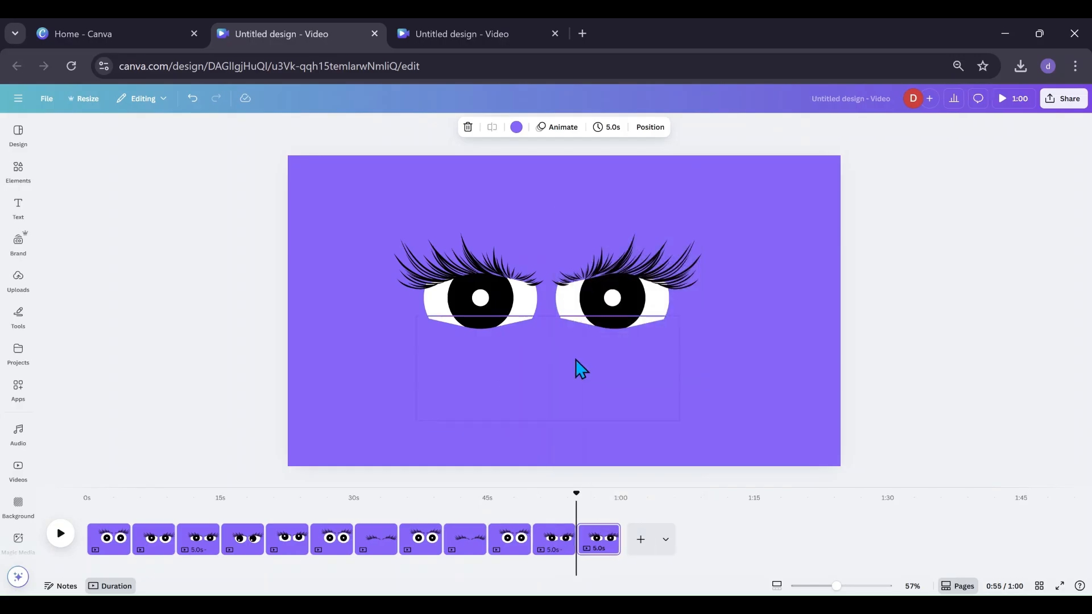
left_click(609, 239)
left_click_drag(609, 239, 612, 189)
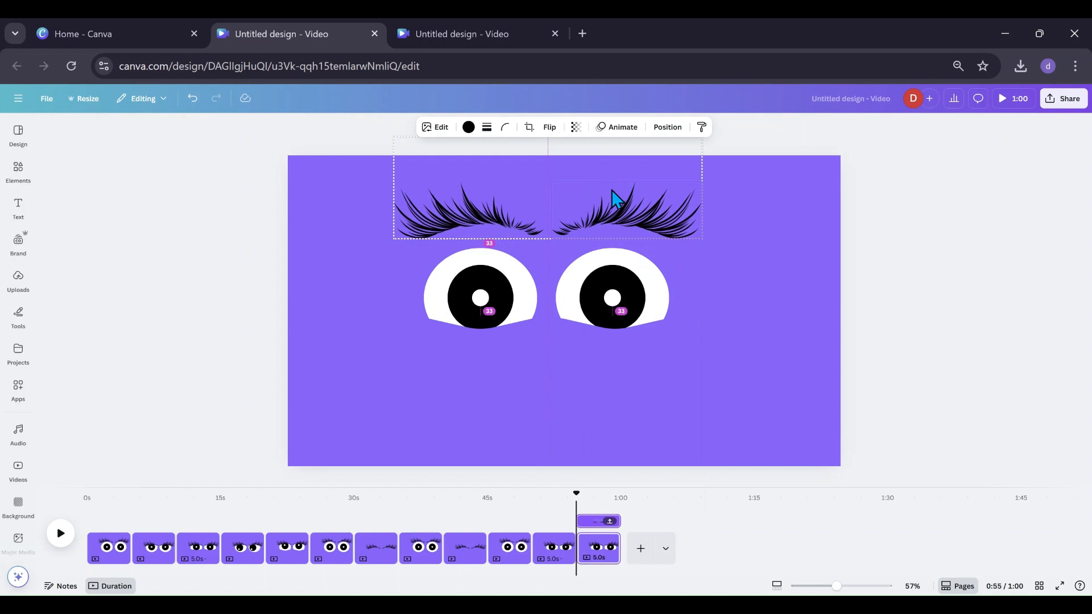
left_click(585, 357)
left_click_drag(585, 370, 585, 410)
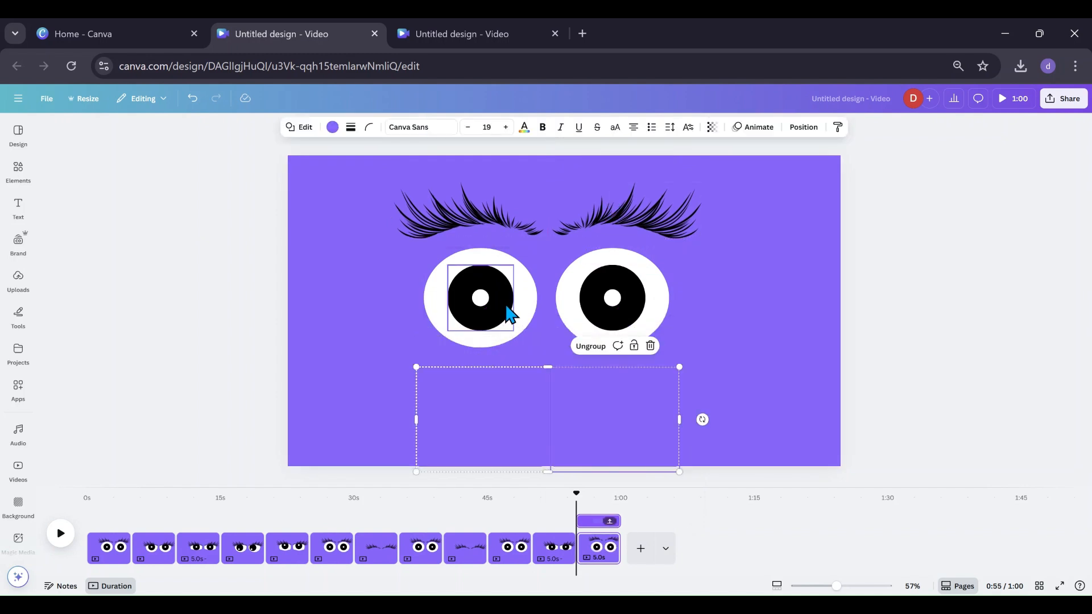
Move both pupils to the outer edges of the eyes and shift their white highlights outward to match.
mouse_move(487, 329)
left_mouse_down()
mouse_move(475, 314)
mouse_move(462, 317)
mouse_move(467, 329)
left_mouse_up()
left_click_drag(609, 322, 655, 297)
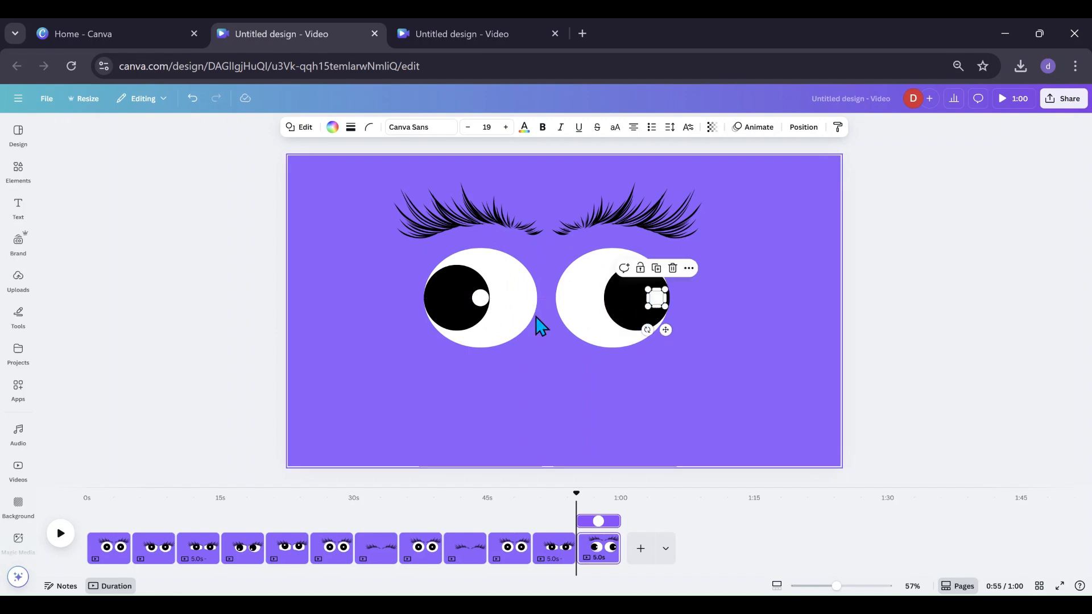
left_click_drag(481, 297, 438, 297)
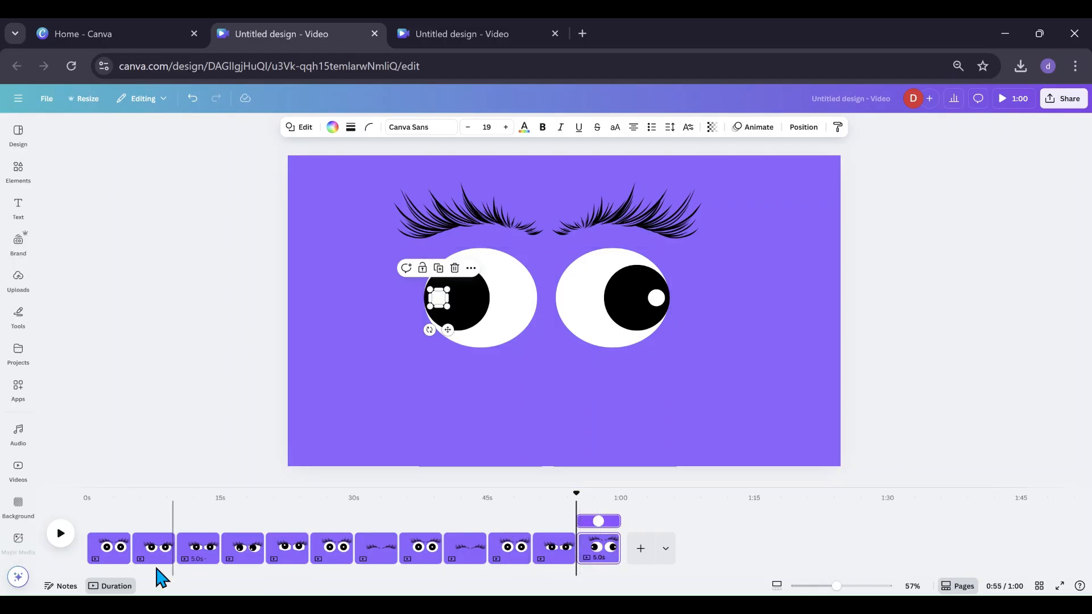
Add the "Moving Parts" font combination to the first page, scale it down and place it centred beneath the eyes.
left_click(114, 554)
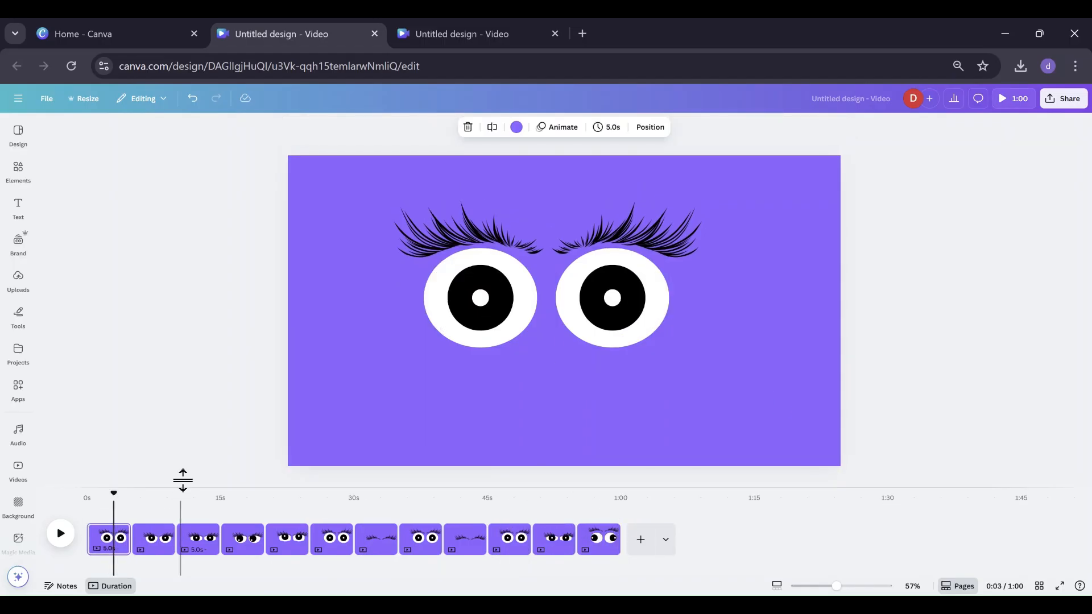
left_click(18, 208)
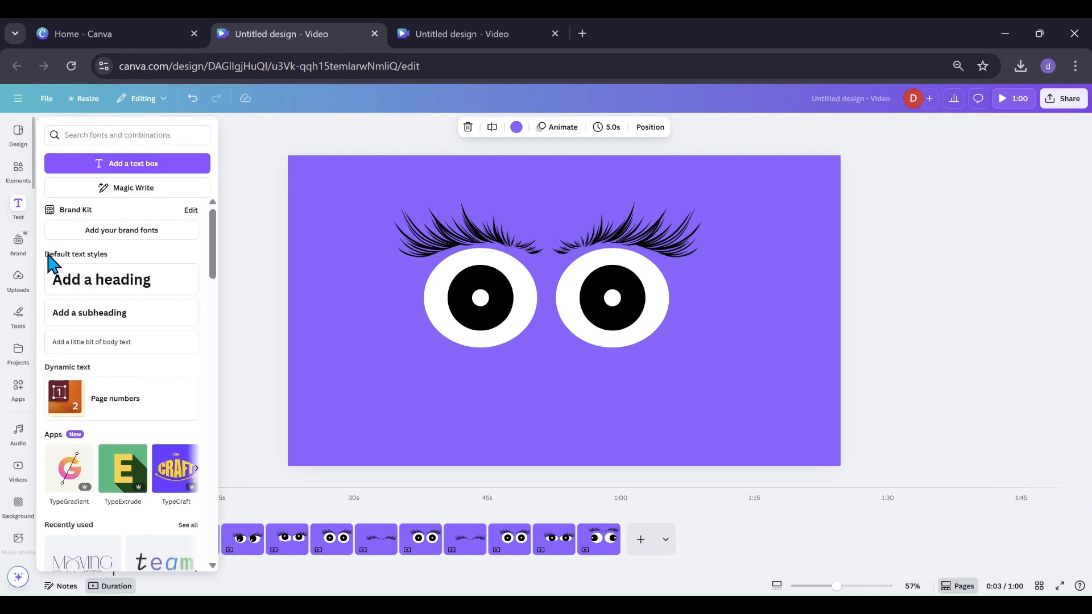
scroll(165, 357, "down", 3)
left_click(87, 429)
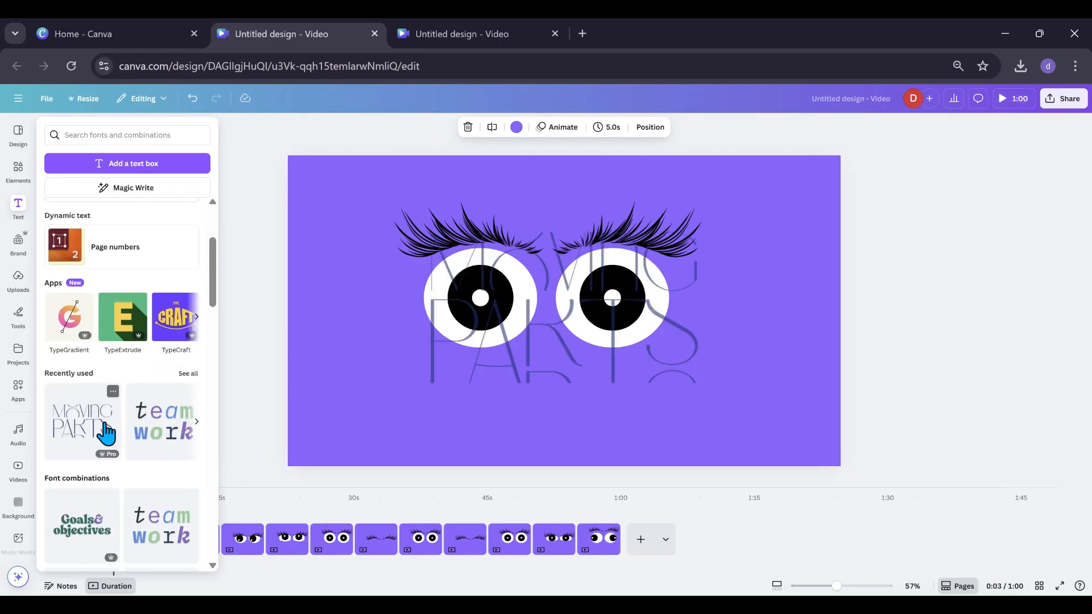
left_click_drag(565, 336, 575, 394)
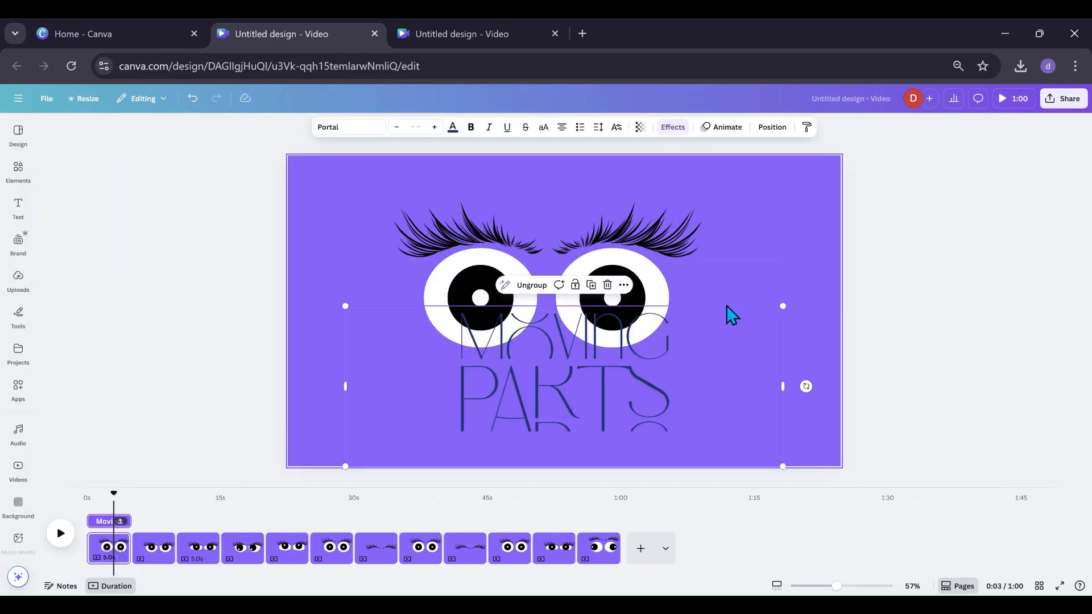
left_click_drag(783, 307, 661, 389)
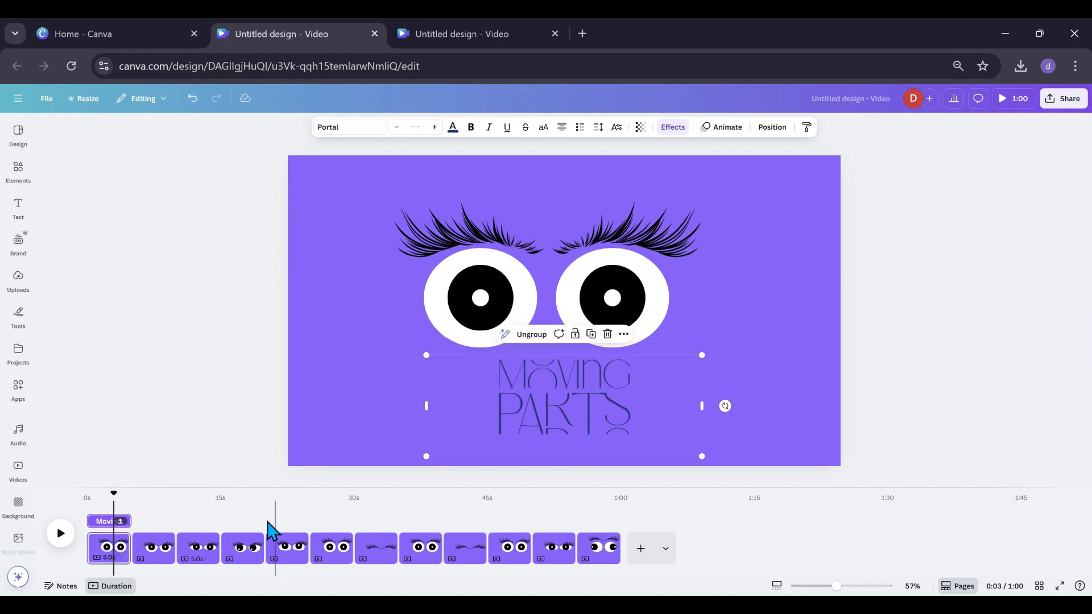
Add the "Goals & objectives" font combination to the second page, scale it down to size 147 and centre it beneath the eyes.
left_click(161, 565)
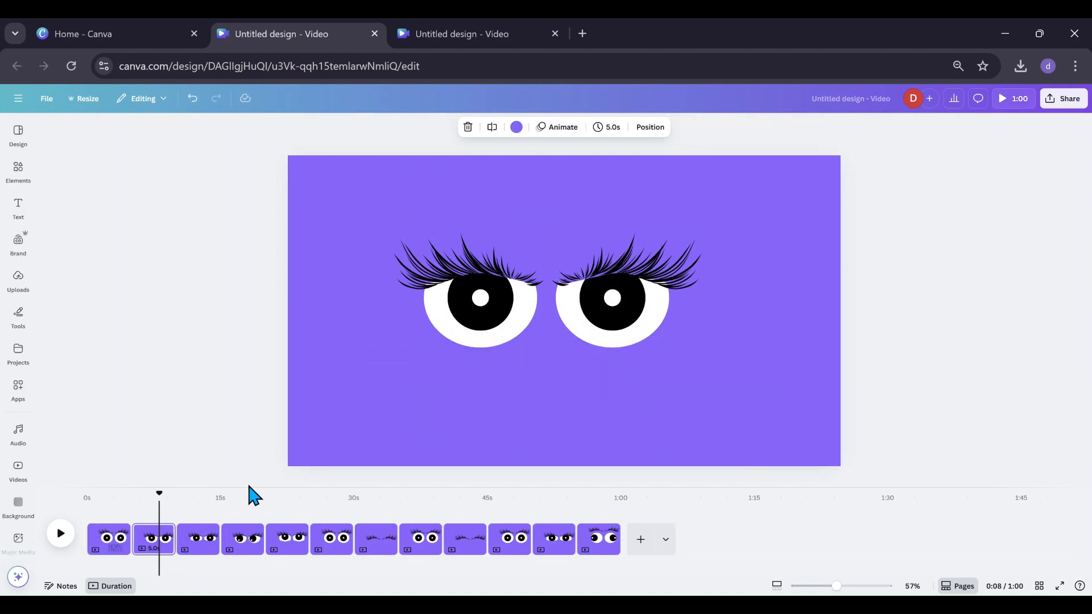
left_click(19, 215)
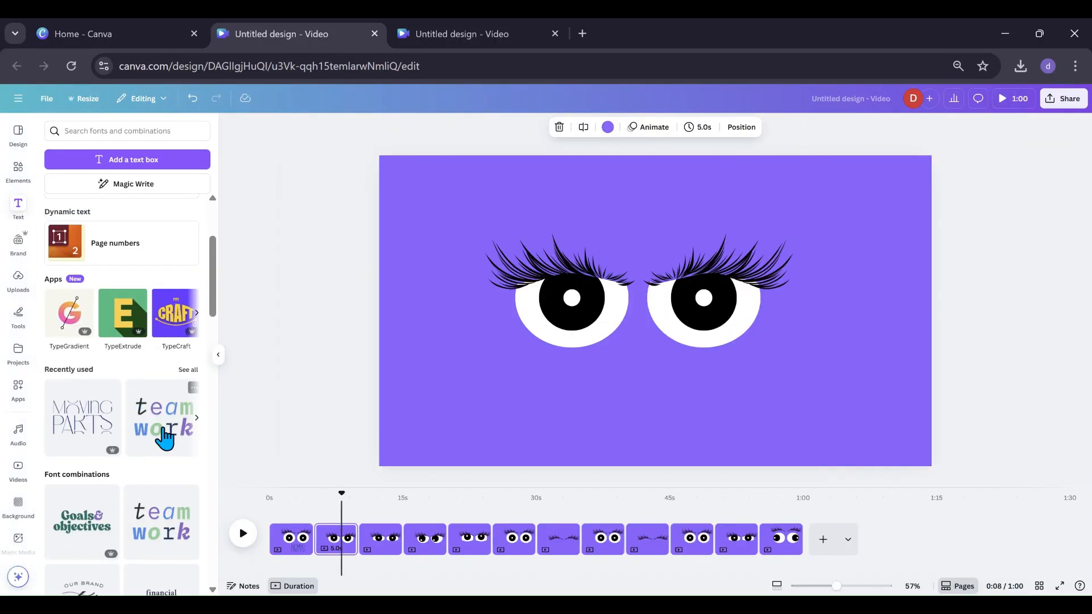
left_click(97, 517)
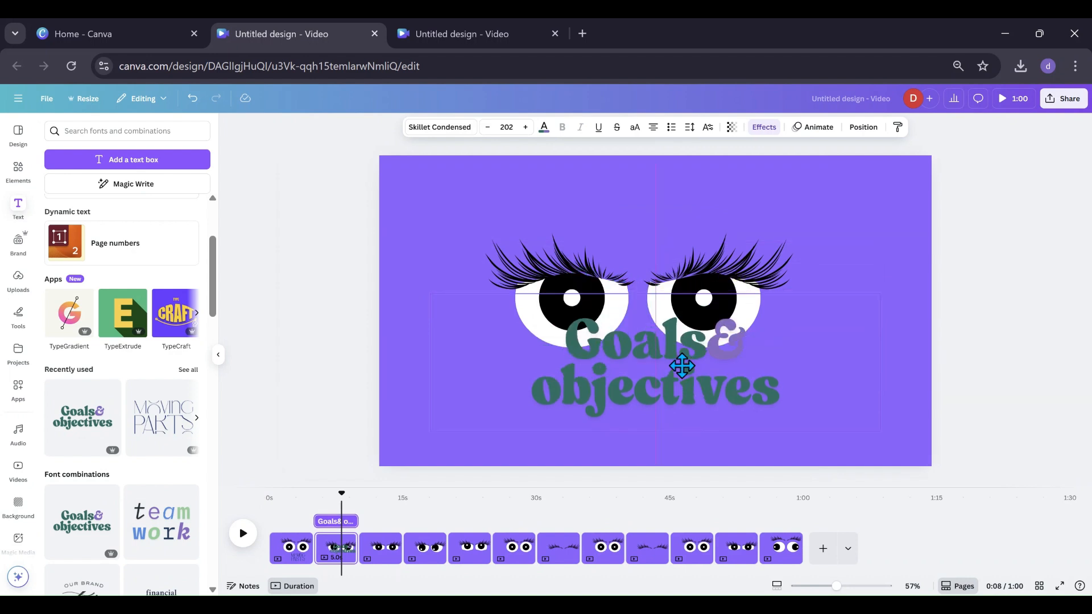
left_click_drag(879, 305, 762, 378)
mouse_move(638, 409)
left_mouse_down()
mouse_move(671, 395)
mouse_move(659, 405)
left_mouse_up()
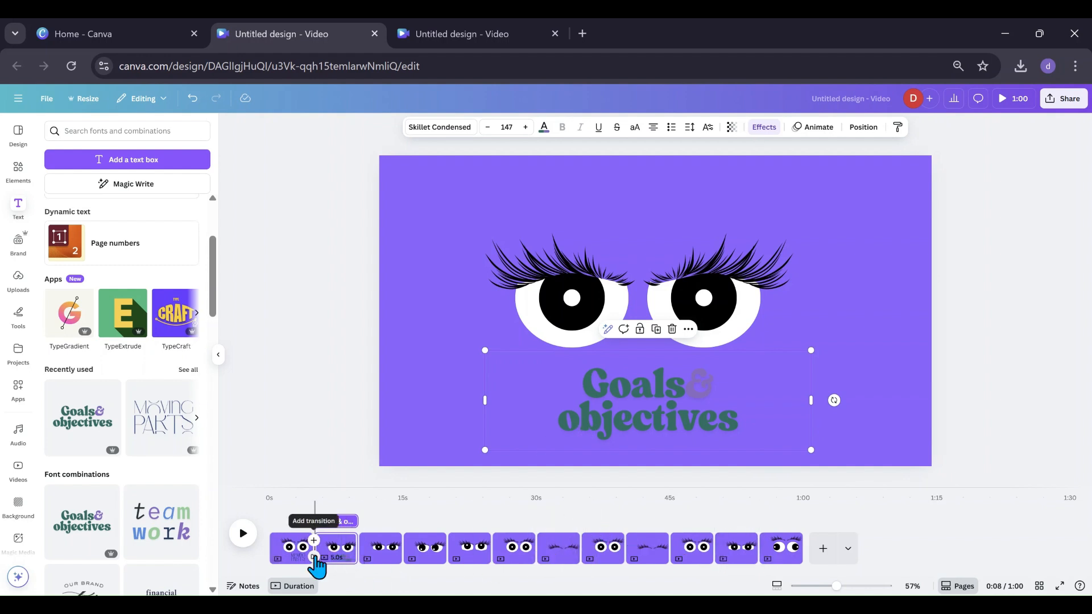
Add a Match & Move transition between the first two pages and apply it between all pages.
left_click(310, 556)
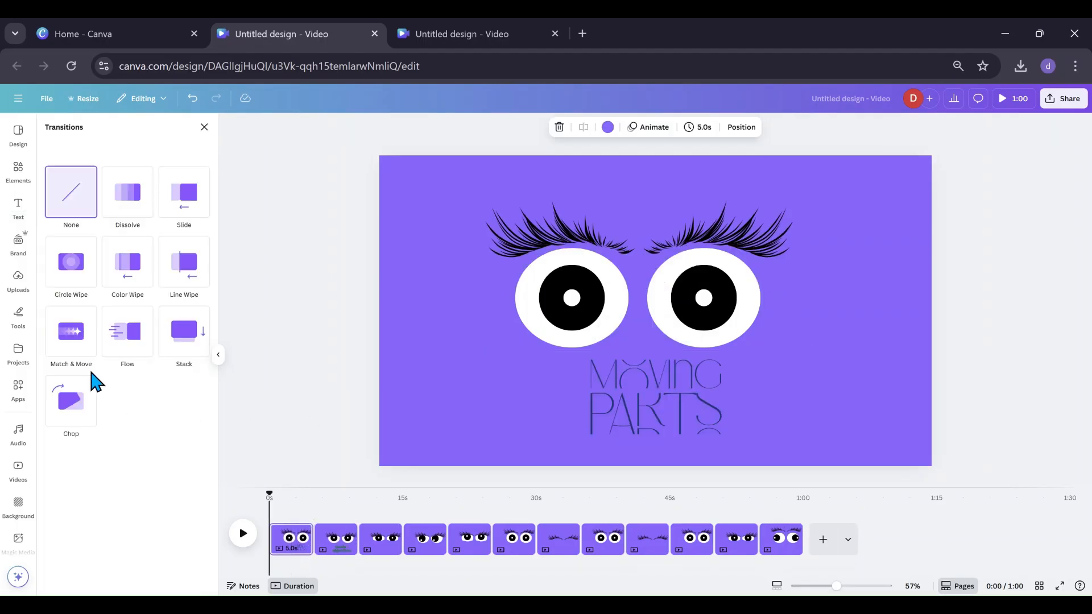
left_click(78, 346)
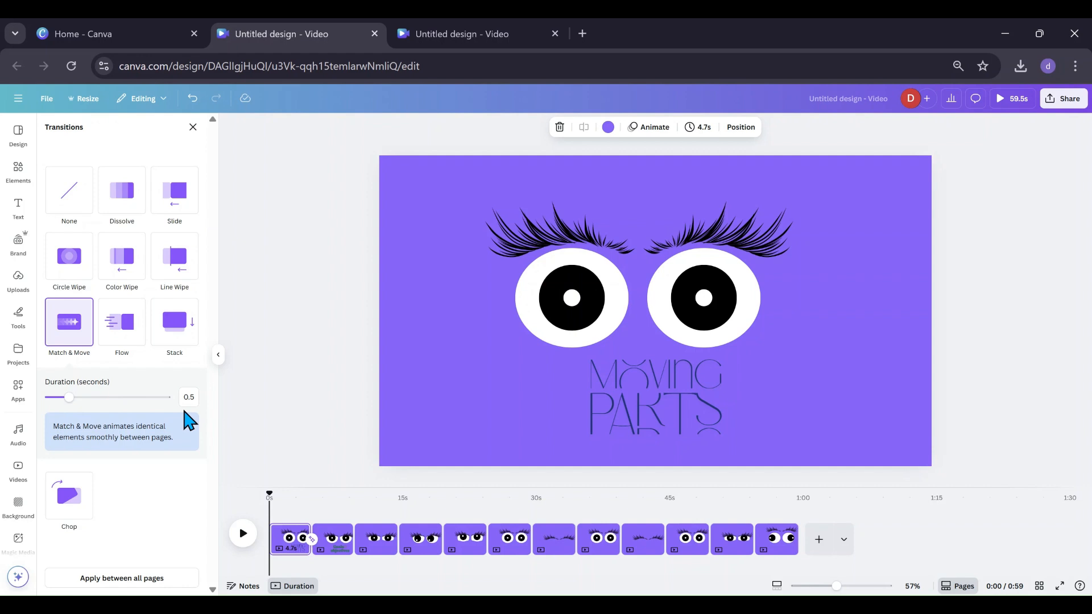
left_click(134, 577)
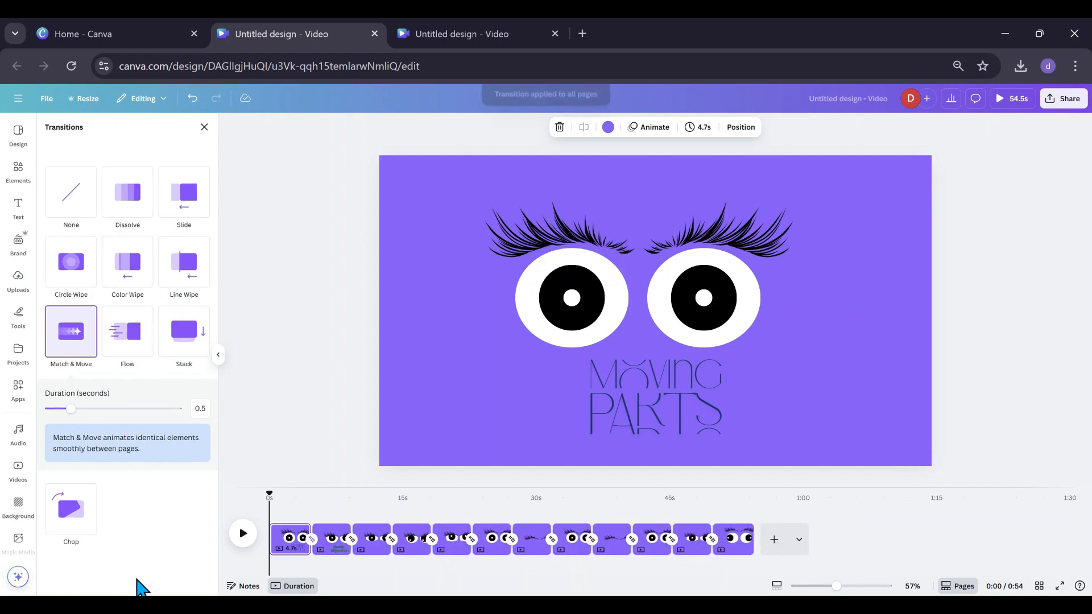
Set the page timing to 1.0 second and apply it to all 12 pages.
left_click(704, 134)
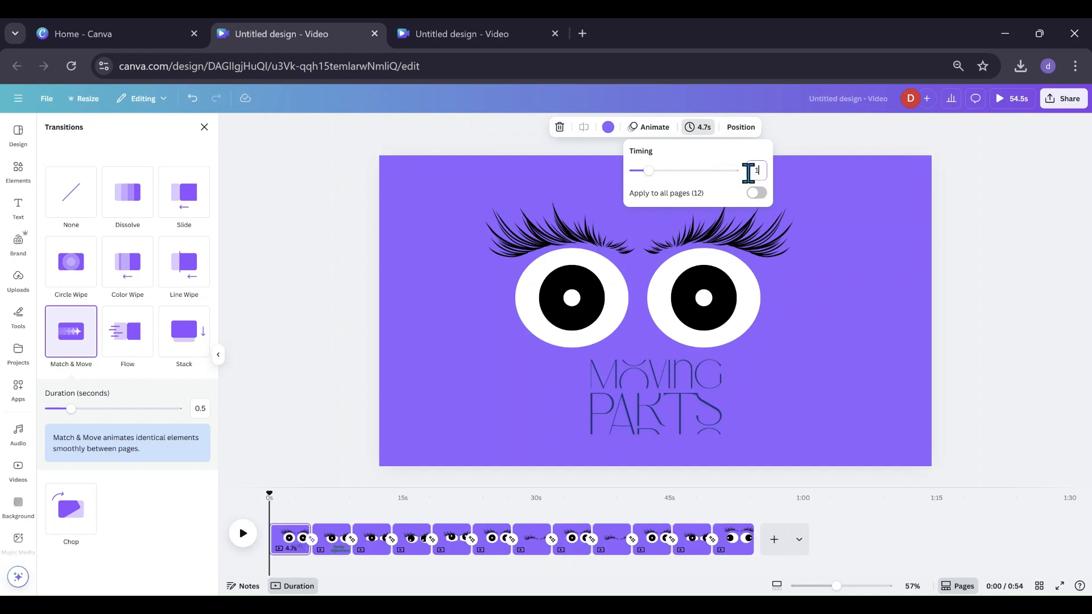
type("1")
key("Return")
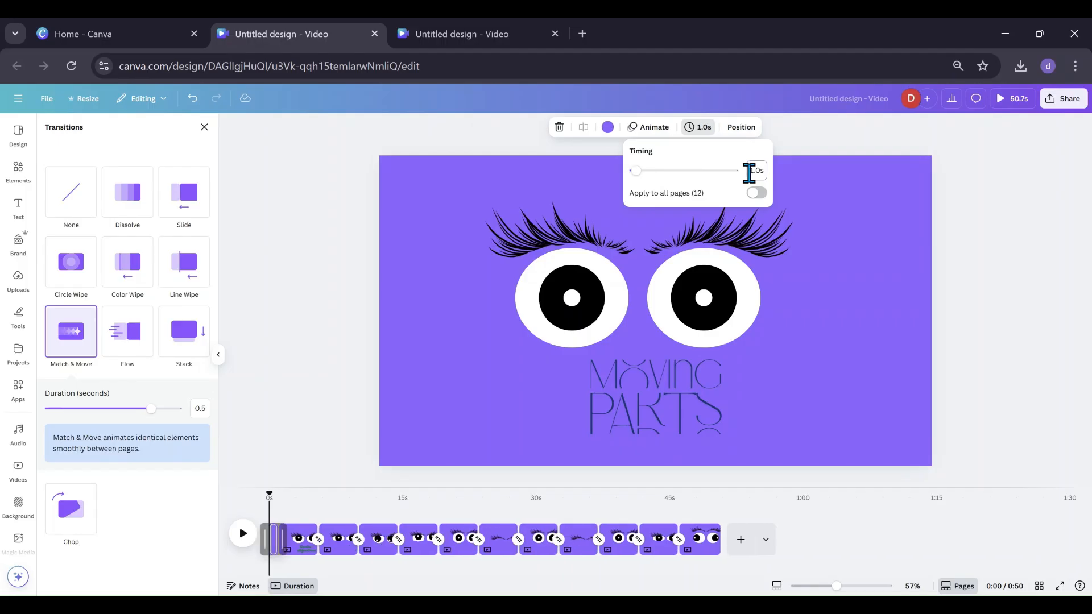
left_click(757, 194)
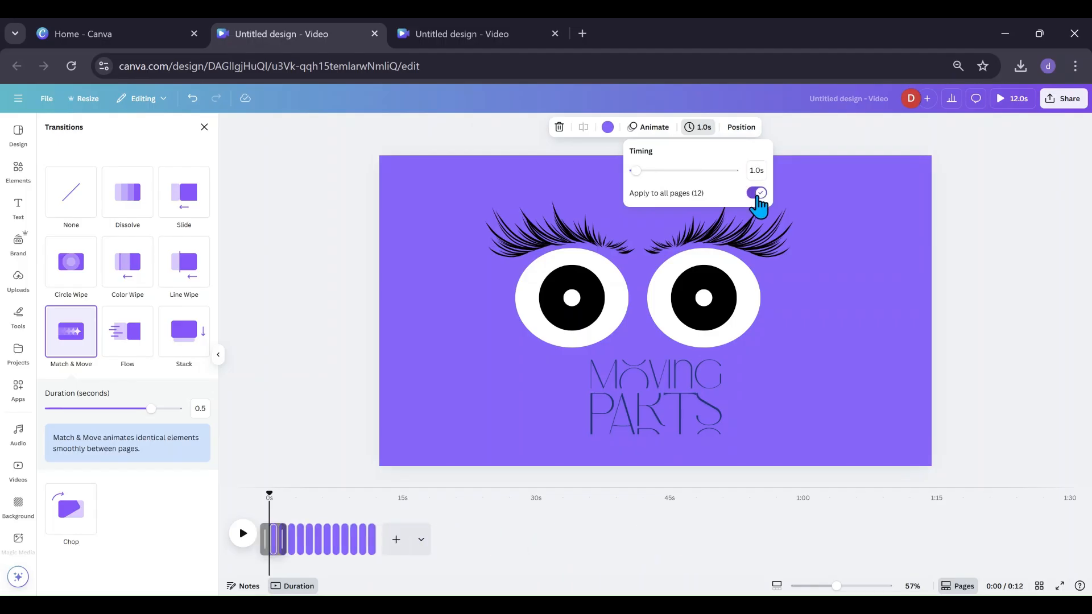
Close the timing and transition settings, enlarge the timeline thumbnails to 204% and play the animation.
left_click(313, 349)
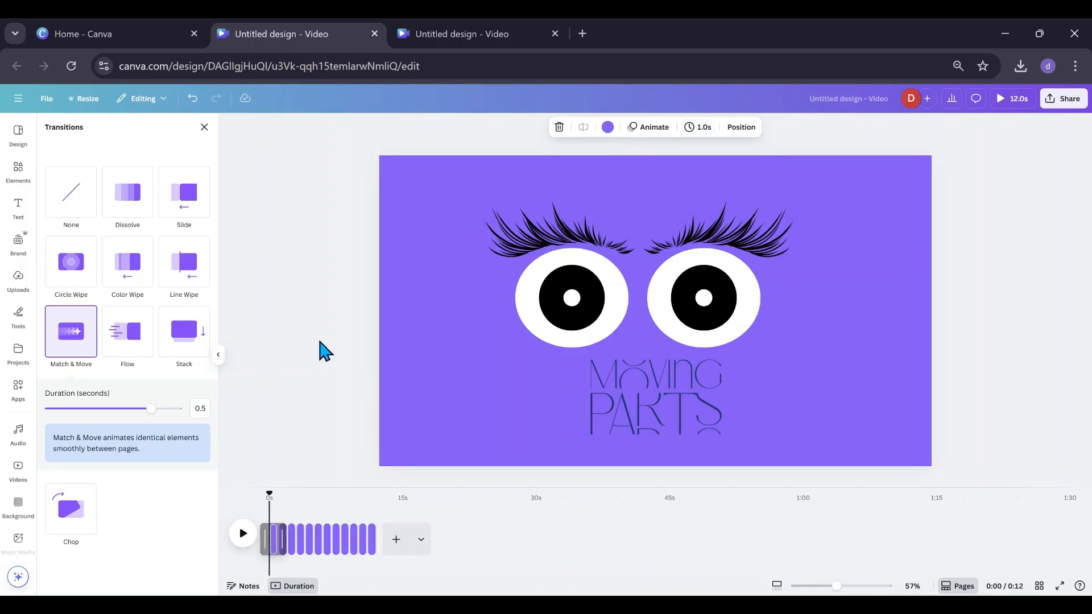
left_click(218, 355)
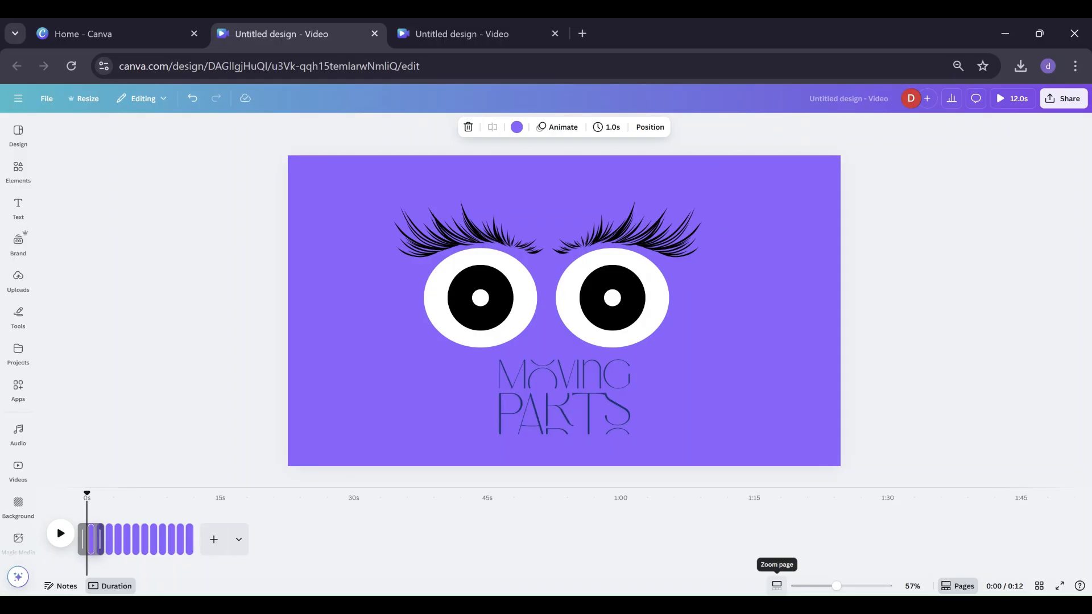
left_click(777, 585)
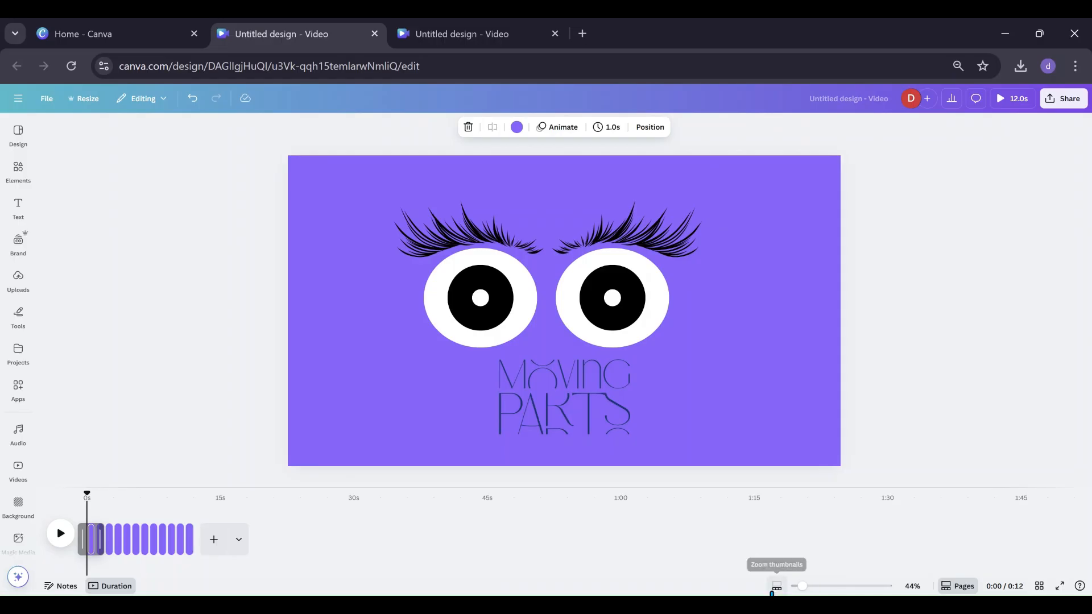
left_click_drag(801, 586, 832, 592)
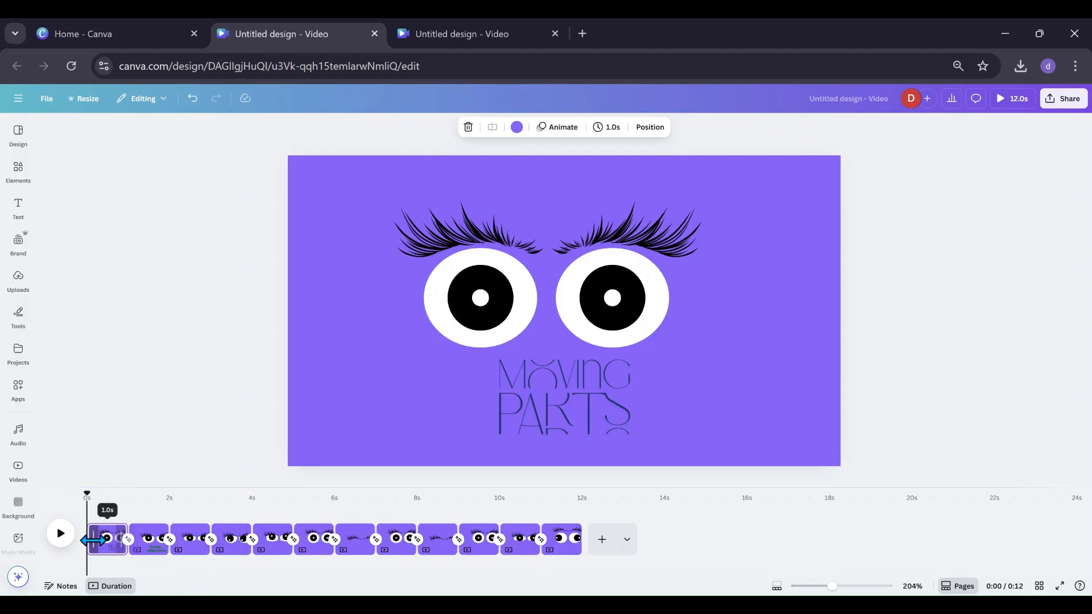
left_click(62, 545)
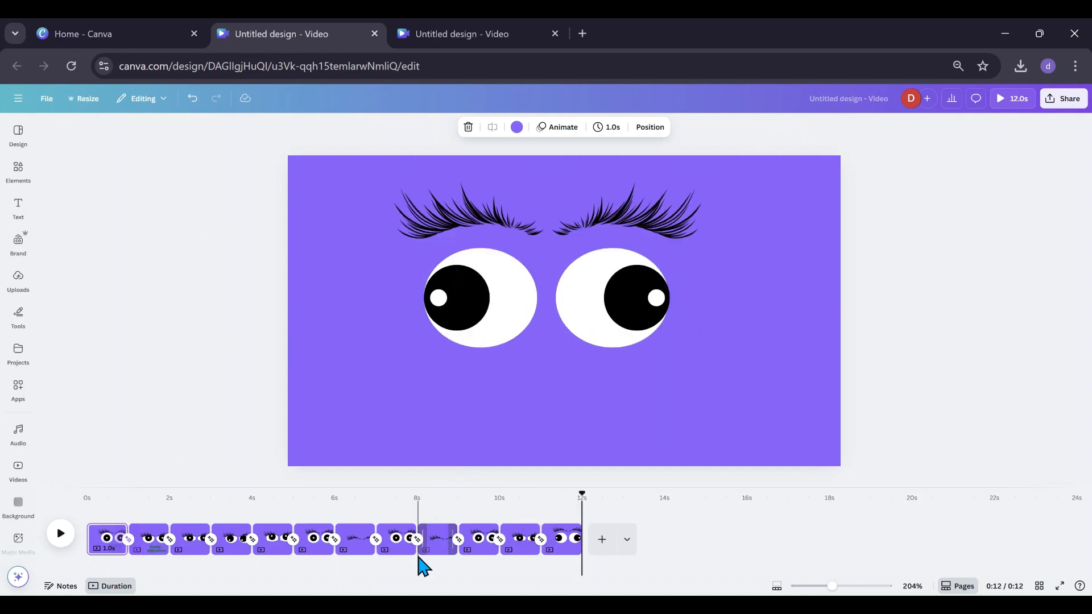
Shorten the sixth through ninth pages for quicker blinks, with the ninth page at 0.4 seconds, and play the animation.
left_click(401, 566)
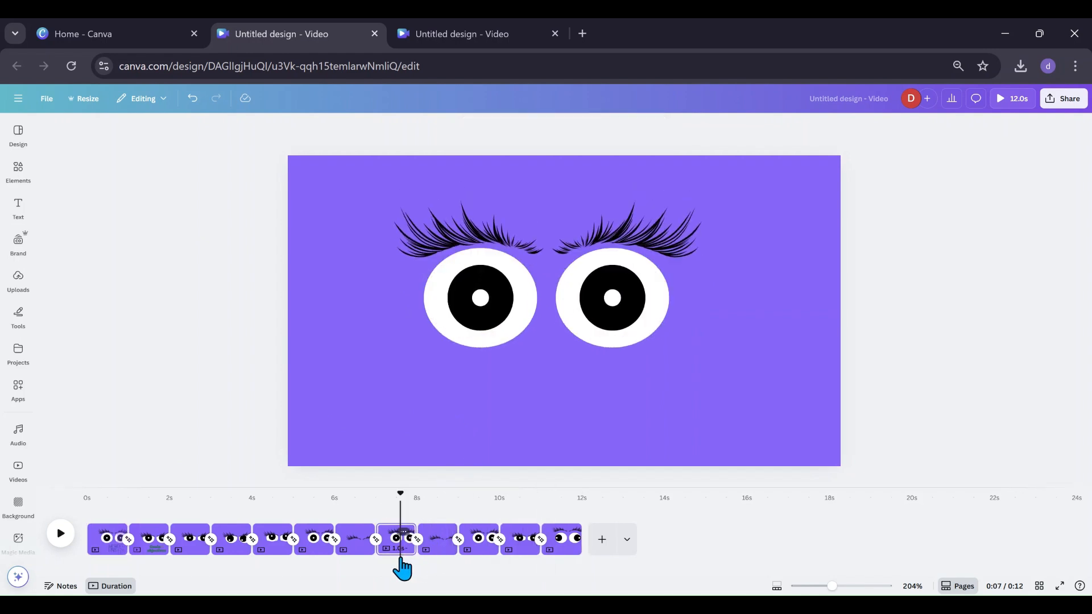
left_click(315, 565)
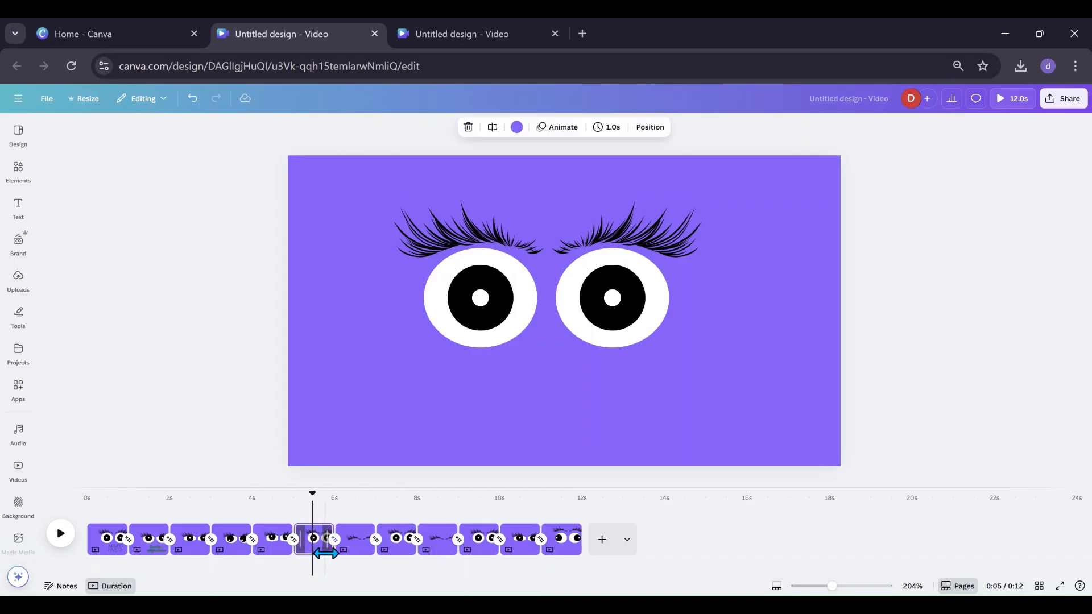
left_click(327, 556)
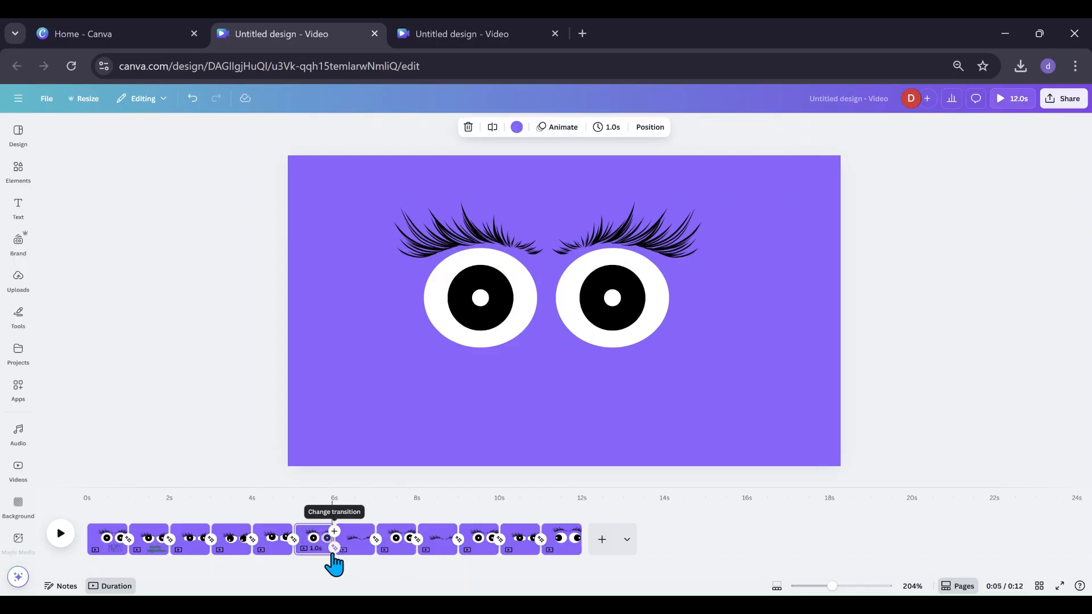
left_click_drag(325, 551, 348, 552)
left_click(341, 563)
left_click(361, 563)
left_click(382, 562)
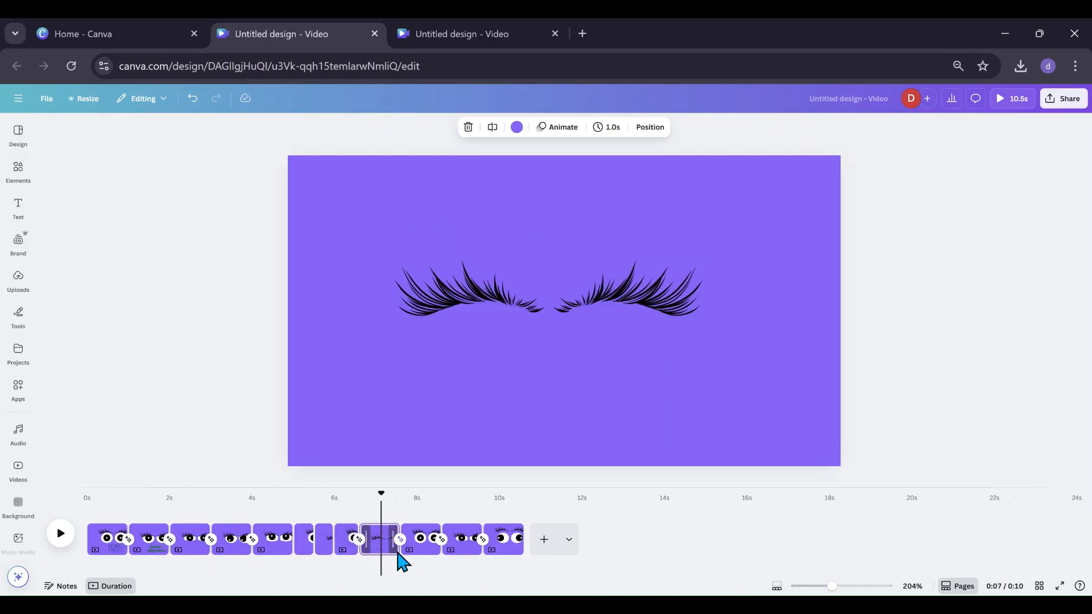
left_click_drag(399, 555, 372, 555)
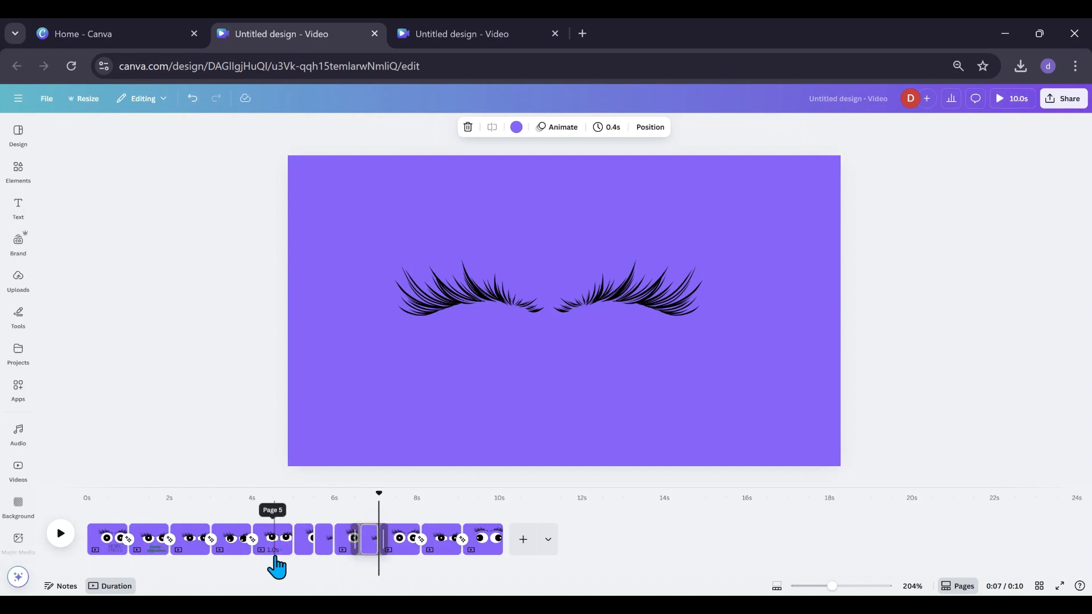
left_click(275, 560)
left_click(61, 534)
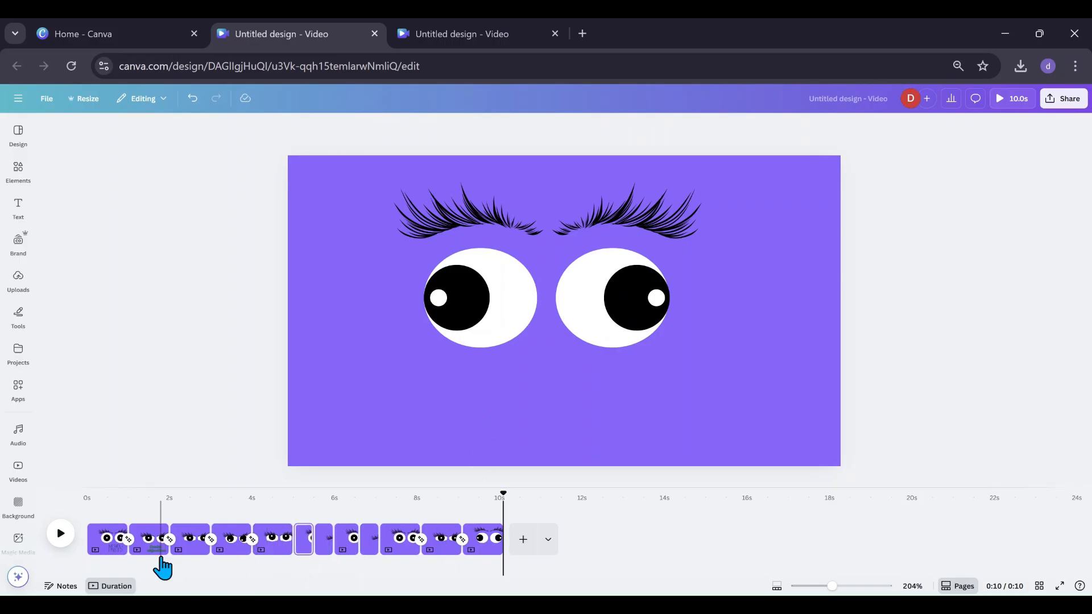
Duplicate the fifth page and move the copy to the end of the timeline.
left_click(195, 562)
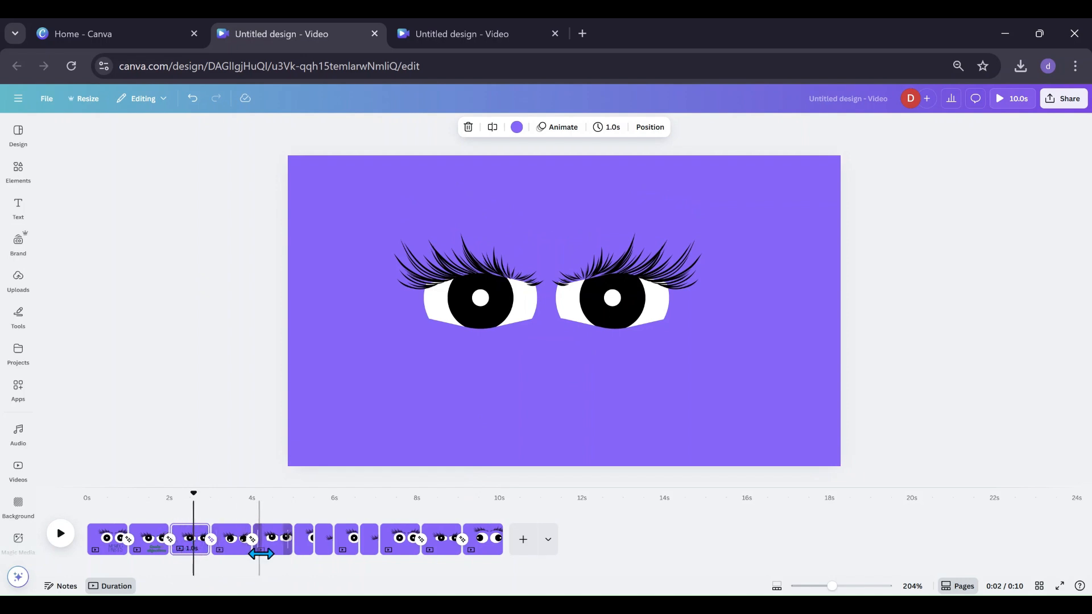
left_click(279, 561)
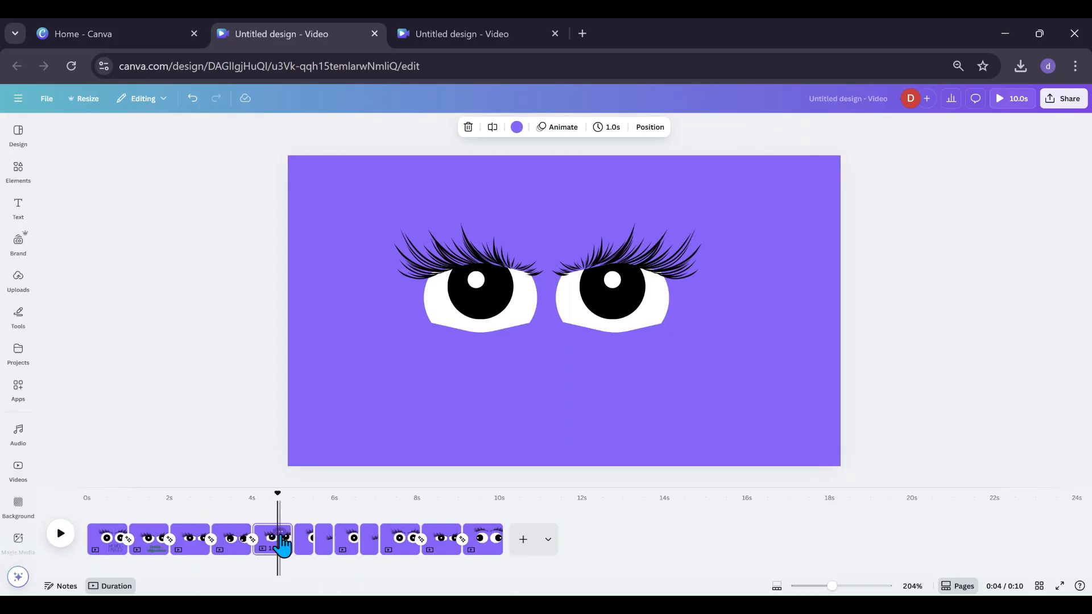
right_click(282, 545)
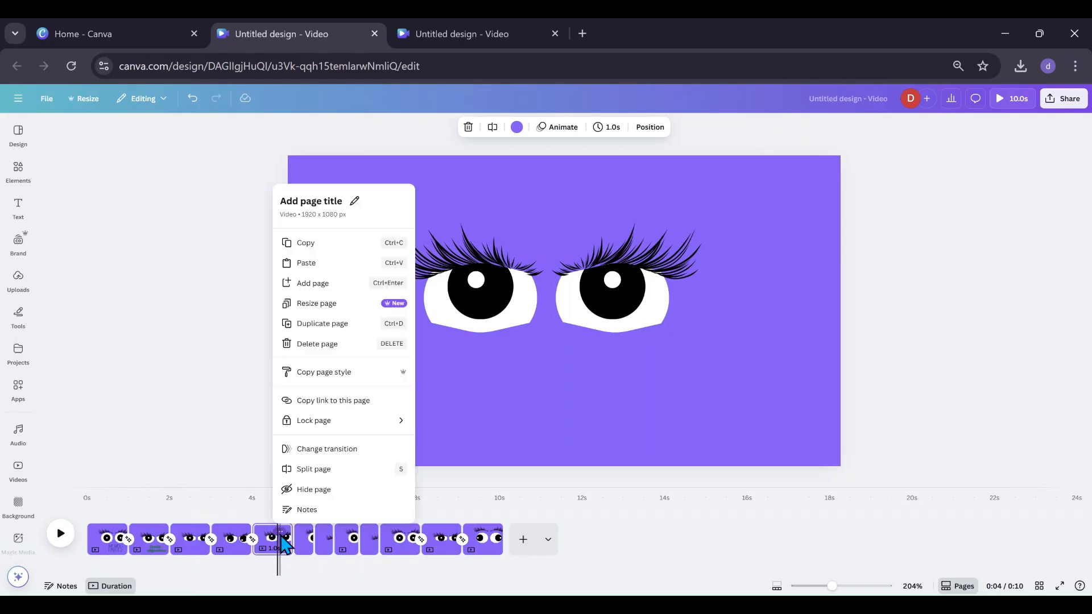
left_click(307, 323)
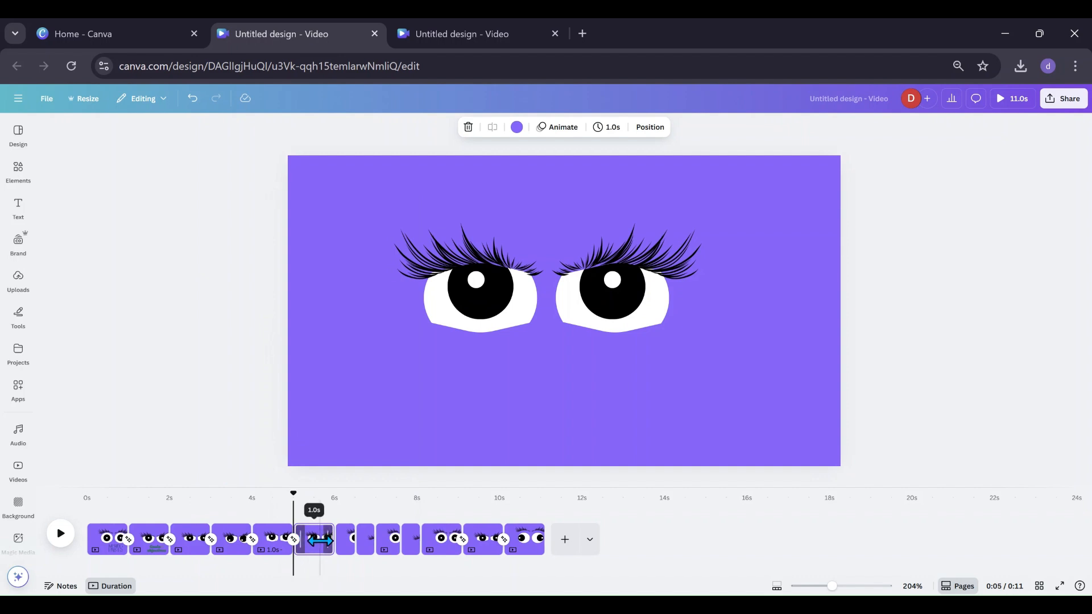
left_click_drag(314, 554, 556, 558)
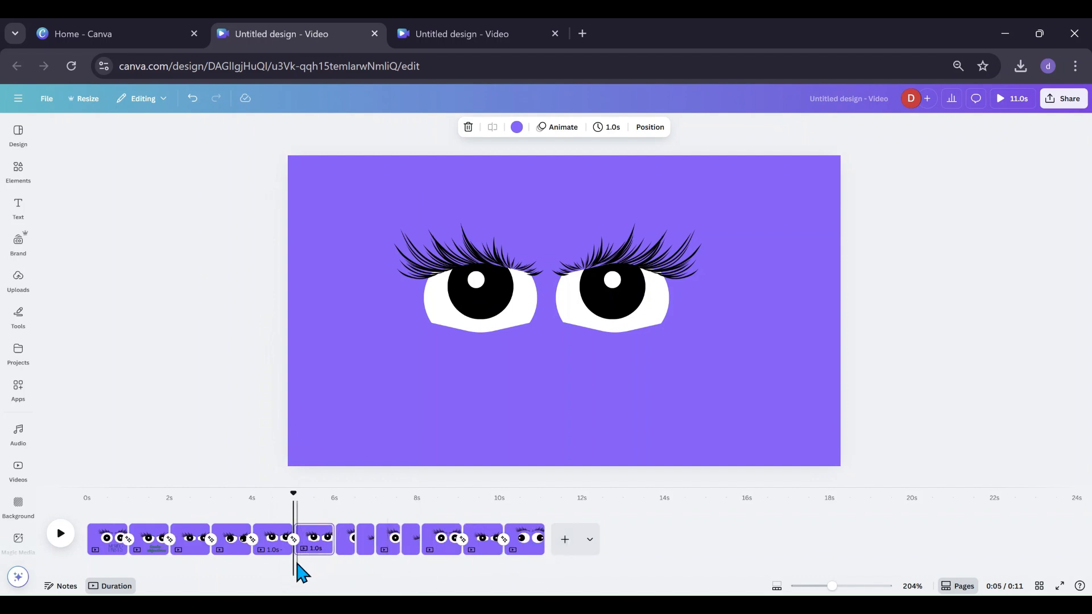
left_click_drag(315, 560, 549, 549)
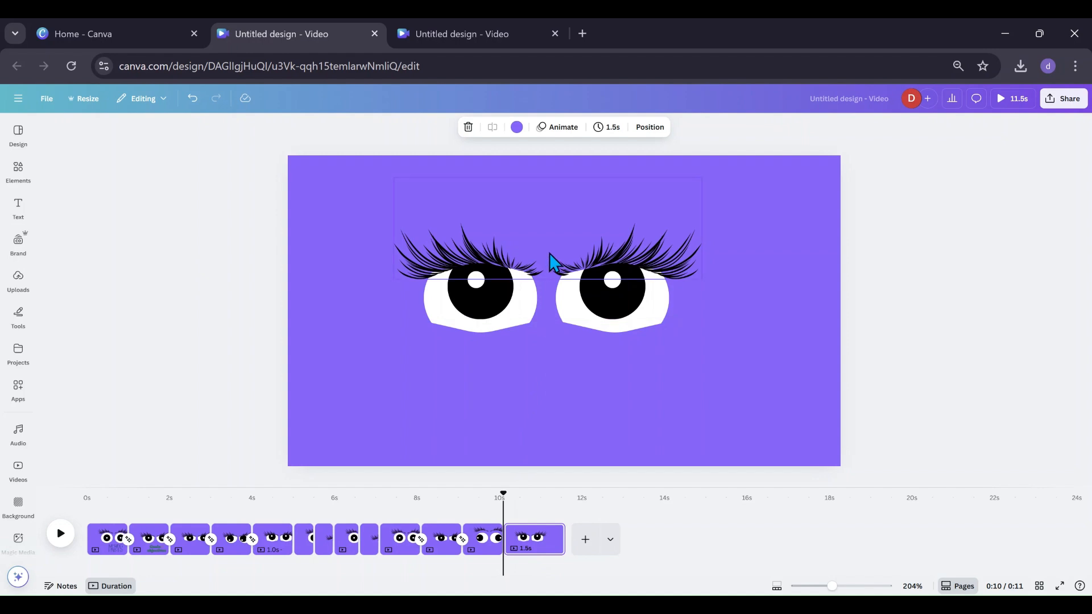
Raise the eyelash group above the eyes on the last page and shorten that page to 0.8 seconds.
left_click_drag(550, 253, 547, 230)
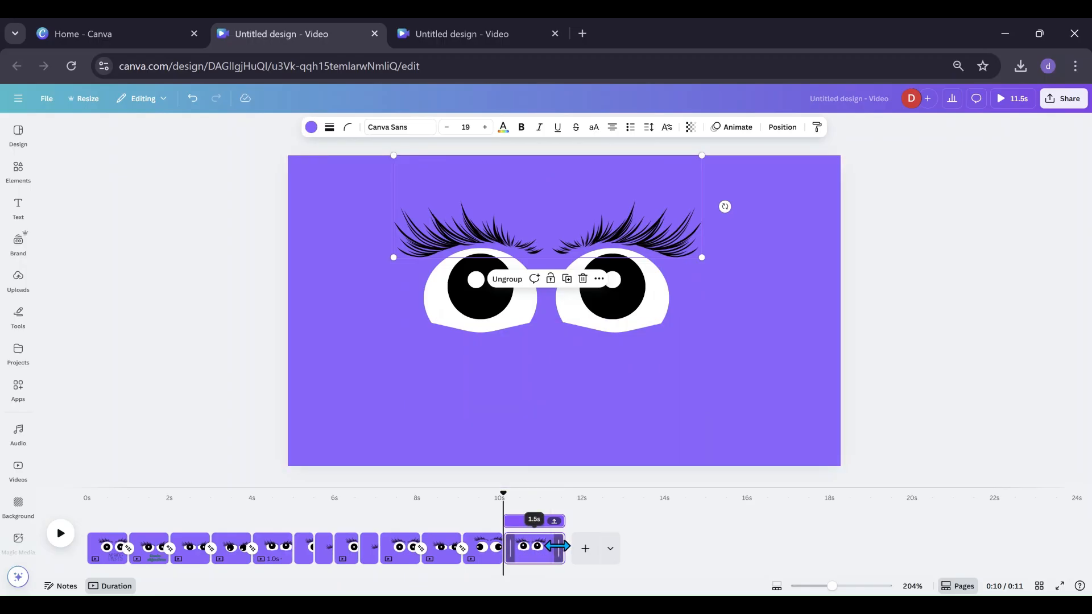
left_click_drag(557, 546, 538, 547)
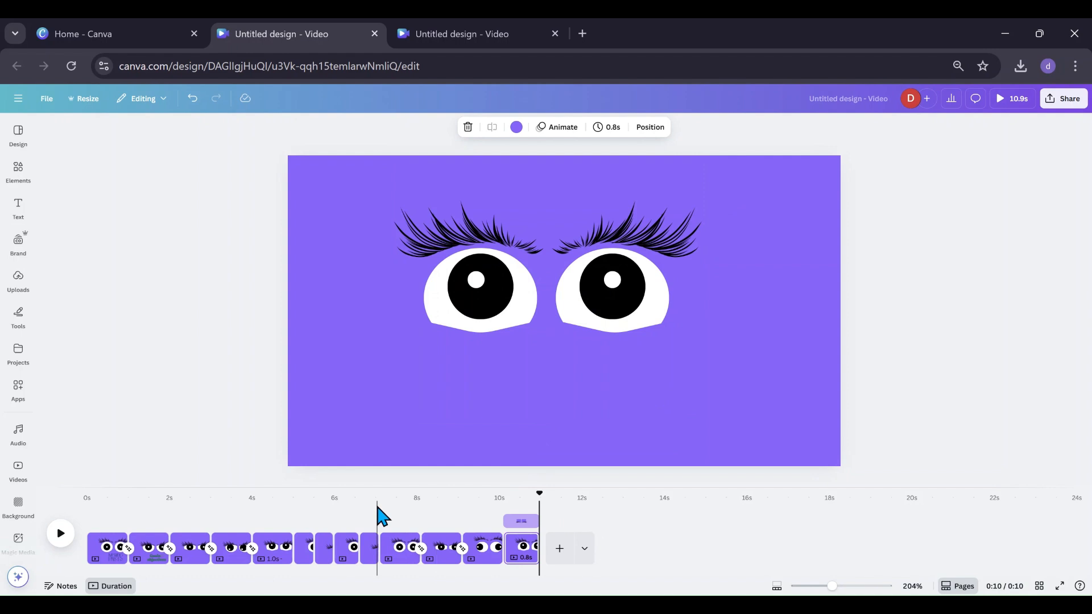
Trim the "Moving Parts" text to the first page's duration and "Goals & objectives" to the second page's, and play the animation.
left_click(113, 557)
left_click(521, 436)
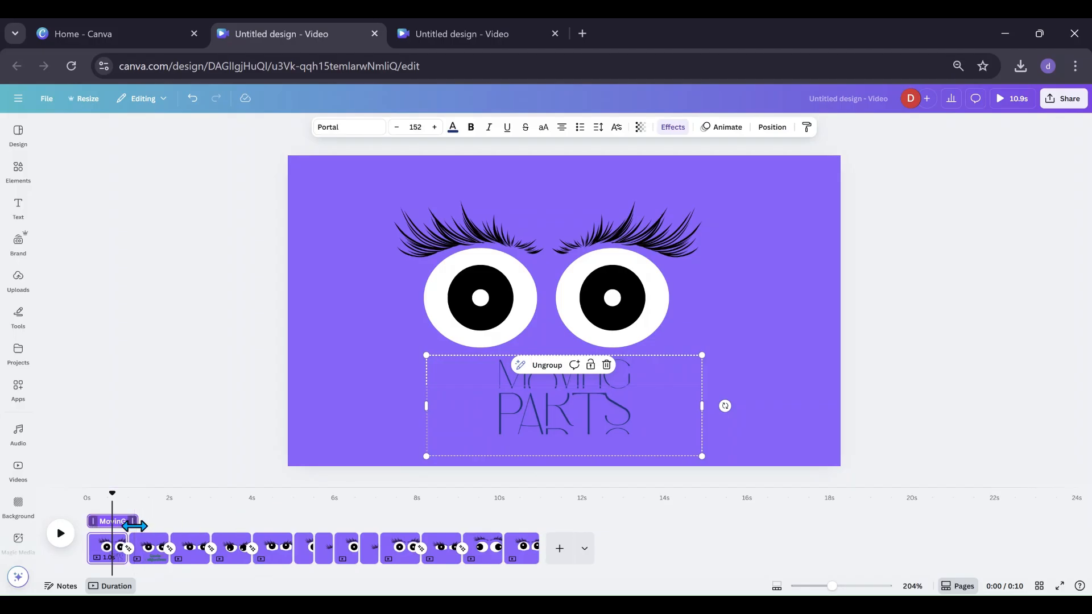
left_click_drag(135, 526, 126, 528)
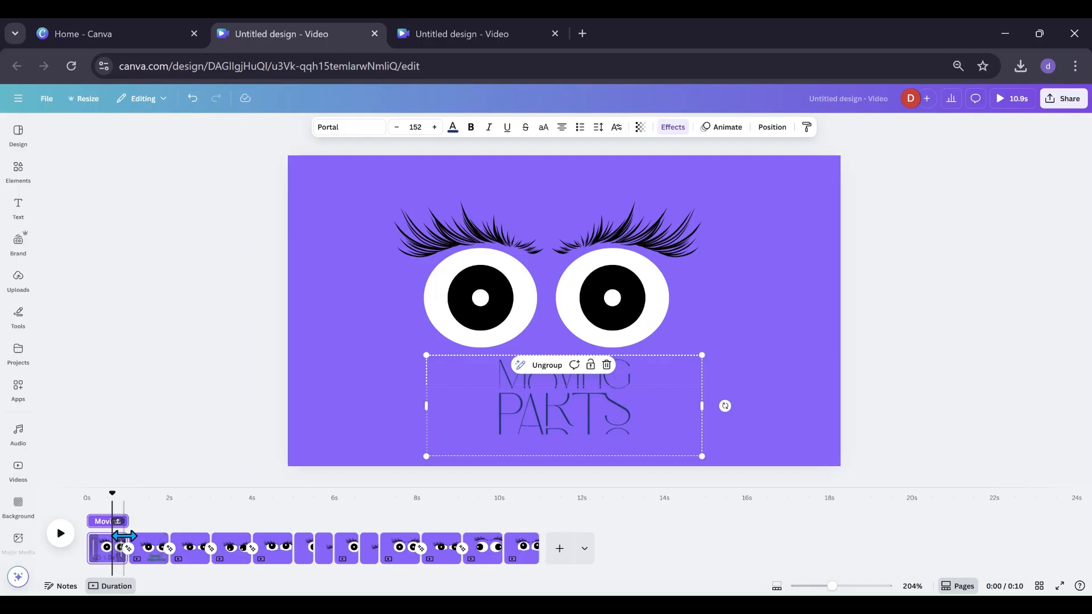
left_click(147, 562)
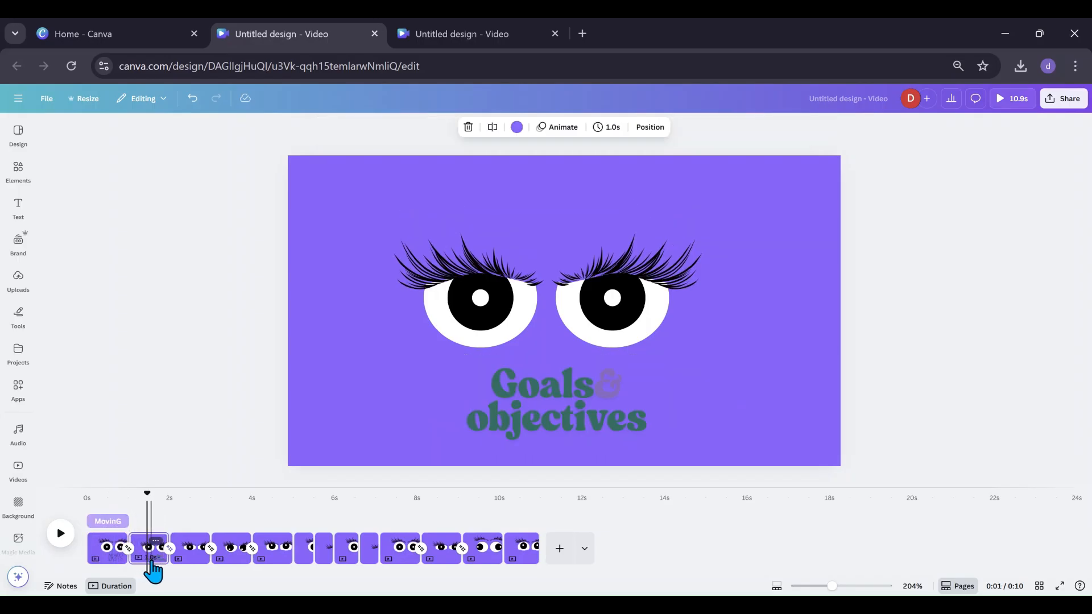
left_click(534, 412)
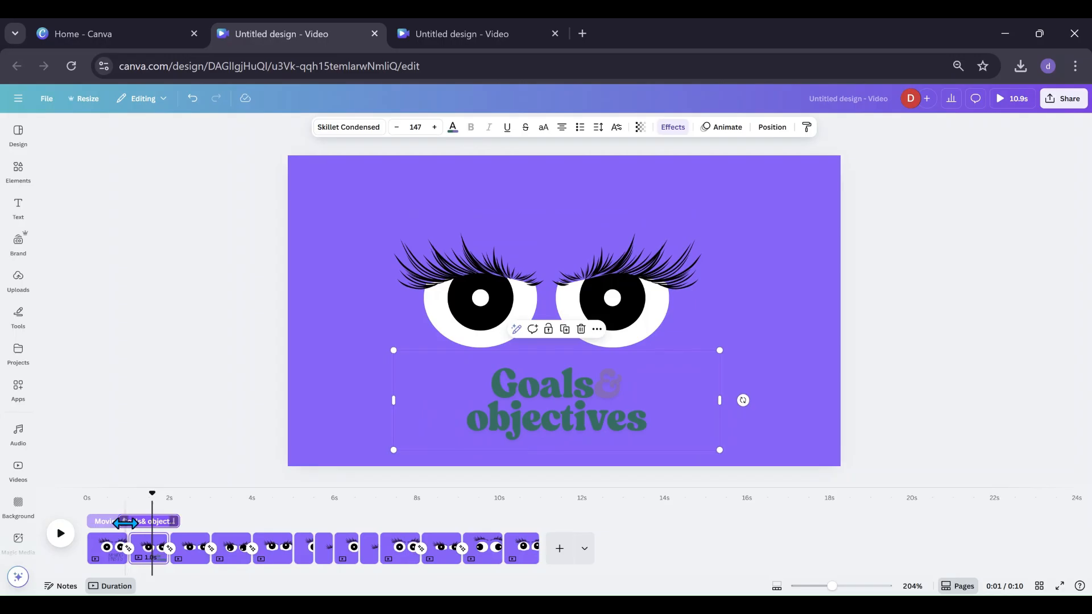
left_click_drag(124, 523, 165, 525)
left_click(103, 563)
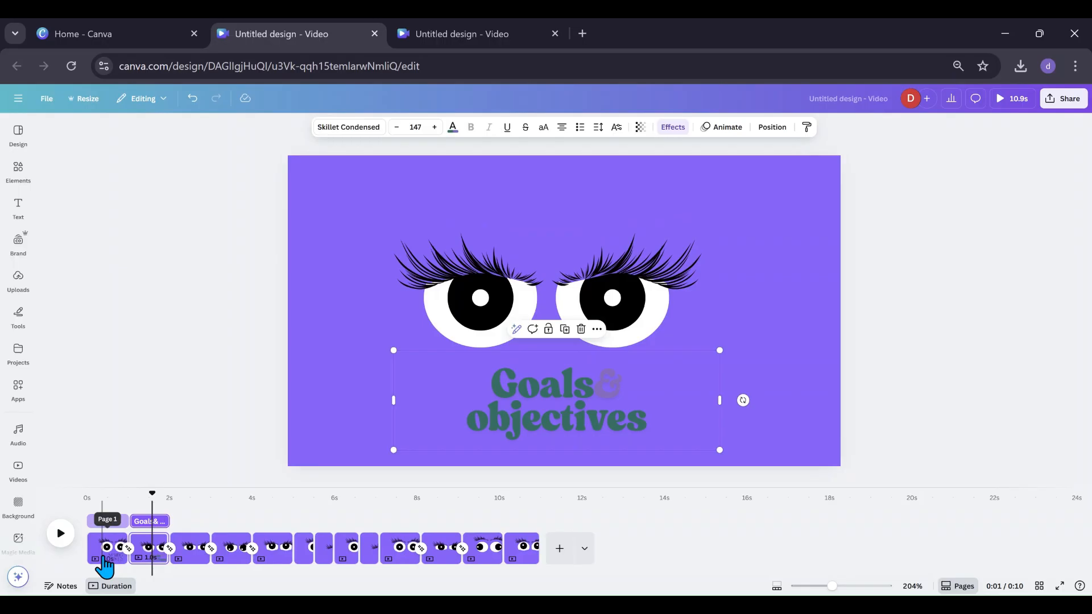
left_click(61, 537)
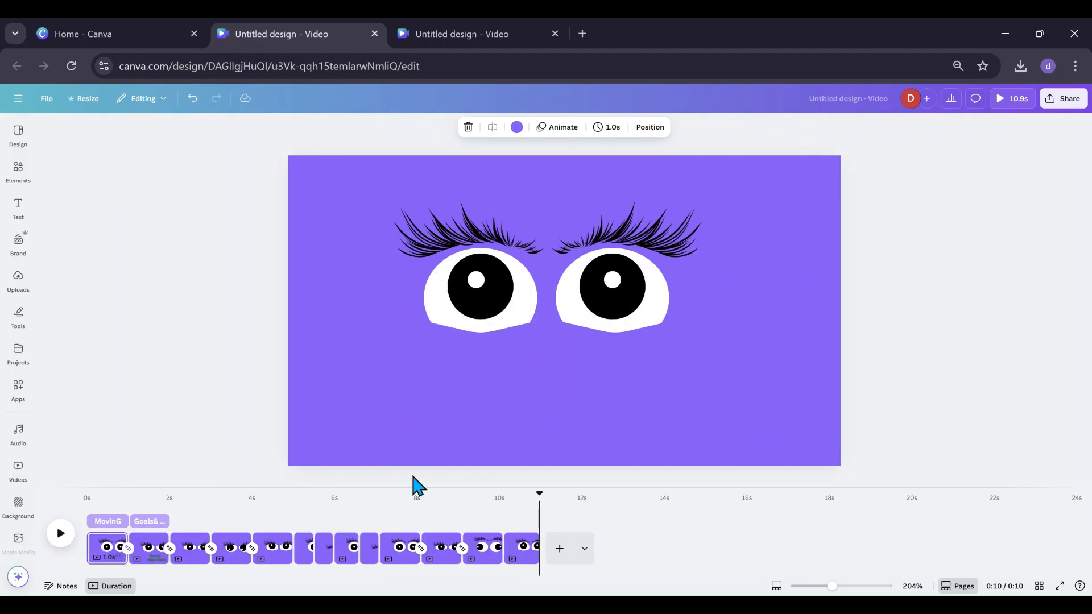
Add a Match & Move transition between the last two pages and play the animation.
left_click(502, 540)
left_click(71, 356)
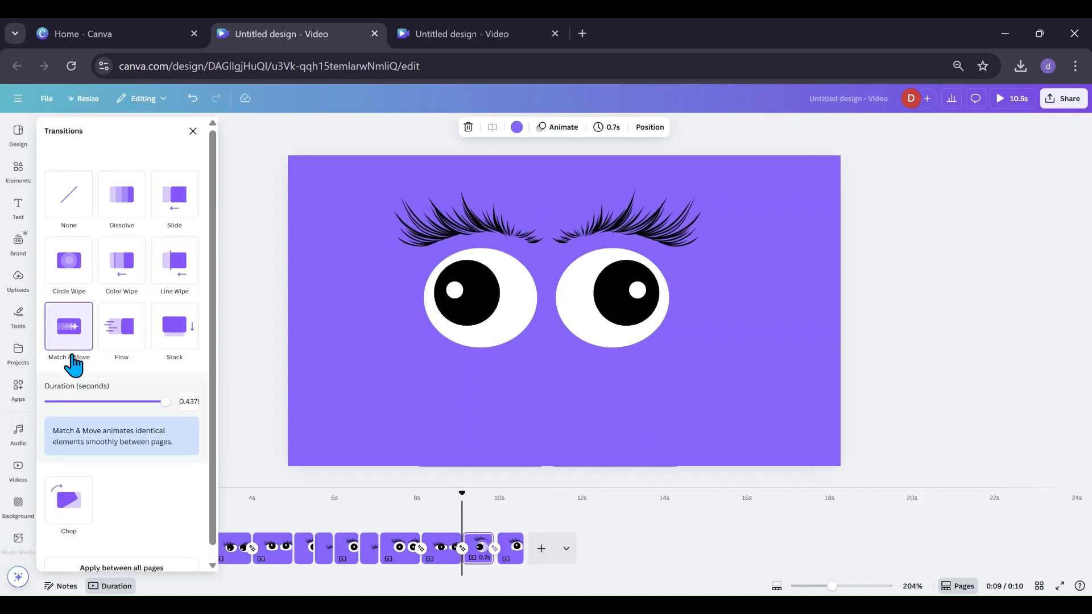
left_click(474, 563)
left_click(237, 465)
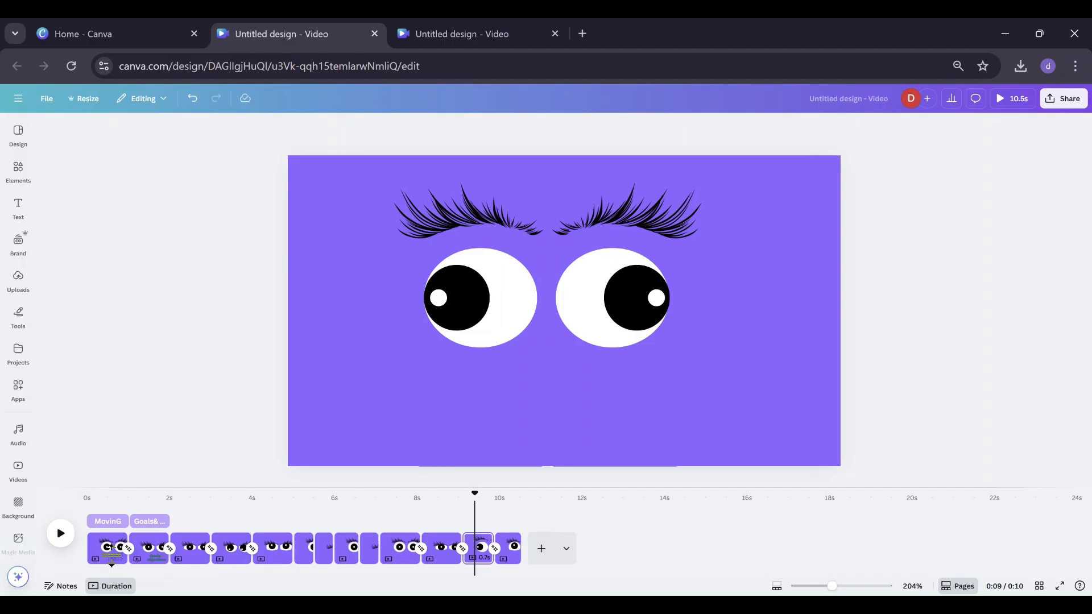
left_click(60, 532)
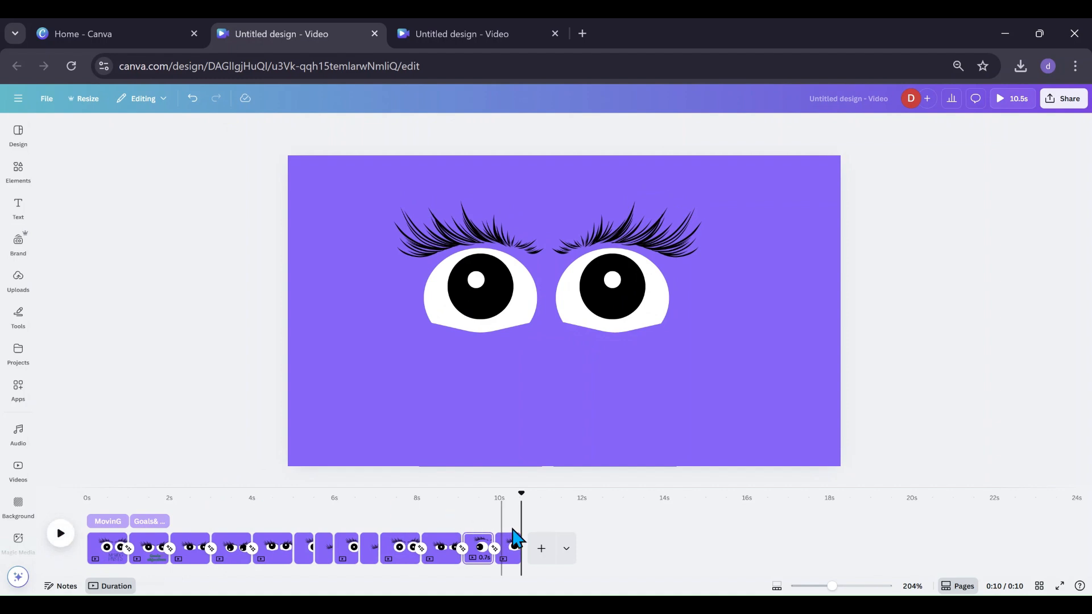
On the last page, move the left eye's pupil to its lower inner side and place its white highlight on the pupil's lower right.
left_click(480, 316)
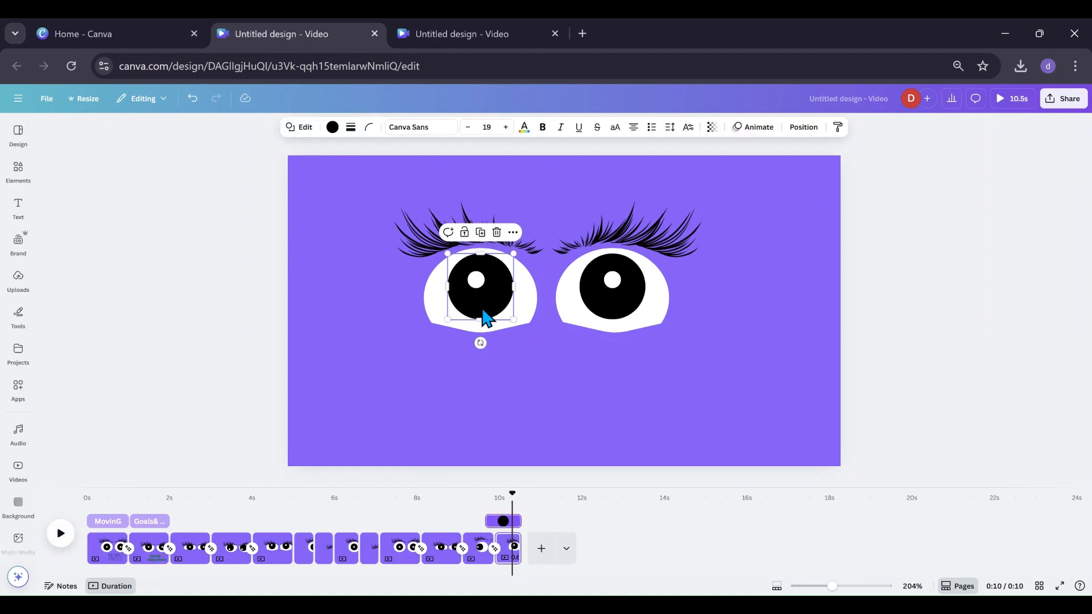
left_click_drag(480, 316, 481, 283)
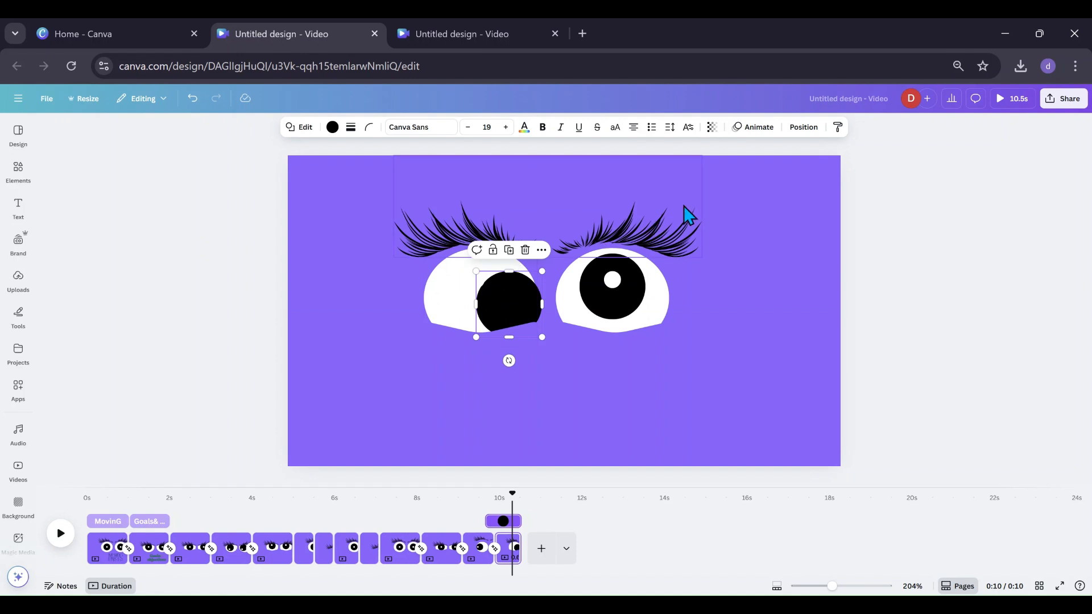
left_click(803, 127)
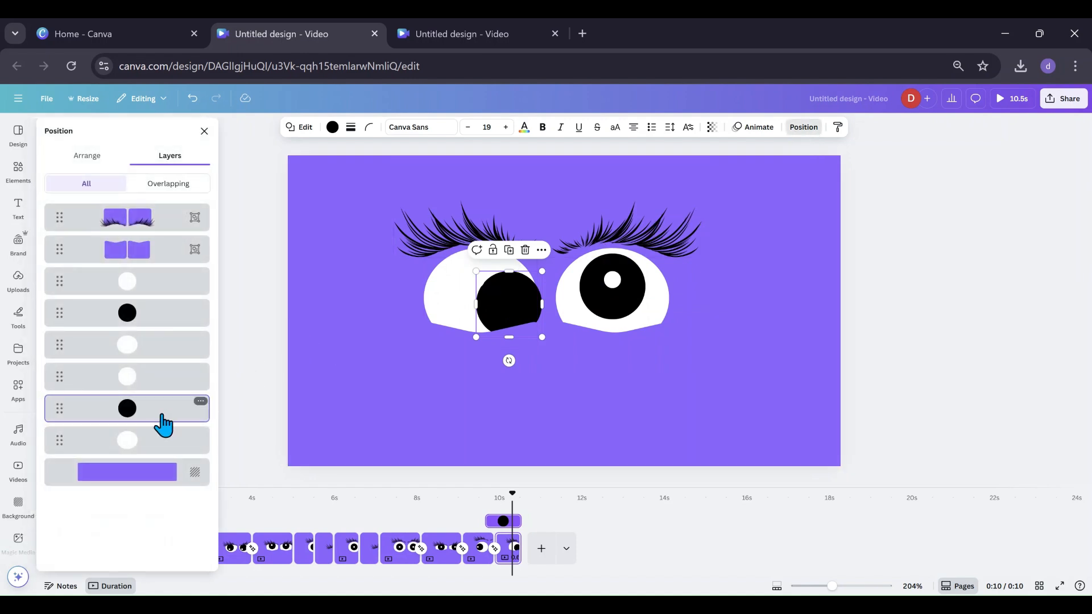
left_click(139, 447)
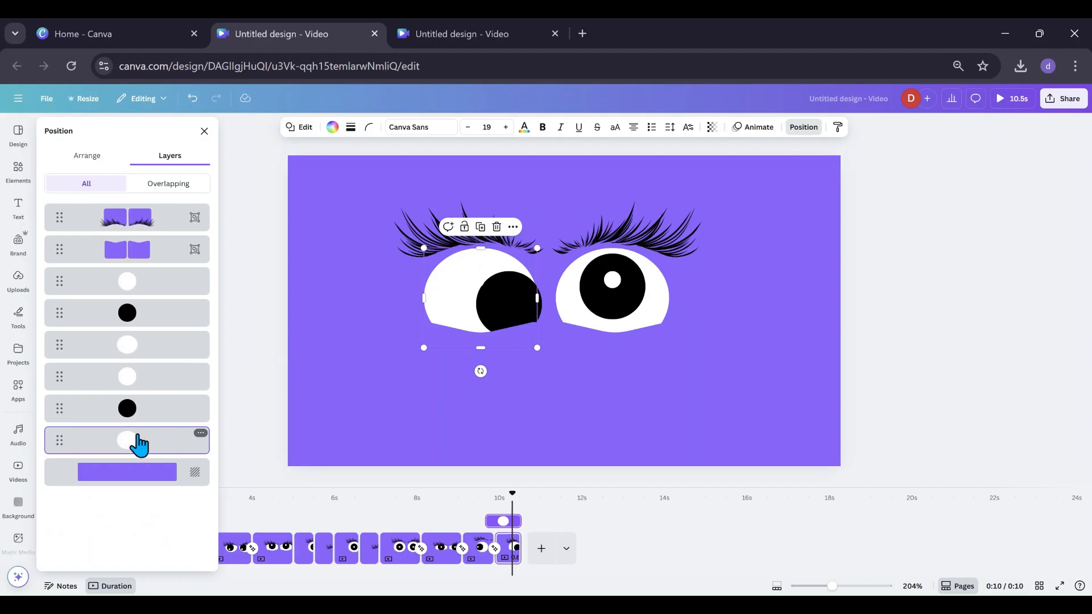
left_click(134, 349)
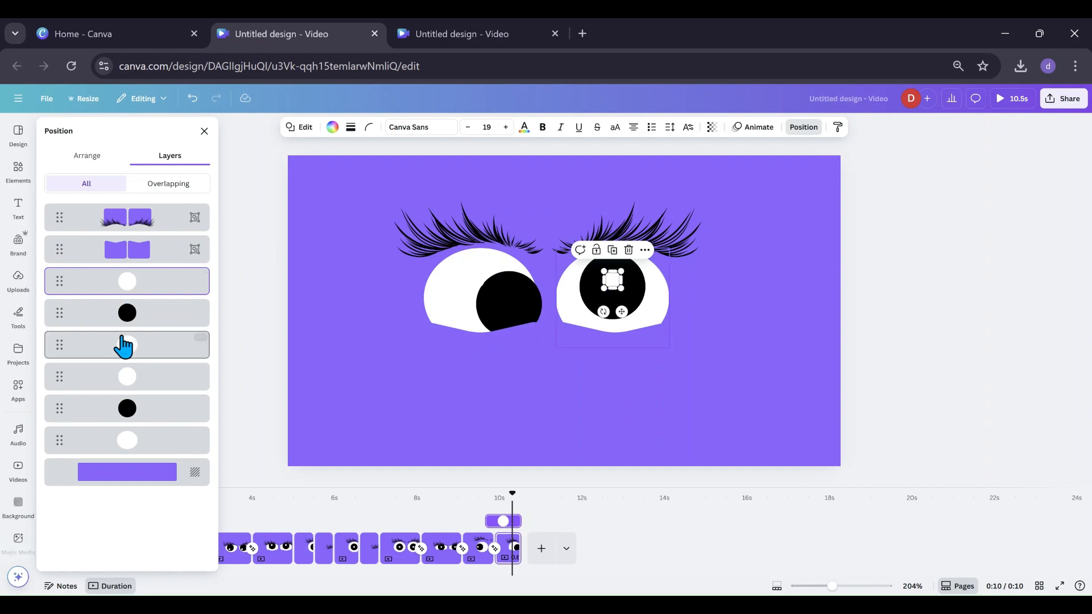
left_click(116, 381)
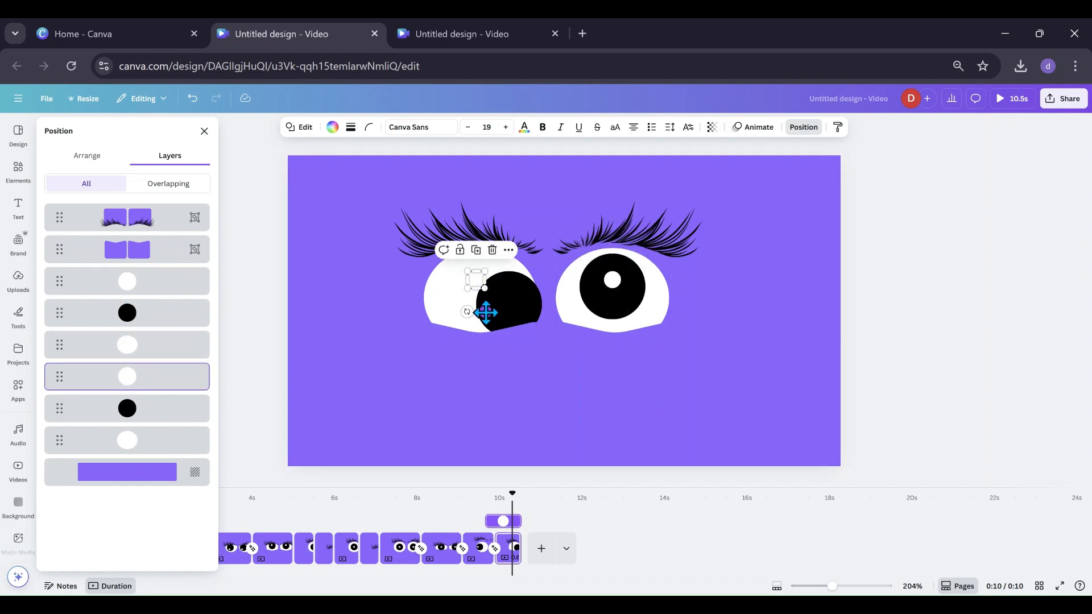
left_click_drag(488, 309, 524, 343)
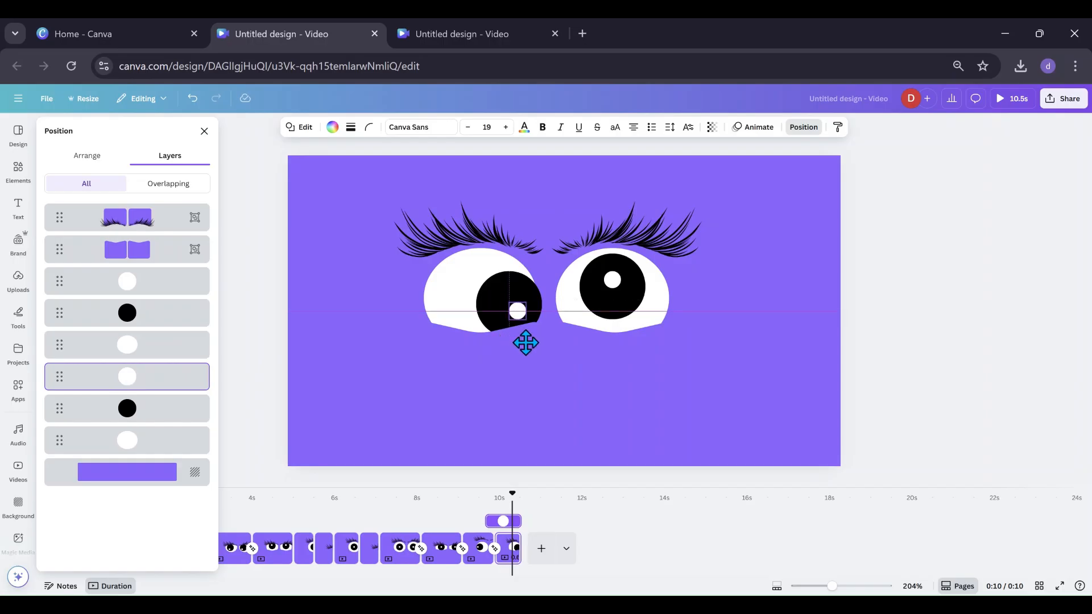
left_click(484, 313)
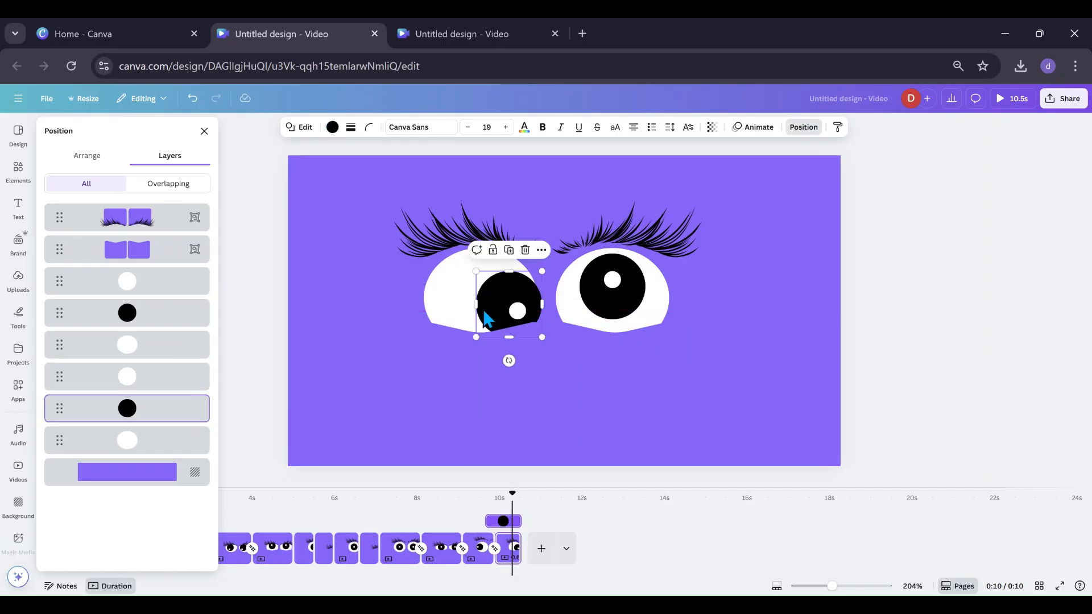
left_click_drag(484, 313, 476, 307)
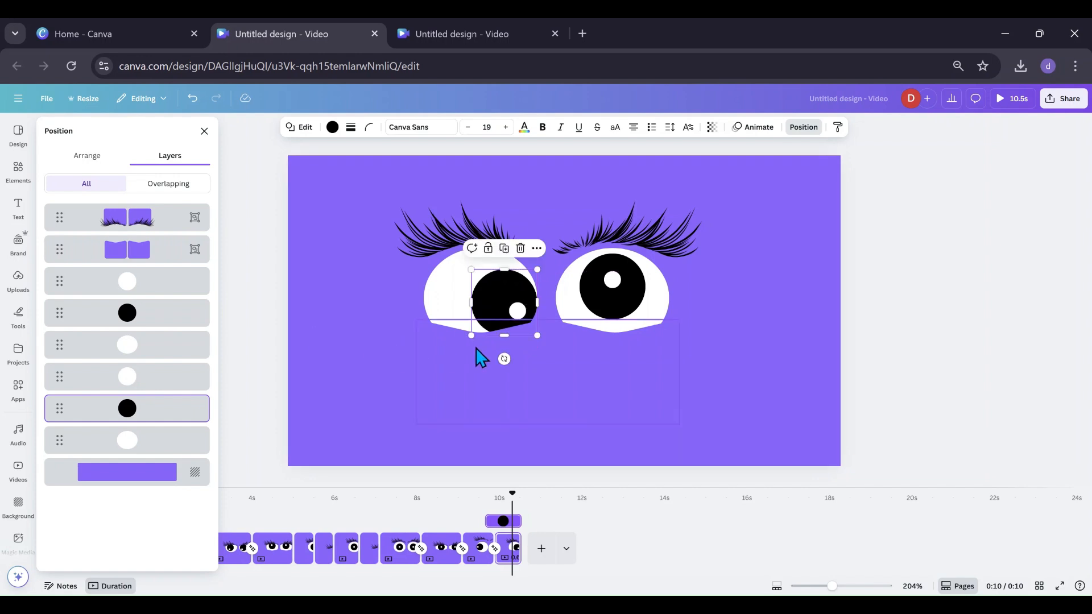
Move the right eye's pupil to its lower inner side, place its highlight on the pupil's lower left, and close the layers list.
left_click(614, 321)
left_click_drag(614, 321, 590, 327)
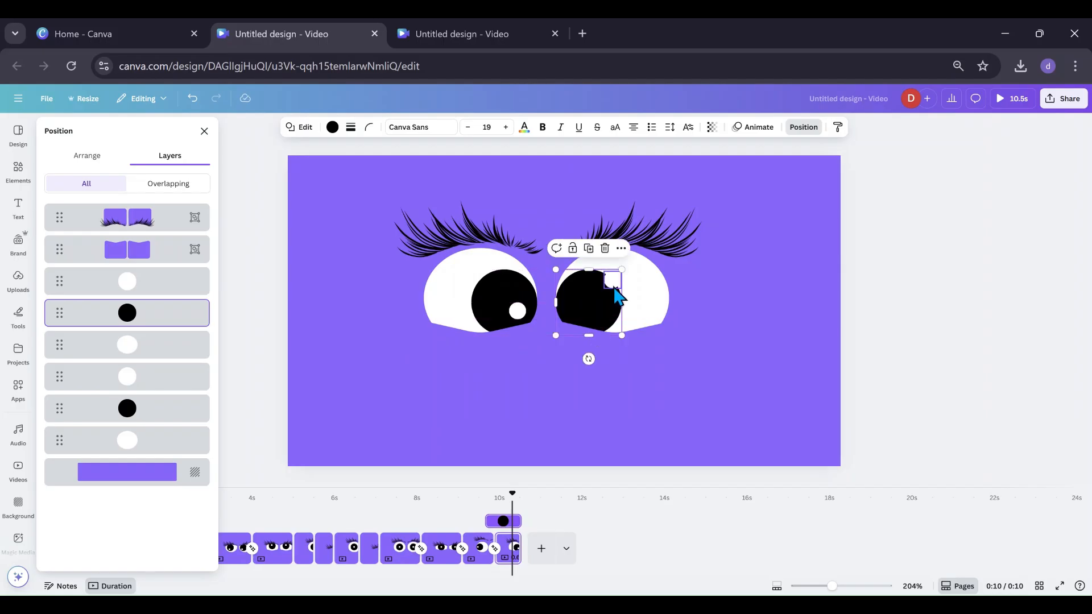
left_click_drag(616, 290, 576, 314)
left_click(443, 560)
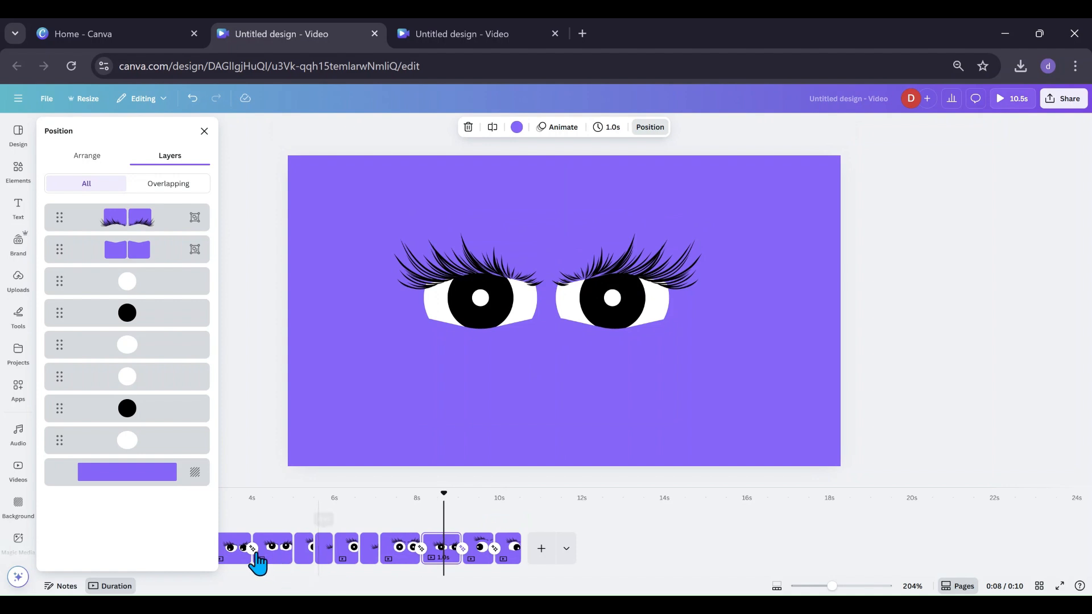
left_click(244, 438)
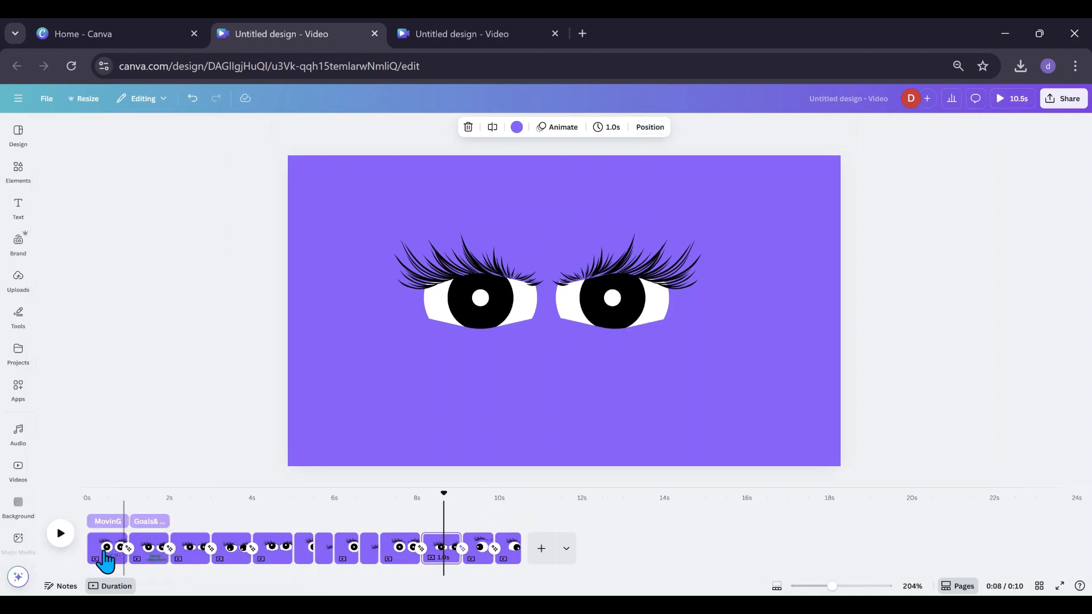